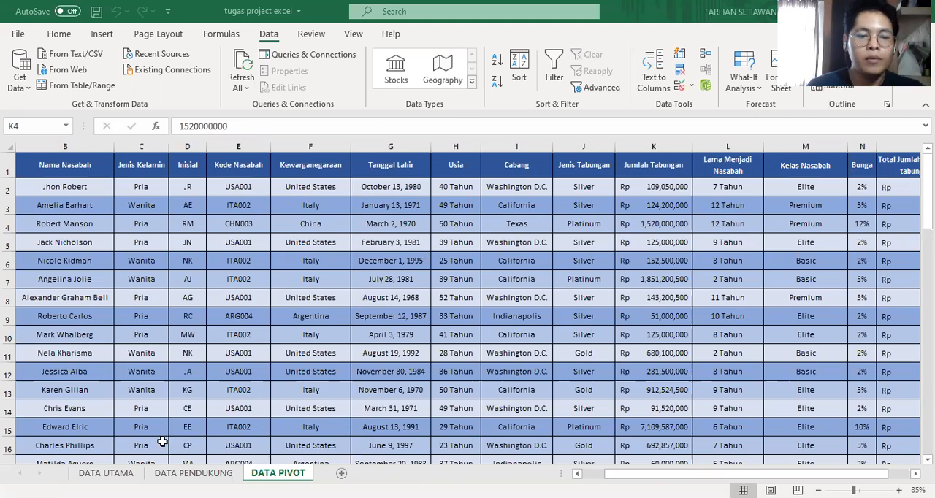
Examine the DATA UTAMA and DATA PENDUKUNG sheets and the formulas in the Cabang and Jenis Tabungan columns.
{"action": "left_click", "coordinate": [117, 473]}
{"action": "left_click", "coordinate": [231, 311]}
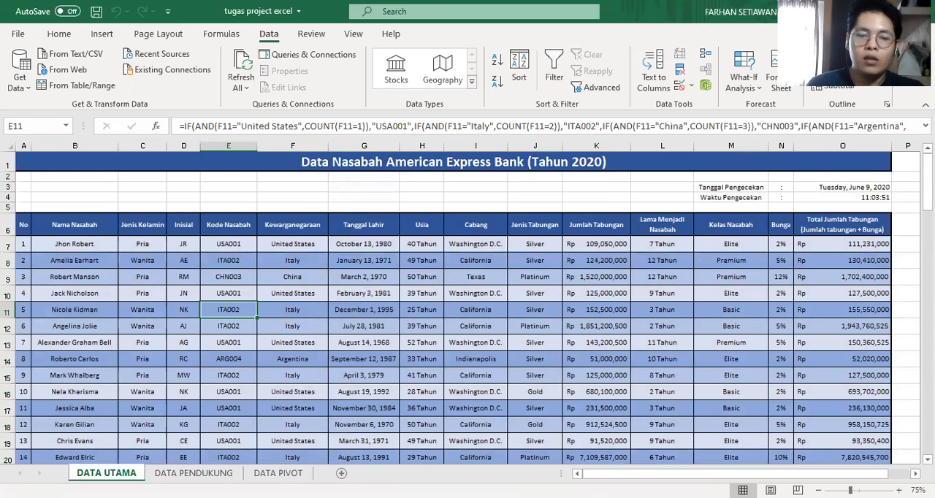
{"action": "left_click", "coordinate": [187, 473]}
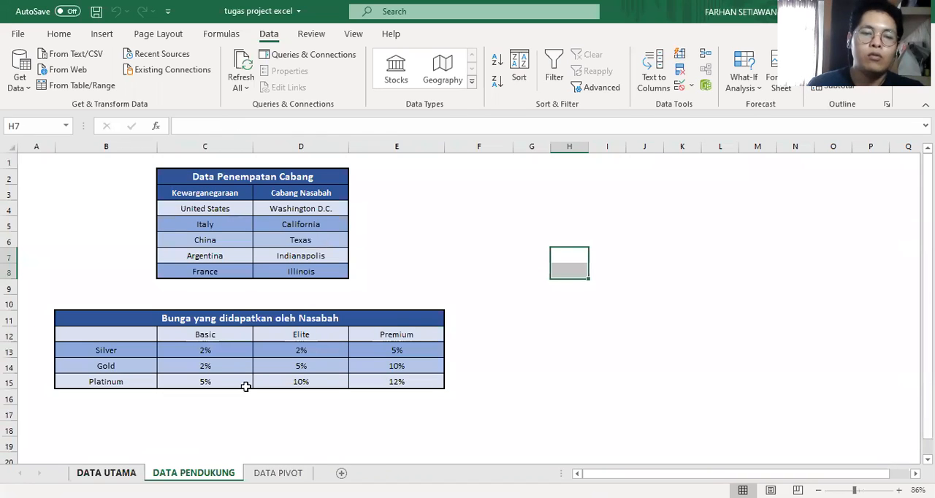
{"action": "key", "text": "ctrl+Page_Up"}
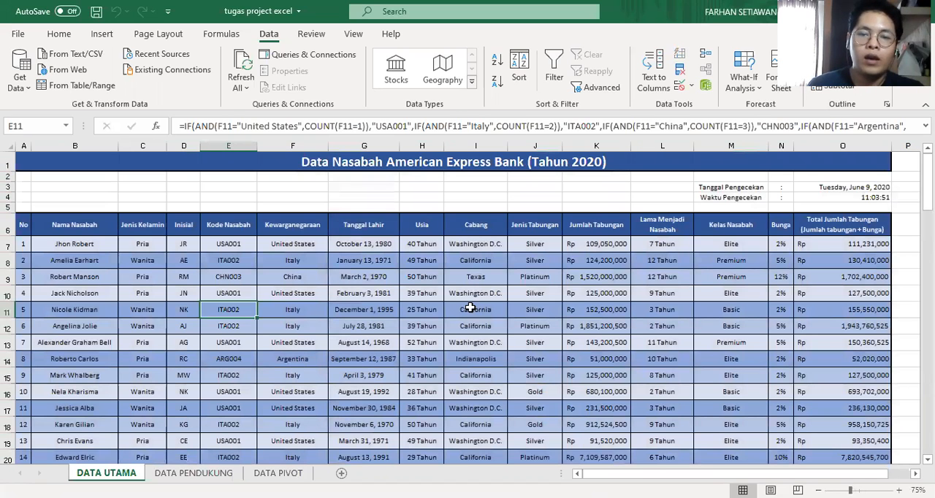
{"action": "left_click", "coordinate": [477, 246]}
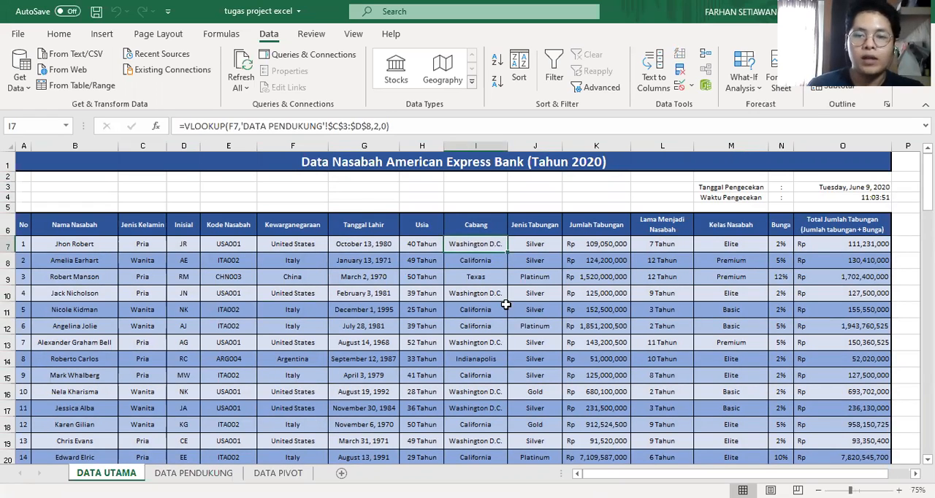
{"action": "left_click", "coordinate": [540, 247]}
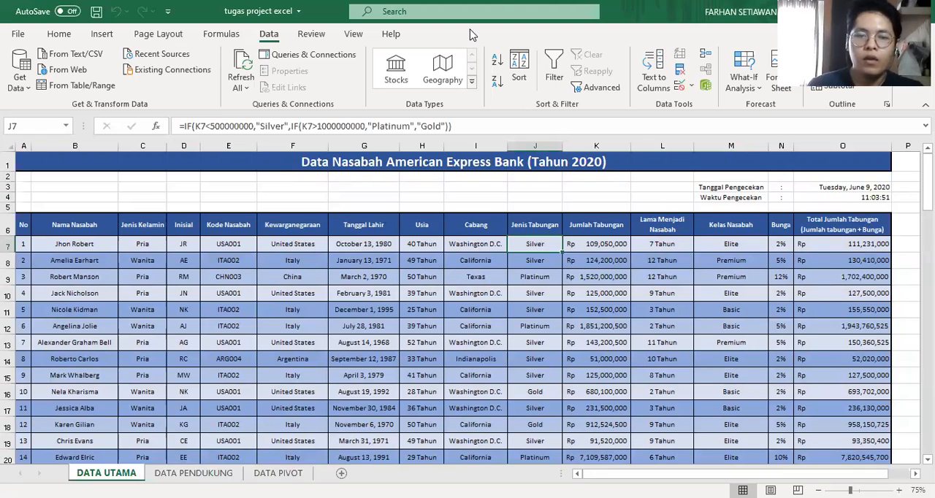
Switch to the Word document with the assignment and read the Subtotal task with its conditions a to e.
{"action": "key", "text": "alt+Tab"}
{"action": "left_click_drag", "start_coordinate": [528, 248], "coordinate": [415, 249]}
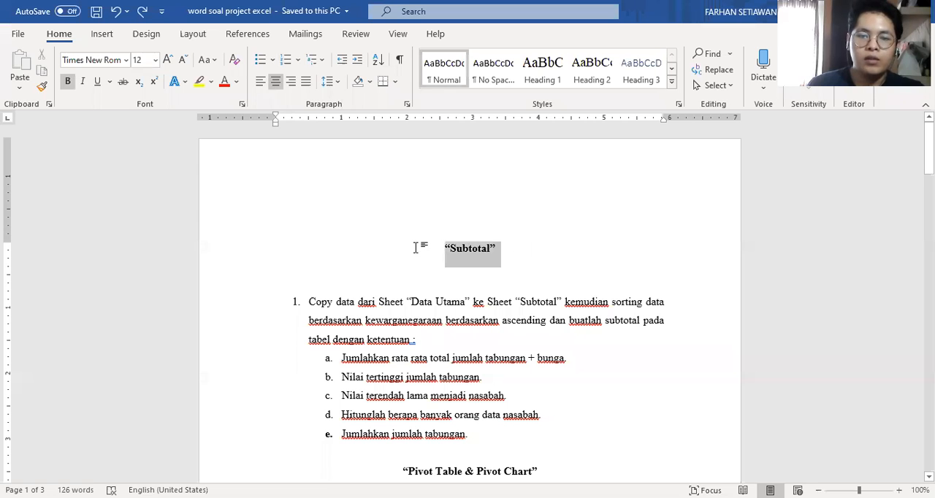
{"action": "left_click", "coordinate": [376, 303]}
{"action": "scroll", "coordinate": [480, 307], "scroll_direction": "down", "scroll_amount": 1}
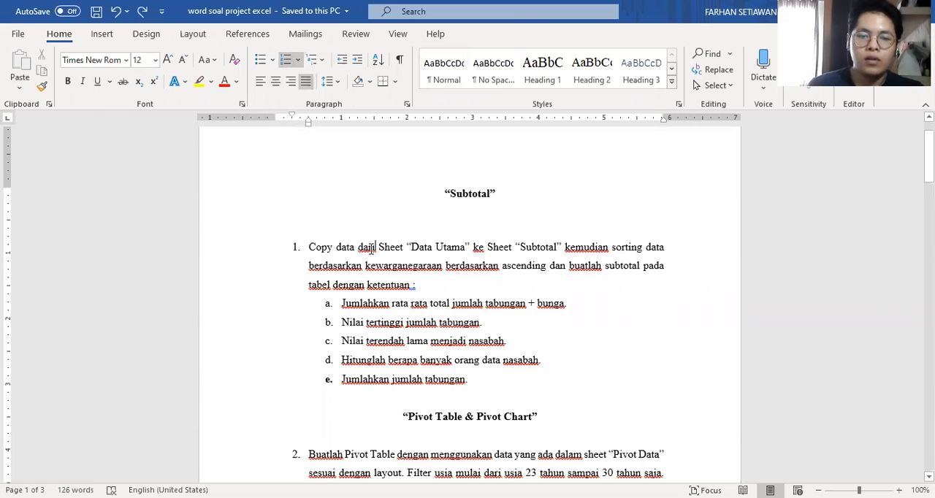
{"action": "left_click_drag", "start_coordinate": [337, 303], "coordinate": [544, 381]}
{"action": "left_click", "coordinate": [543, 381]}
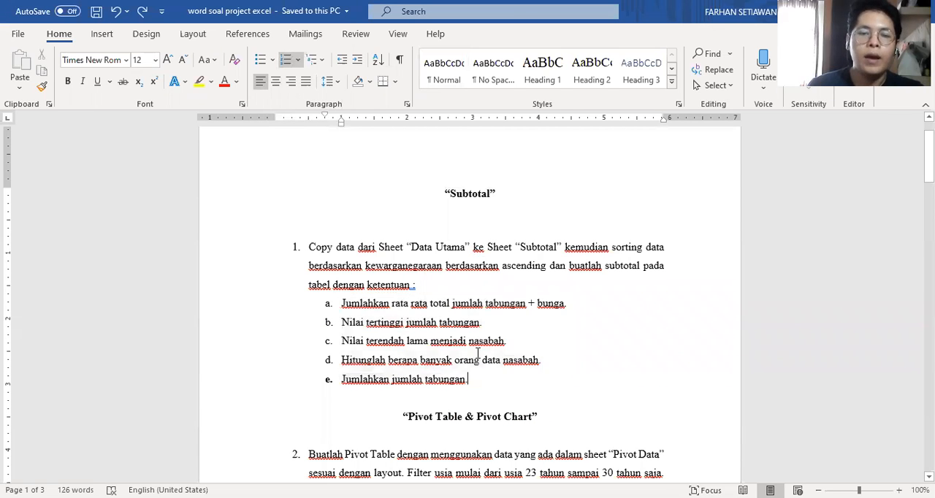
Read the Pivot Table and Pivot Chart tasks and examine the answer layouts on the following pages.
{"action": "scroll", "coordinate": [402, 312], "scroll_direction": "down", "scroll_amount": 2}
{"action": "left_click_drag", "start_coordinate": [403, 307], "coordinate": [544, 308]}
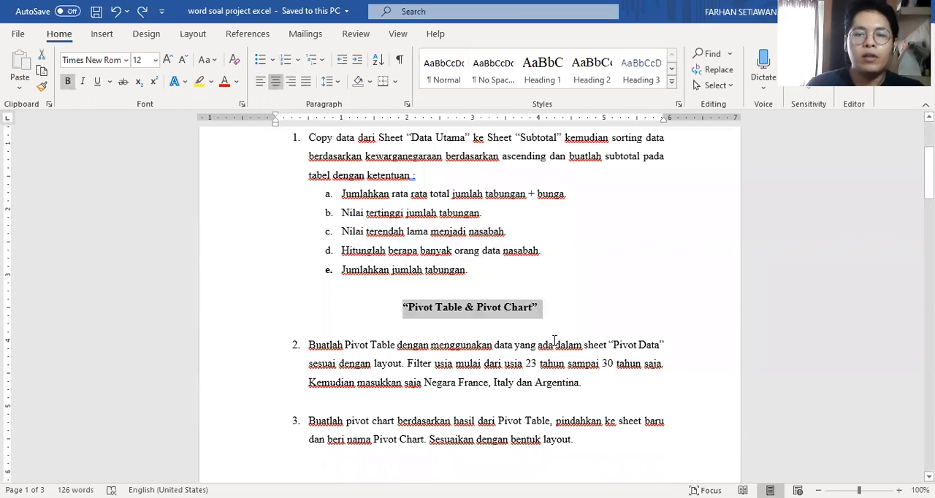
{"action": "left_click", "coordinate": [554, 345]}
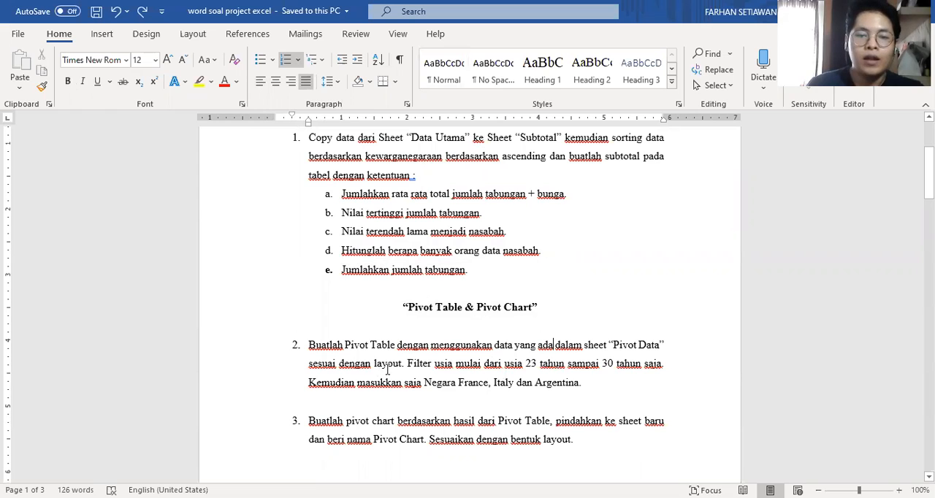
{"action": "left_click_drag", "start_coordinate": [387, 369], "coordinate": [374, 369]}
{"action": "key", "text": "ctrl+s"}
{"action": "left_click", "coordinate": [468, 376]}
{"action": "scroll", "coordinate": [468, 376], "scroll_direction": "down", "scroll_amount": 5}
{"action": "scroll", "coordinate": [468, 376], "scroll_direction": "down", "scroll_amount": 15}
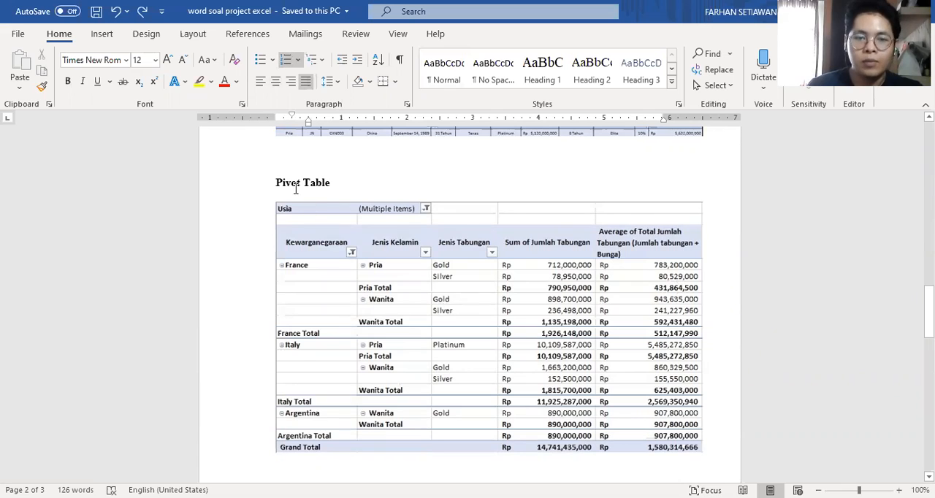
{"action": "scroll", "coordinate": [553, 272], "scroll_direction": "down", "scroll_amount": 5}
{"action": "scroll", "coordinate": [547, 268], "scroll_direction": "down", "scroll_amount": 3}
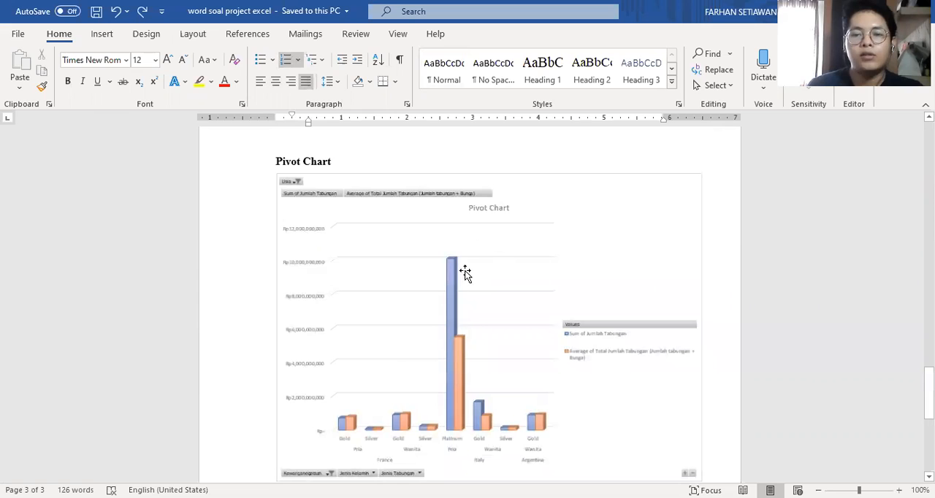
Return to the start of the assignment and reread the Subtotal task's copy and sort instructions.
{"action": "scroll", "coordinate": [460, 273], "scroll_direction": "up", "scroll_amount": 15}
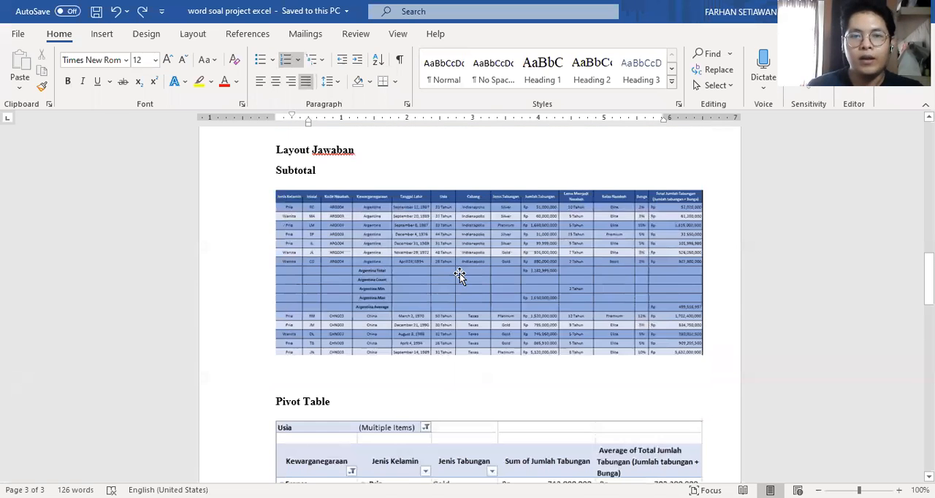
{"action": "scroll", "coordinate": [461, 273], "scroll_direction": "up", "scroll_amount": 10}
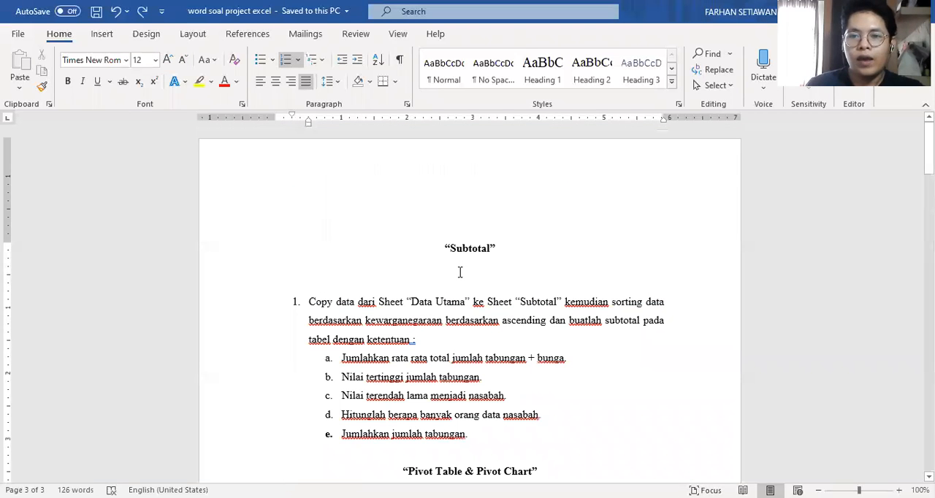
{"action": "left_click_drag", "start_coordinate": [437, 247], "coordinate": [497, 245]}
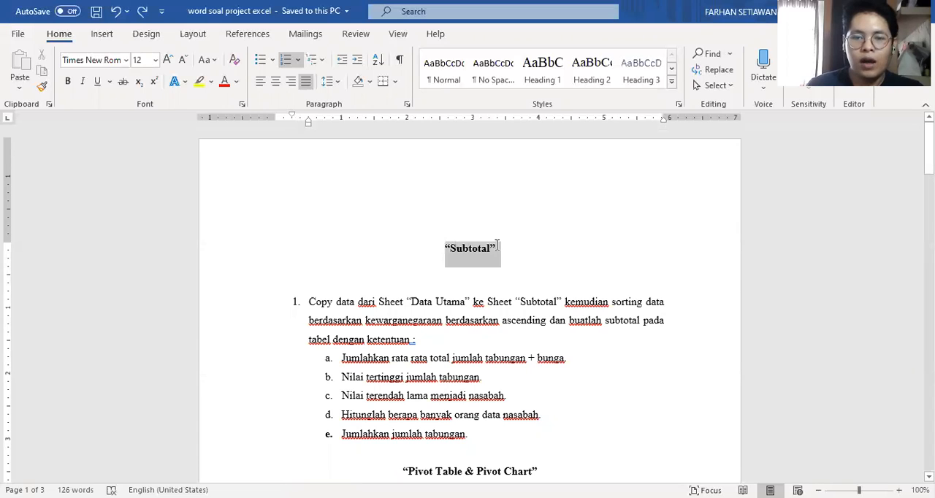
{"action": "left_click", "coordinate": [503, 317]}
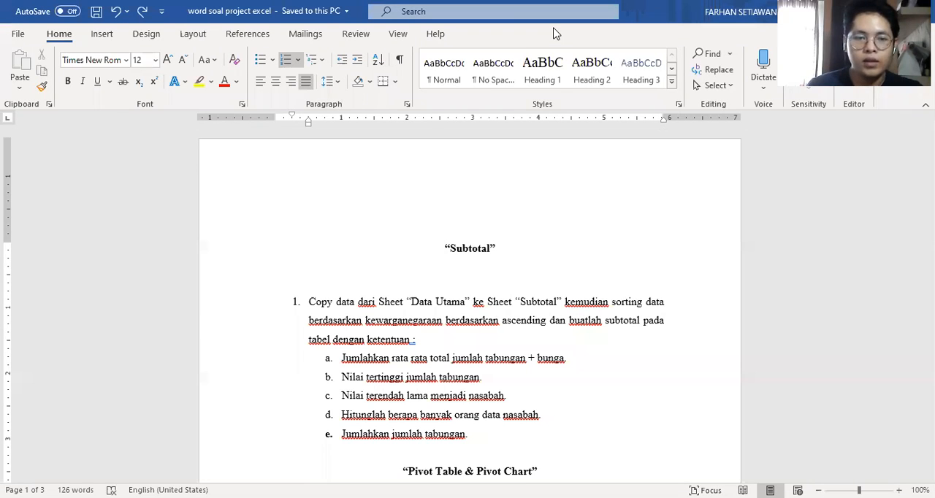
Switch to the Excel workbook and copy the entire DATA UTAMA sheet.
{"action": "key", "text": "alt+Tab"}
{"action": "left_click", "coordinate": [11, 146]}
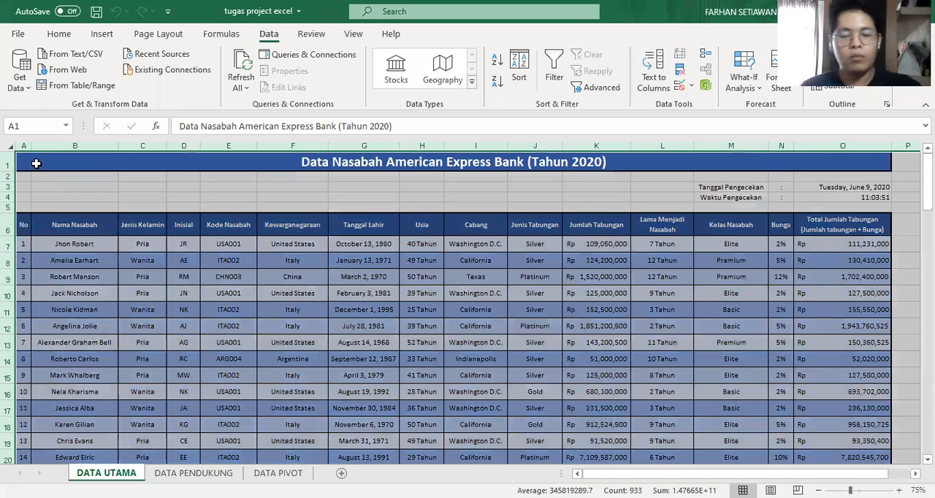
{"action": "key", "text": "ctrl+c"}
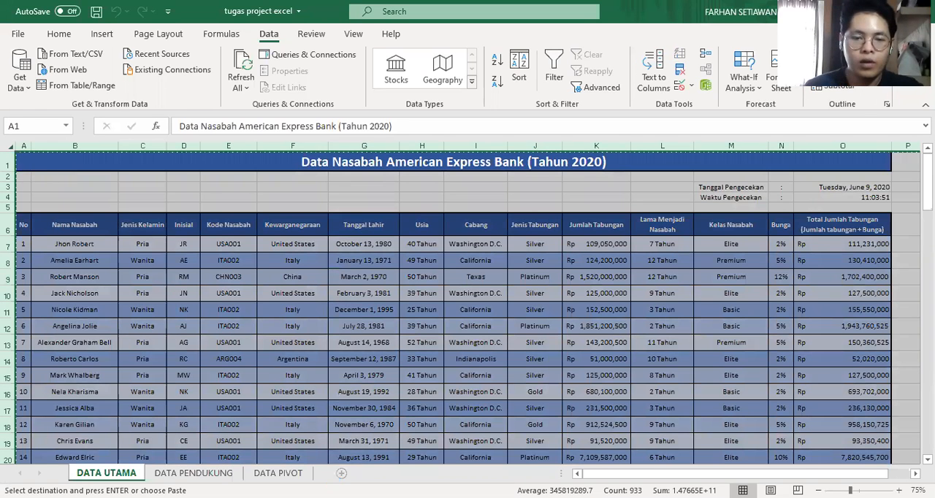
Add a new sheet after DATA UTAMA and name it SUBTOTAL.
{"action": "left_click", "coordinate": [340, 472]}
{"action": "double_click", "coordinate": [175, 473]}
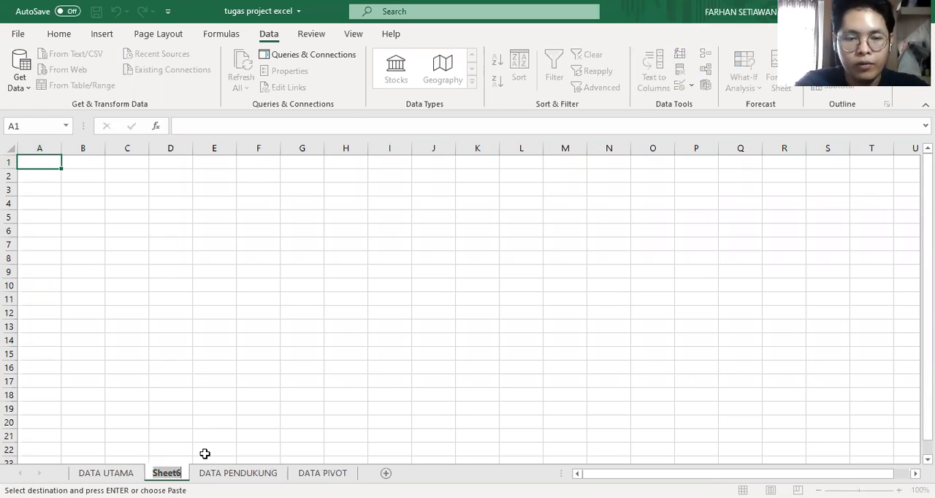
{"action": "type", "text": "SUBTOTAL"}
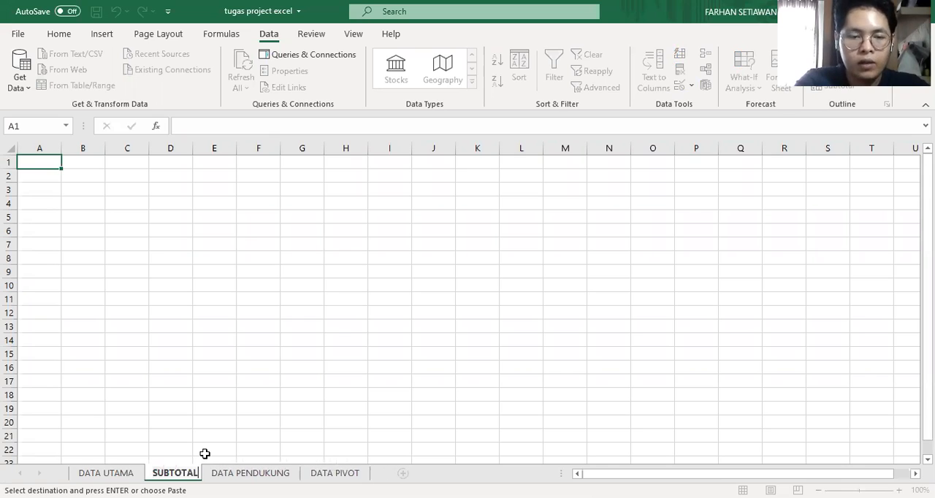
{"action": "key", "text": "Return"}
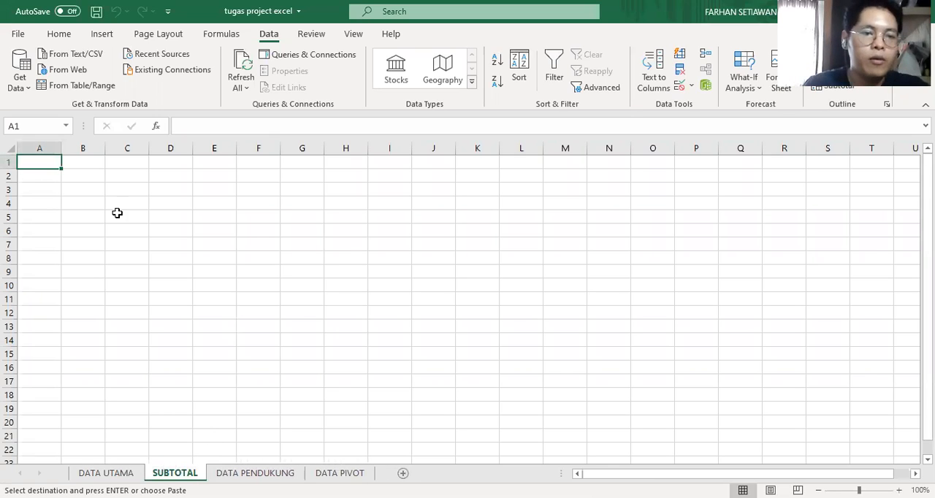
Paste the copied sheet contents over the whole SUBTOTAL sheet and compare it with DATA UTAMA.
{"action": "left_click", "coordinate": [10, 151]}
{"action": "key", "text": "ctrl+v"}
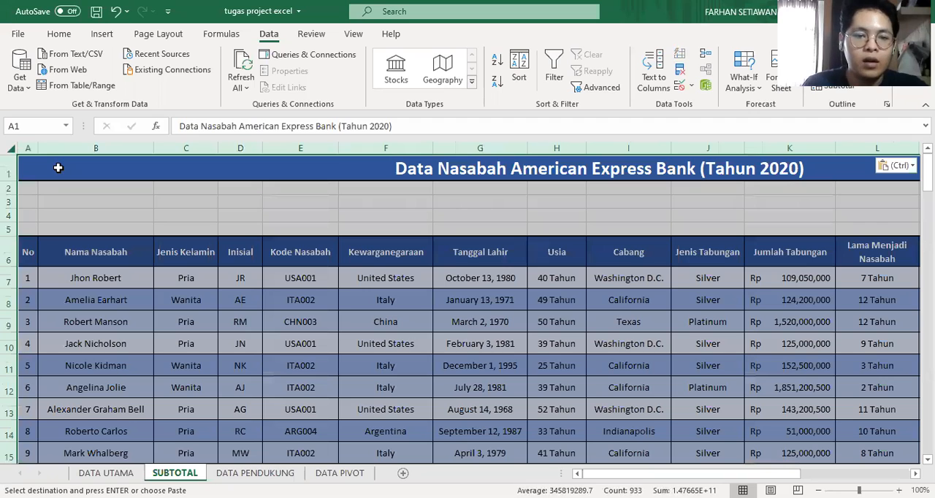
{"action": "key", "text": "ctrl+Page_Up"}
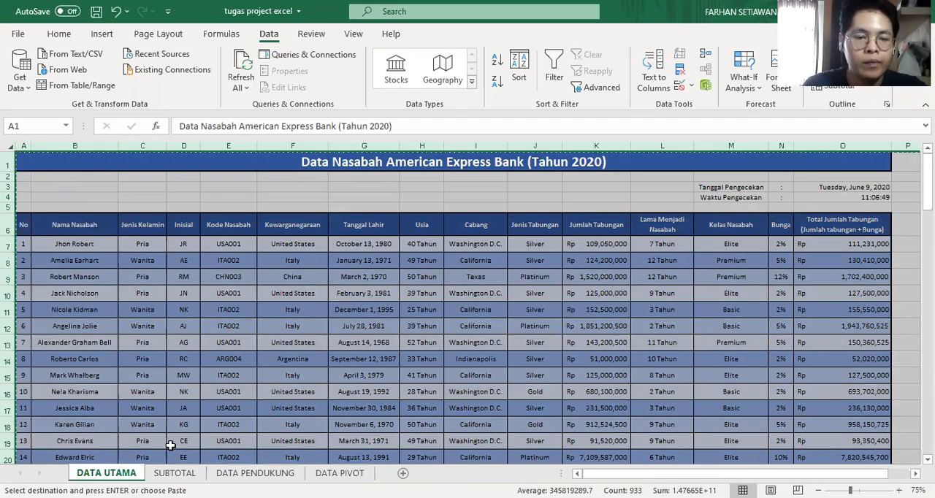
{"action": "left_click", "coordinate": [174, 474]}
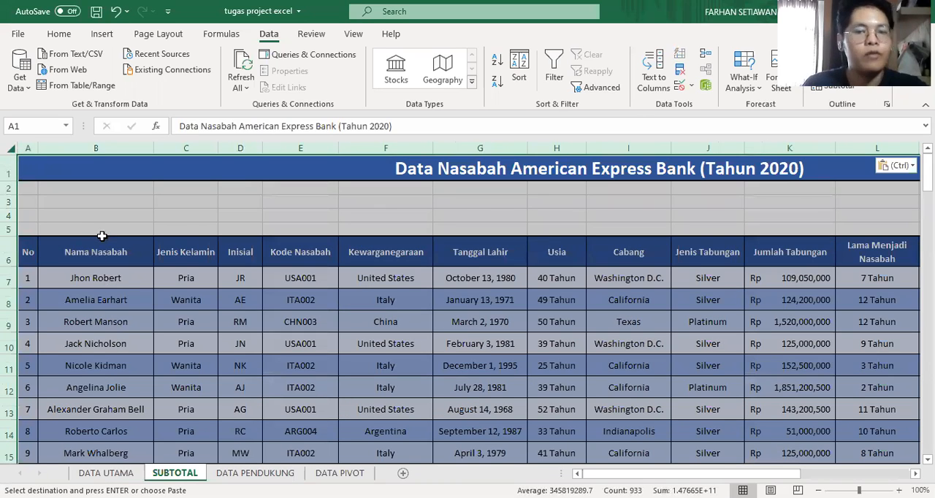
Delete rows 1 to 5 above the table header on the SUBTOTAL sheet, including the title.
{"action": "left_click", "coordinate": [125, 211]}
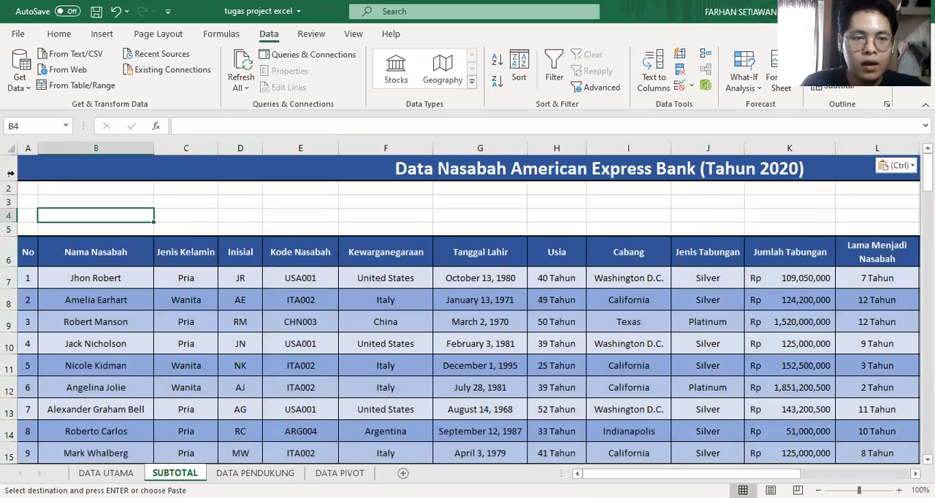
{"action": "left_click", "coordinate": [225, 173]}
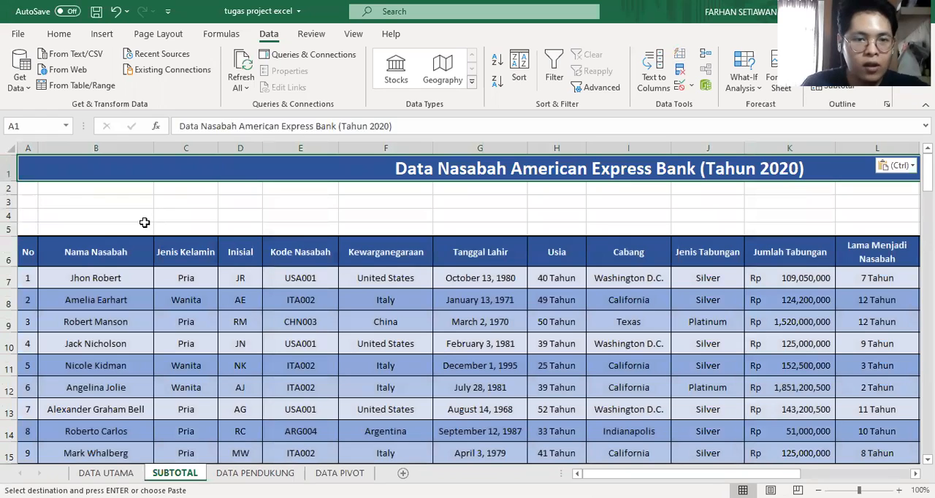
{"action": "left_click_drag", "start_coordinate": [8, 176], "coordinate": [9, 230]}
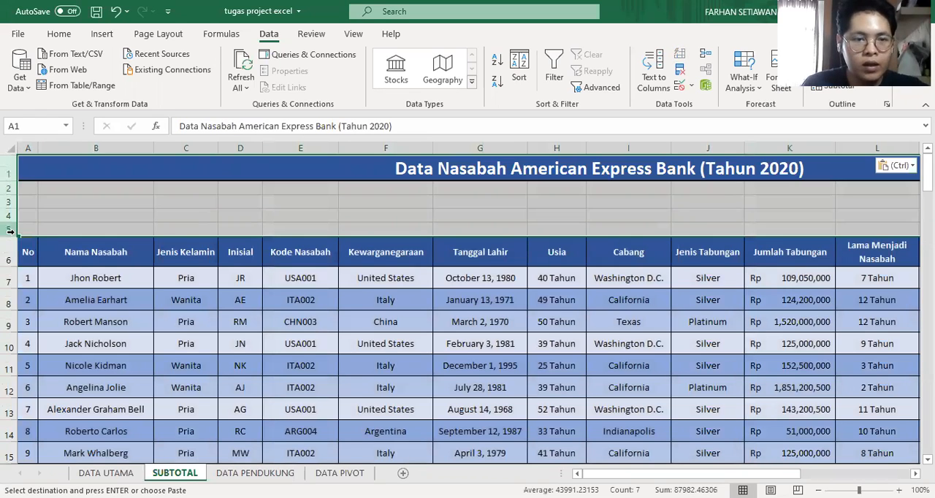
{"action": "right_click", "coordinate": [11, 232]}
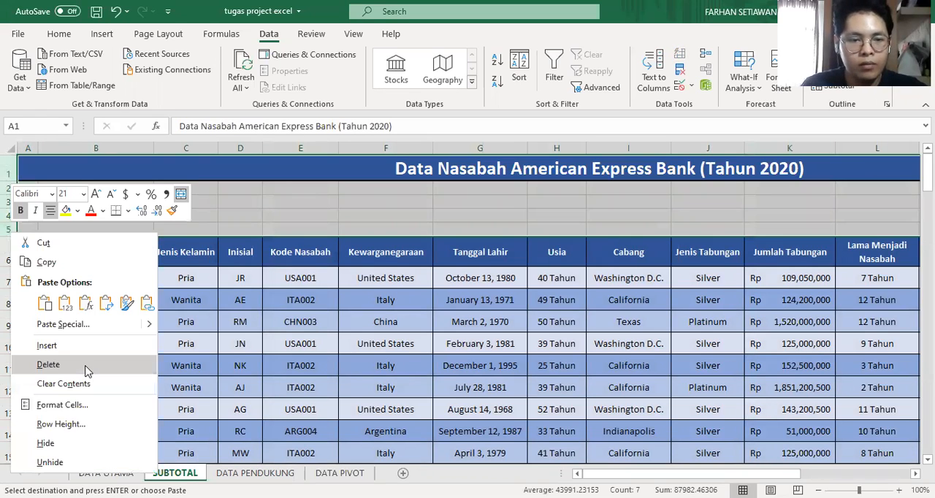
{"action": "left_click", "coordinate": [86, 365]}
Delete rows 65 to 70 containing the BAHAN EVALUASI block below the table on the SUBTOTAL sheet.
{"action": "scroll", "coordinate": [119, 273], "scroll_direction": "down", "scroll_amount": 20}
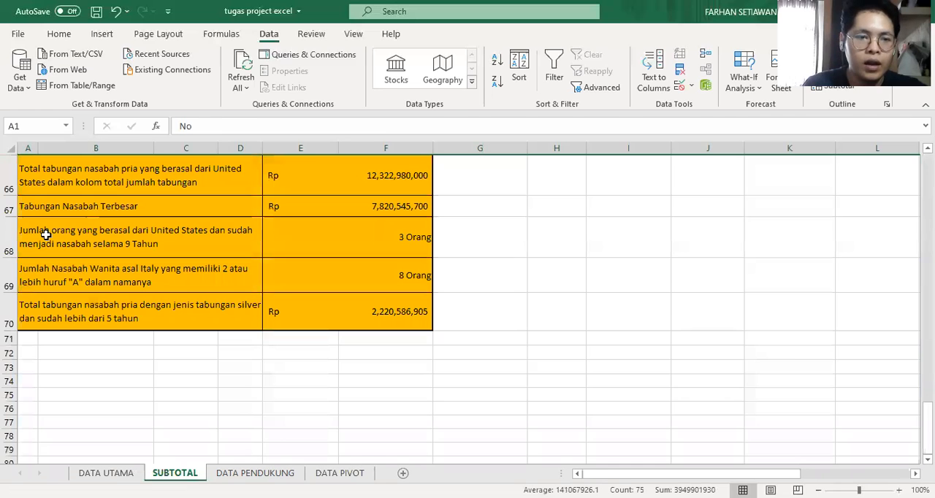
{"action": "scroll", "coordinate": [29, 256], "scroll_direction": "up", "scroll_amount": 2}
{"action": "left_click_drag", "start_coordinate": [10, 292], "coordinate": [10, 423]}
{"action": "right_click", "coordinate": [10, 422]}
{"action": "left_click", "coordinate": [49, 312]}
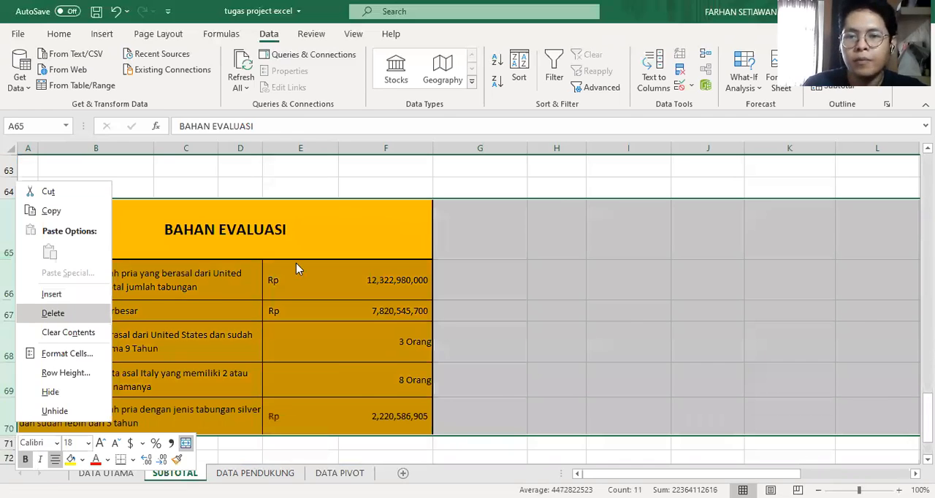
{"action": "scroll", "coordinate": [300, 269], "scroll_direction": "up", "scroll_amount": 20}
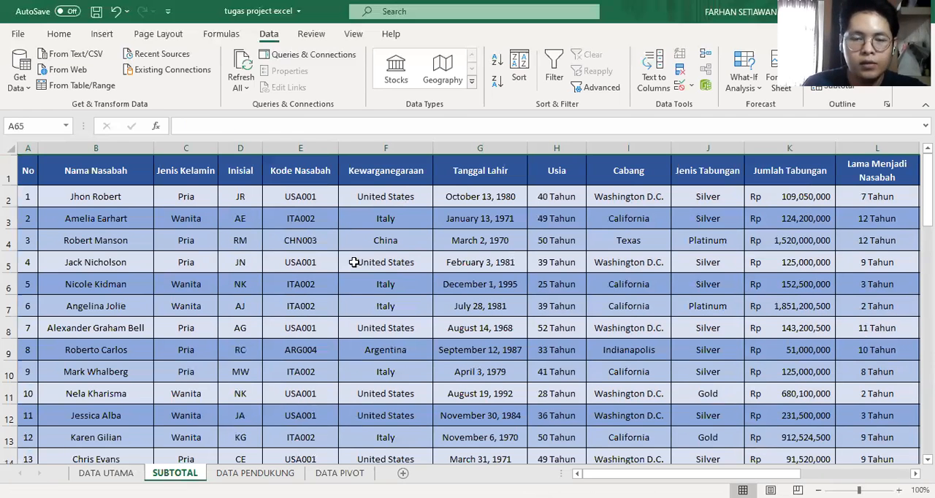
Sort the whole SUBTOTAL table by the Kewarganegaraan column on cell values in A to Z order.
{"action": "left_click", "coordinate": [483, 306]}
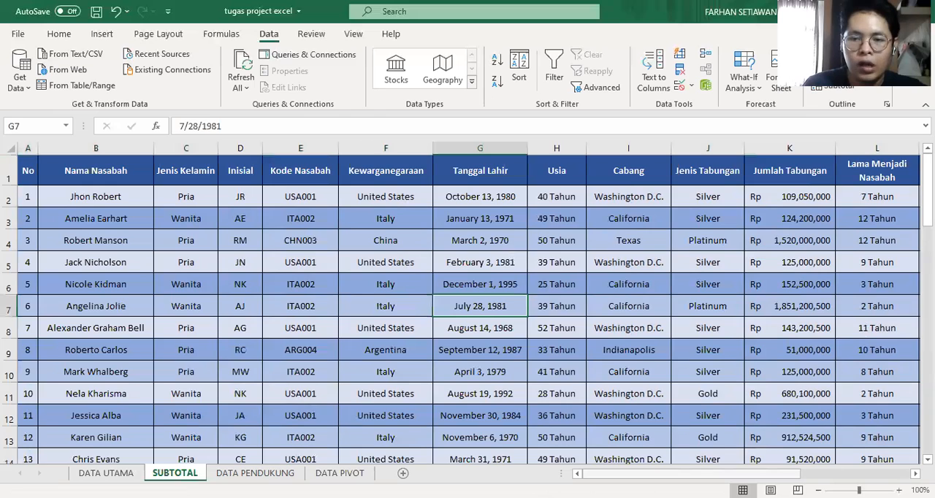
{"action": "left_click", "coordinate": [160, 242]}
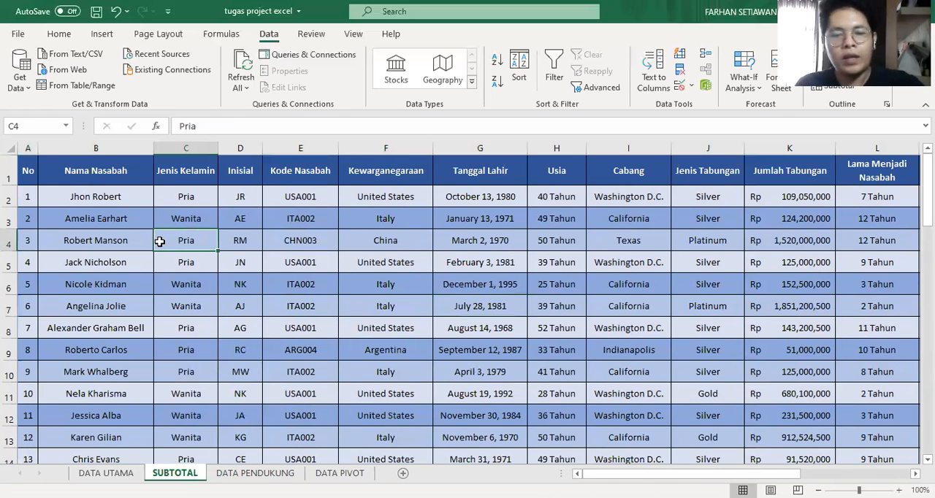
{"action": "key", "text": "ctrl+a"}
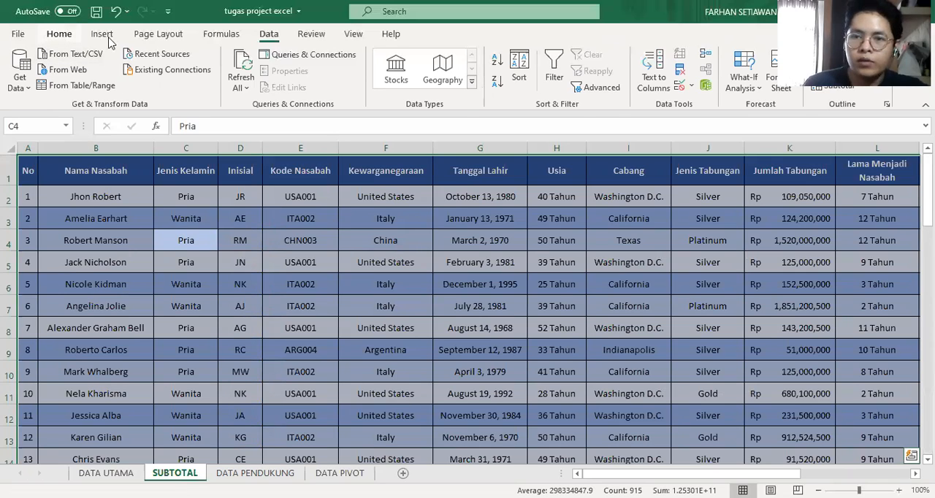
{"action": "left_click", "coordinate": [52, 36]}
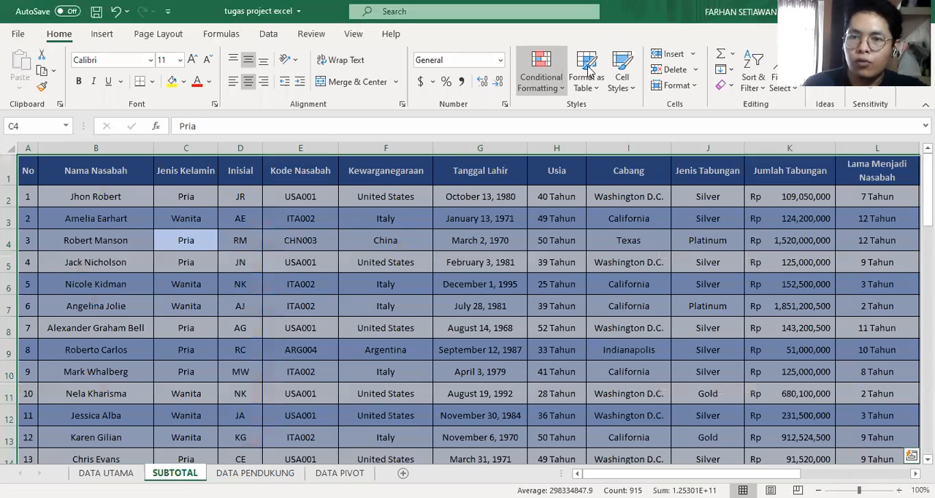
{"action": "left_click", "coordinate": [743, 90]}
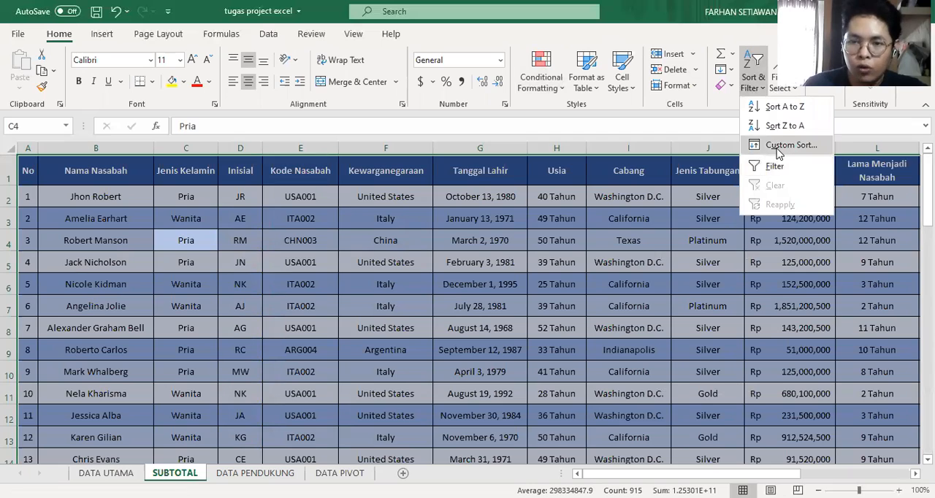
{"action": "left_click", "coordinate": [778, 146]}
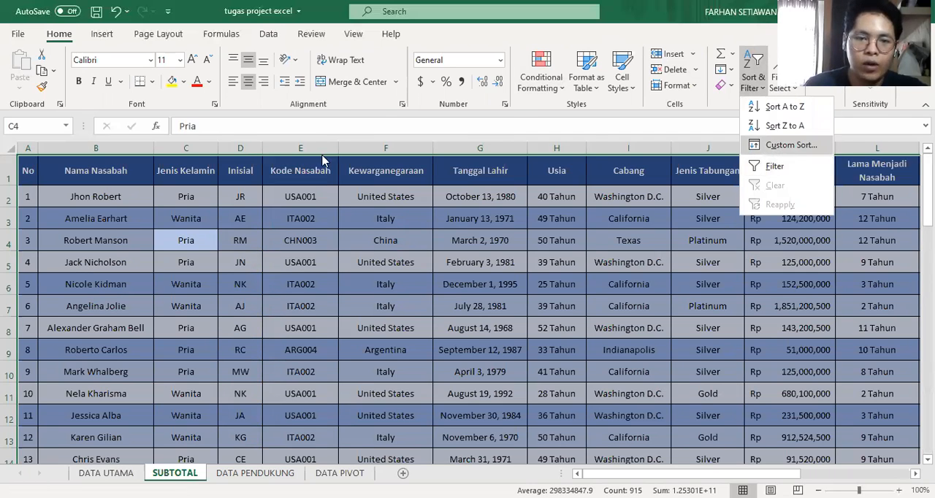
{"action": "left_click", "coordinate": [323, 152]}
{"action": "left_click", "coordinate": [300, 209]}
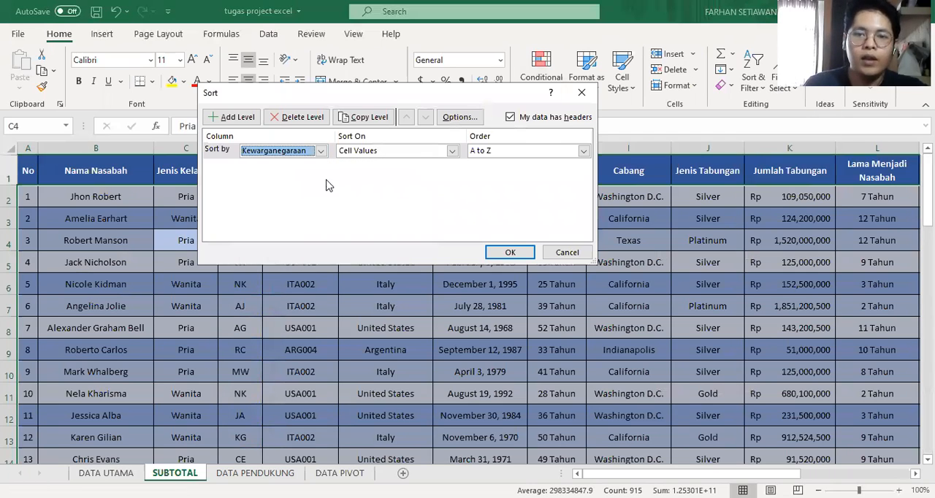
{"action": "left_click", "coordinate": [489, 155]}
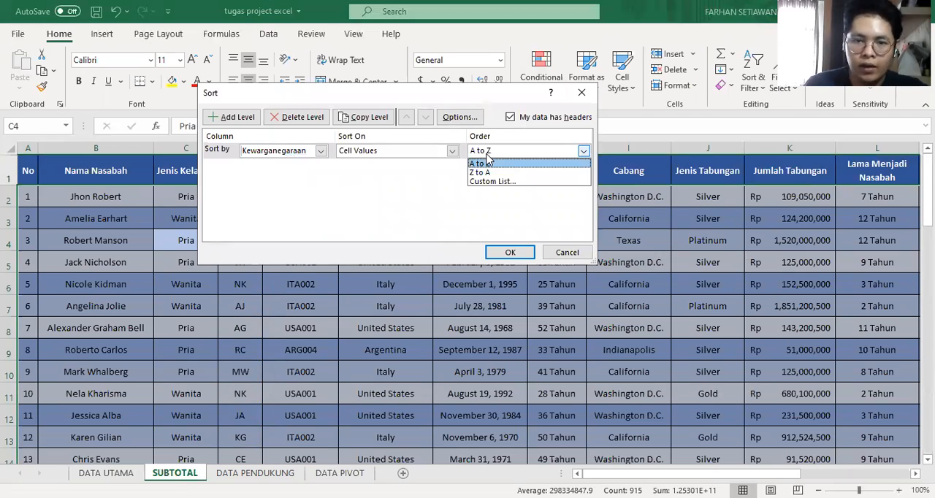
{"action": "left_click", "coordinate": [527, 164]}
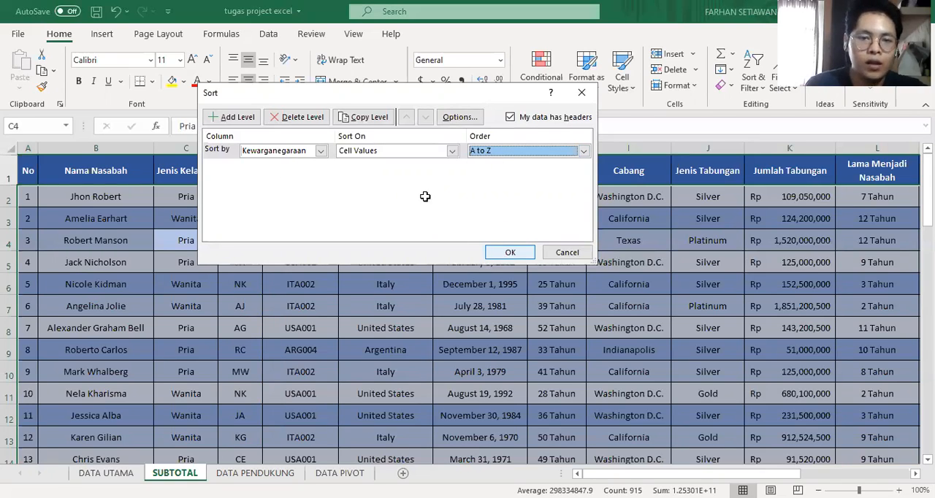
{"action": "key", "text": "Return"}
Review the order of the Kewarganegaraan values from the first rows down through the rest of the sorted table.
{"action": "left_click", "coordinate": [424, 347]}
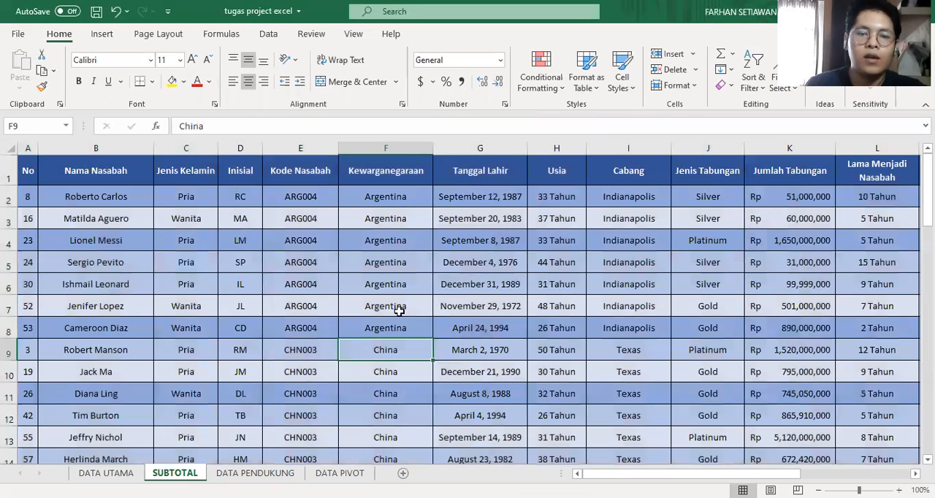
{"action": "scroll", "coordinate": [398, 335], "scroll_direction": "down", "scroll_amount": 5}
{"action": "scroll", "coordinate": [401, 340], "scroll_direction": "down", "scroll_amount": 4}
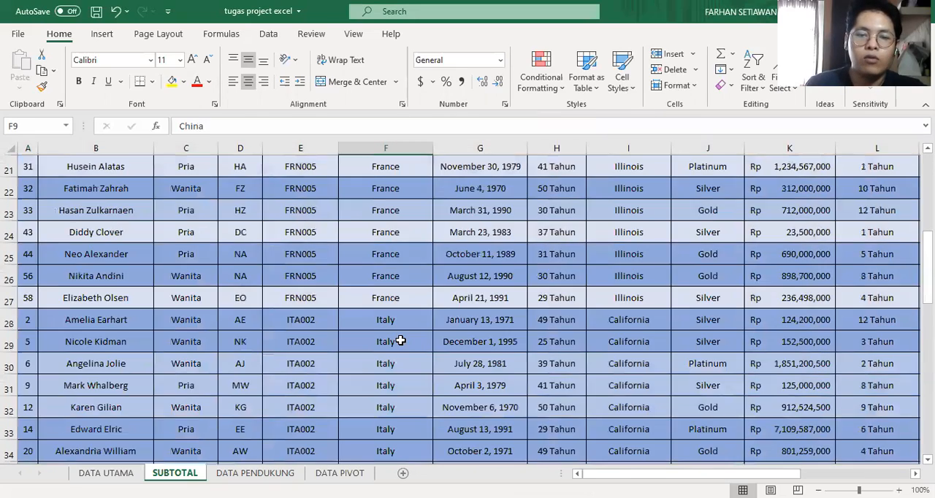
{"action": "scroll", "coordinate": [400, 340], "scroll_direction": "down", "scroll_amount": 7}
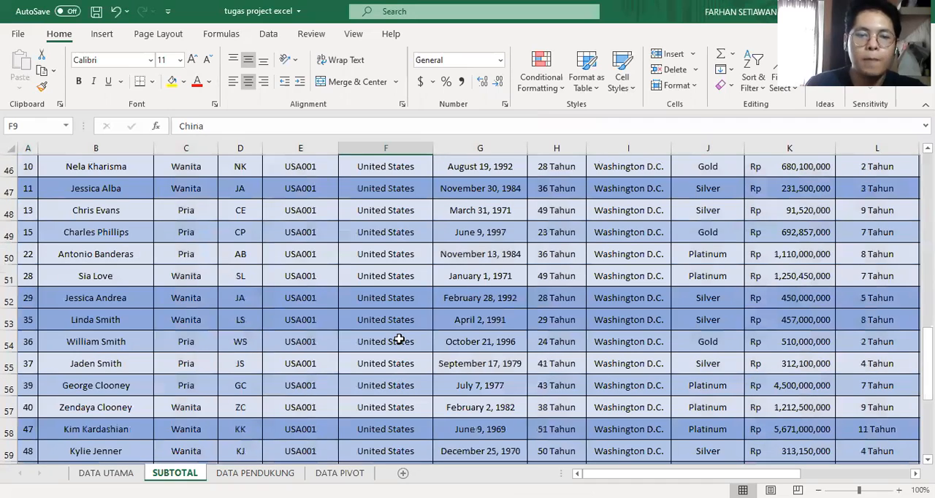
{"action": "scroll", "coordinate": [398, 342], "scroll_direction": "up", "scroll_amount": 9}
{"action": "scroll", "coordinate": [398, 340], "scroll_direction": "up", "scroll_amount": 7}
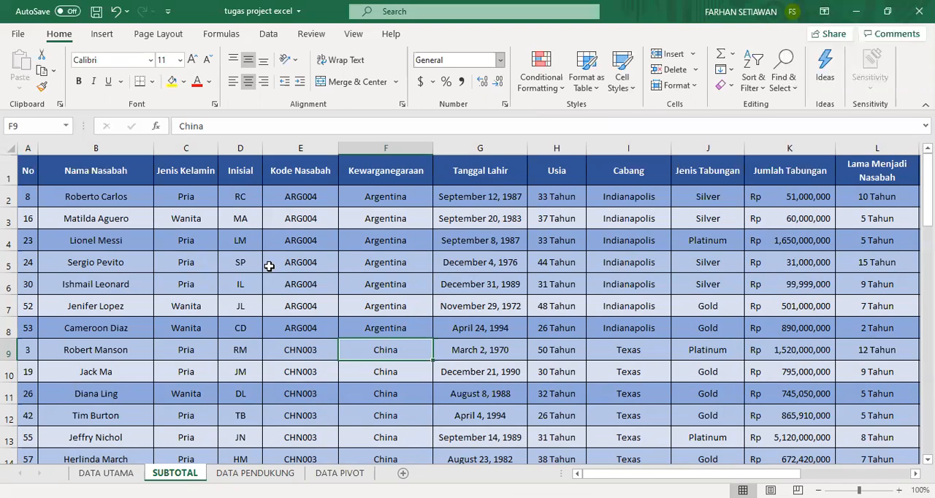
Switch to the Word assignment, read subtotal requirement a on the average total savings plus interest, and return to the Excel workbook.
{"action": "key", "text": "alt+Tab"}
{"action": "left_click_drag", "start_coordinate": [360, 358], "coordinate": [556, 363]}
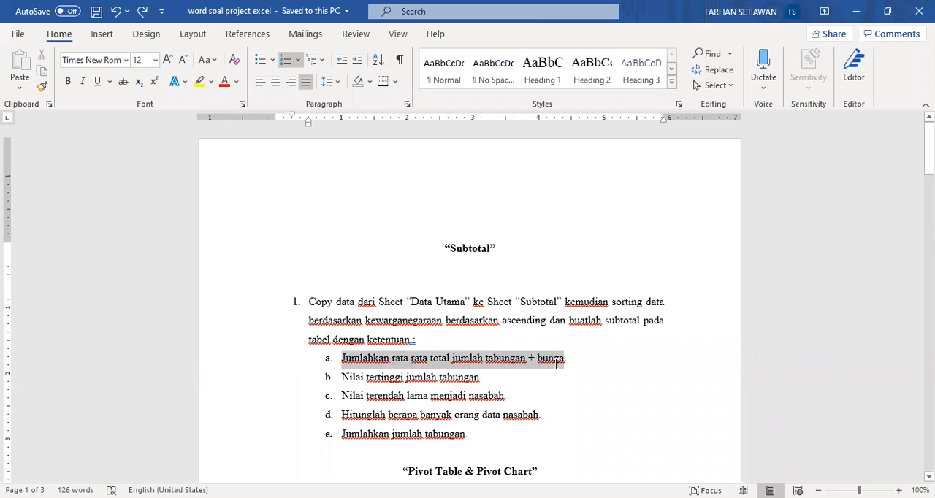
{"action": "left_click", "coordinate": [559, 409]}
{"action": "left_click_drag", "start_coordinate": [409, 358], "coordinate": [516, 358]}
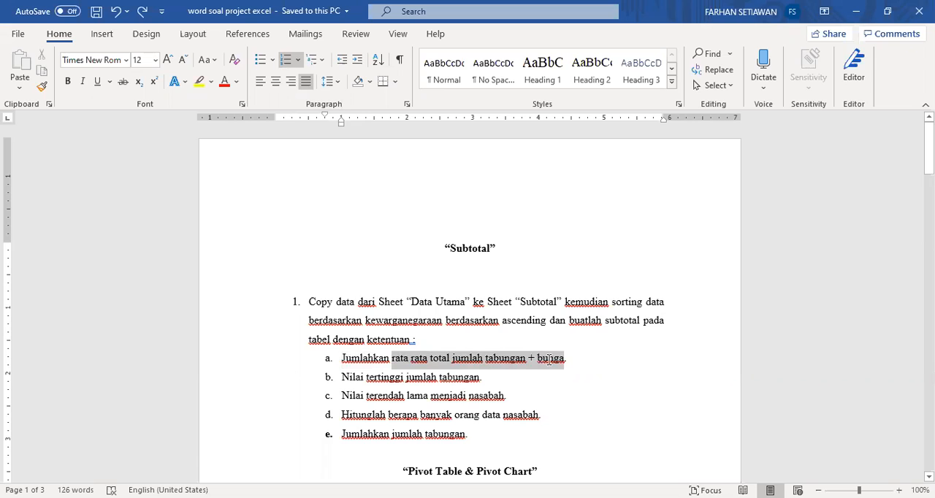
{"action": "left_click", "coordinate": [544, 383]}
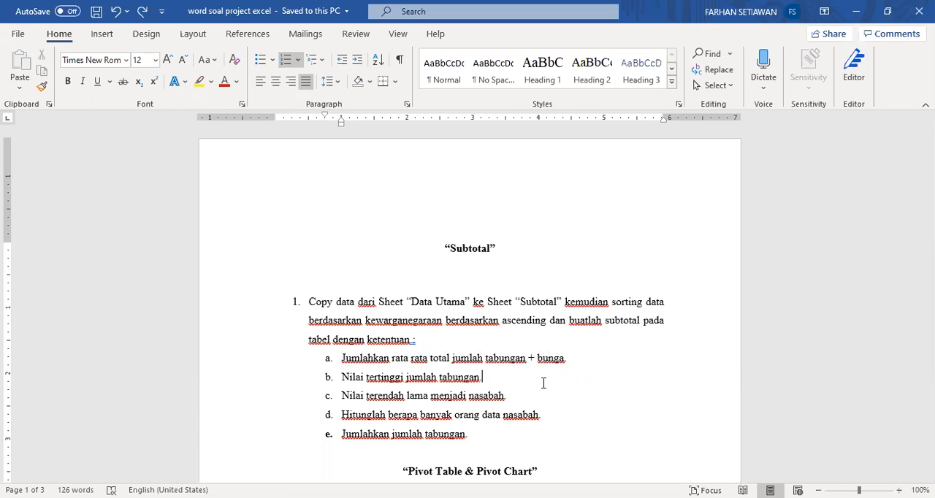
{"action": "key", "text": "alt+Tab"}
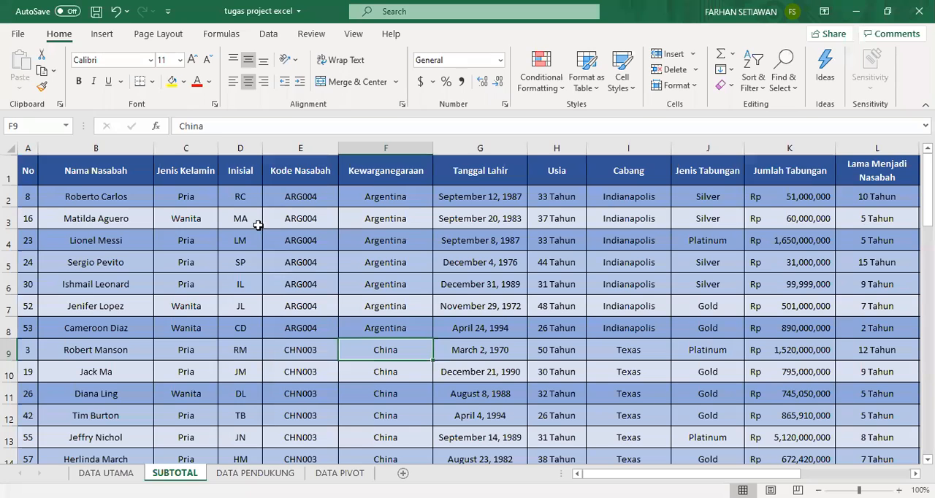
{"action": "left_click", "coordinate": [124, 219]}
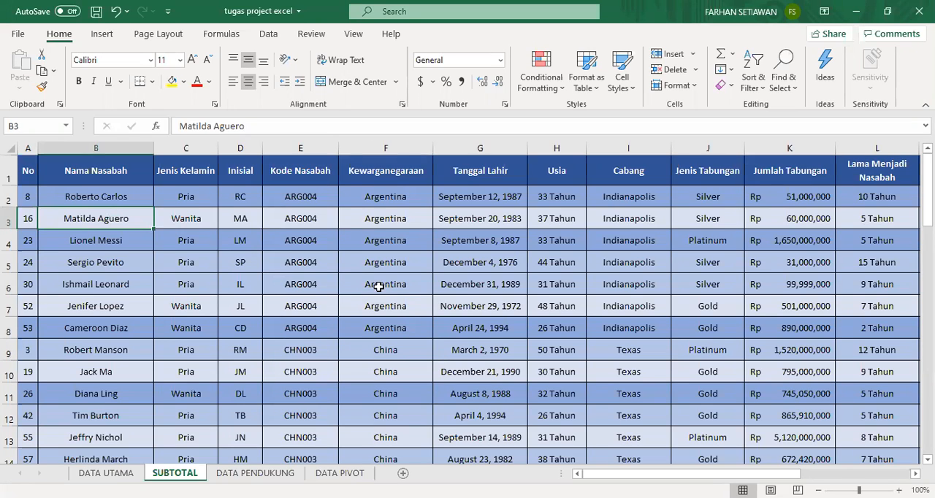
{"action": "key", "text": "ctrl+a"}
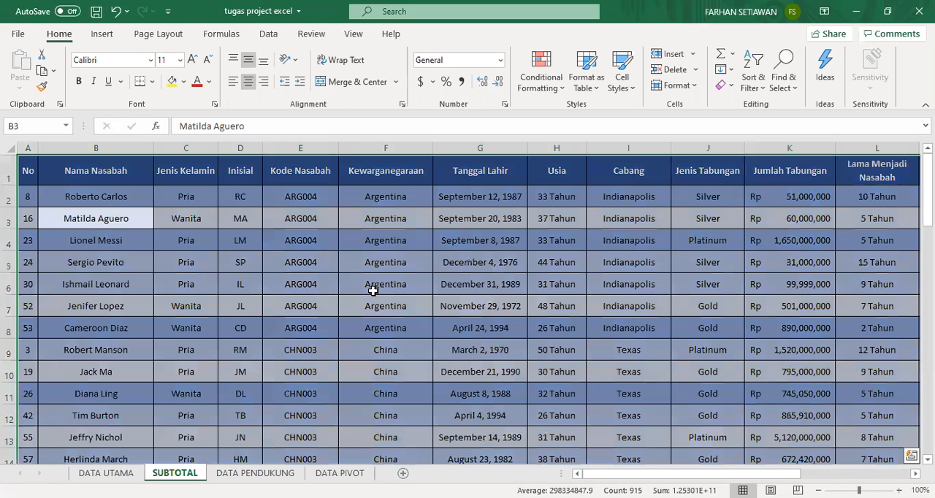
{"action": "key", "text": "ctrl+q"}
{"action": "left_click", "coordinate": [347, 257]}
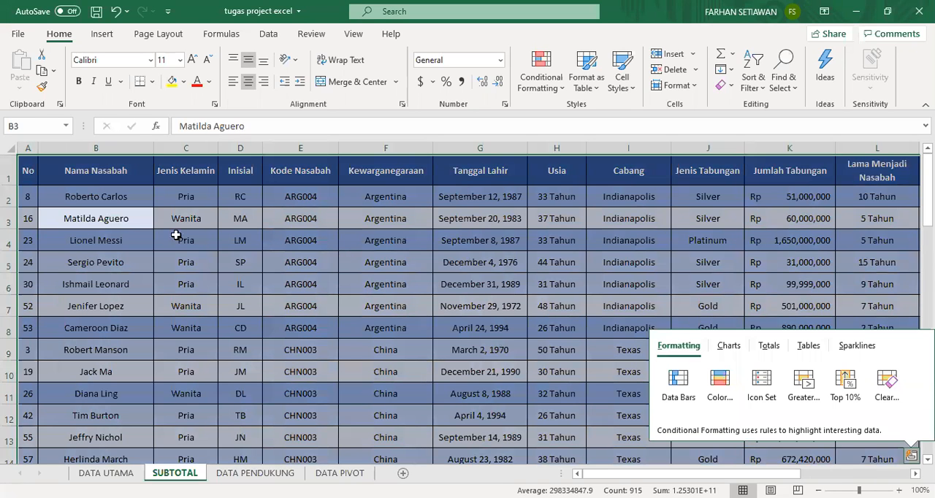
{"action": "left_click_drag", "start_coordinate": [28, 173], "coordinate": [629, 291]}
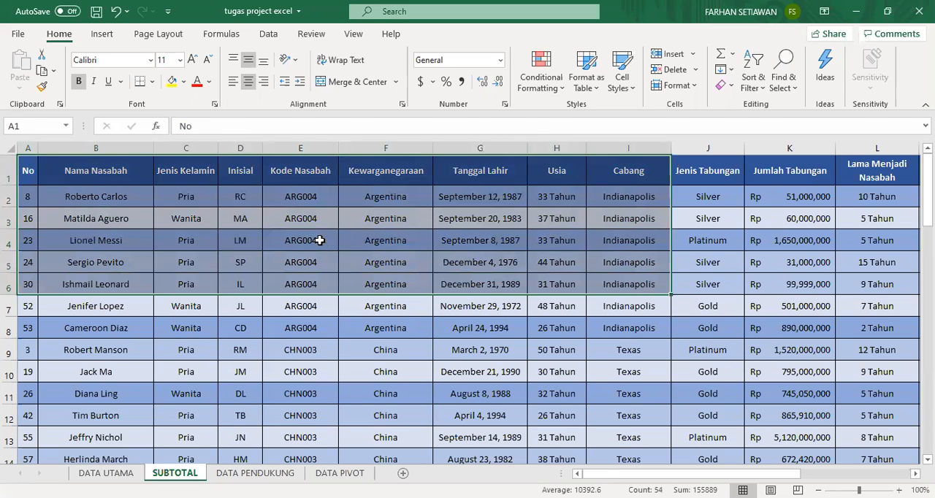
{"action": "left_click", "coordinate": [325, 241]}
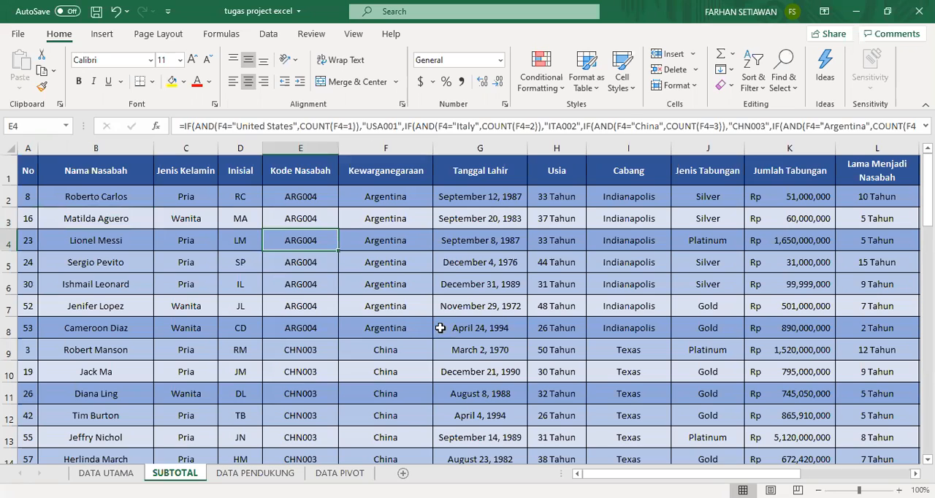
Add Average subtotals of Total Jumlah Tabungan to the whole table at each change in Kewarganegaraan, with replacing current subtotals turned off.
{"action": "left_click", "coordinate": [456, 269]}
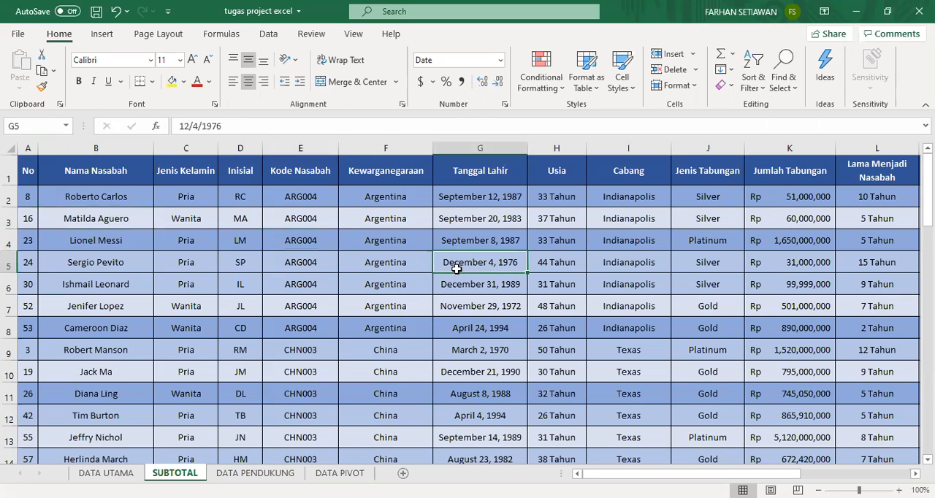
{"action": "key", "text": "ctrl+a"}
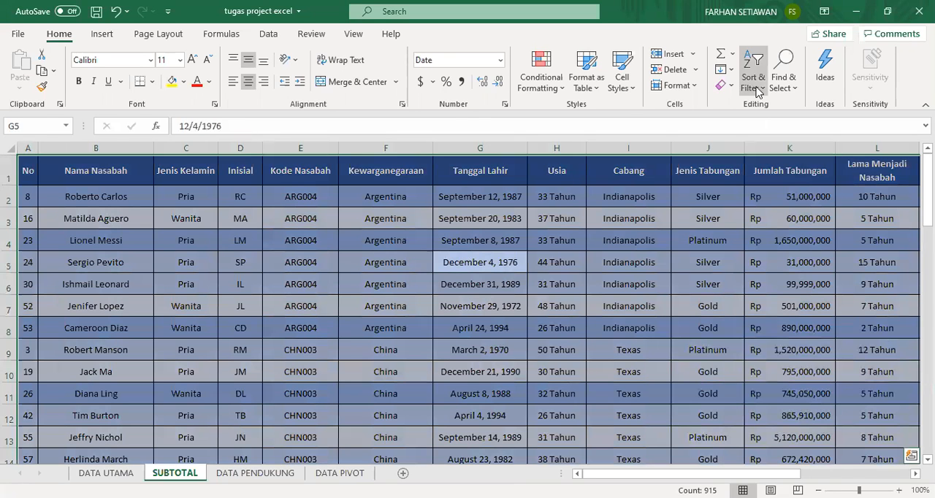
{"action": "left_click", "coordinate": [269, 35]}
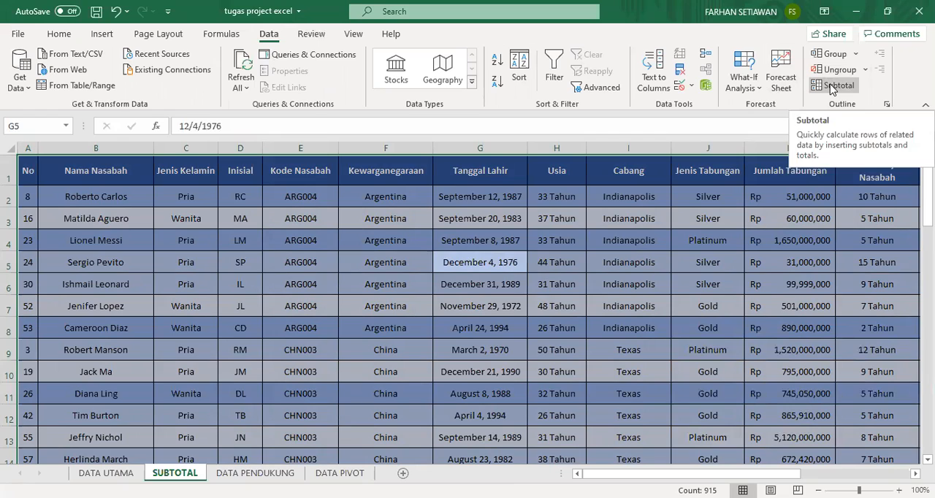
{"action": "left_click", "coordinate": [833, 85]}
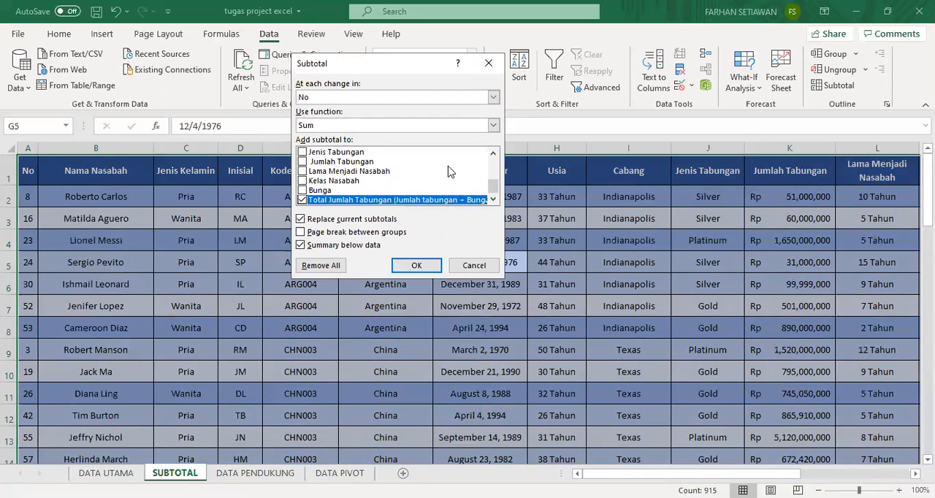
{"action": "left_click", "coordinate": [489, 98]}
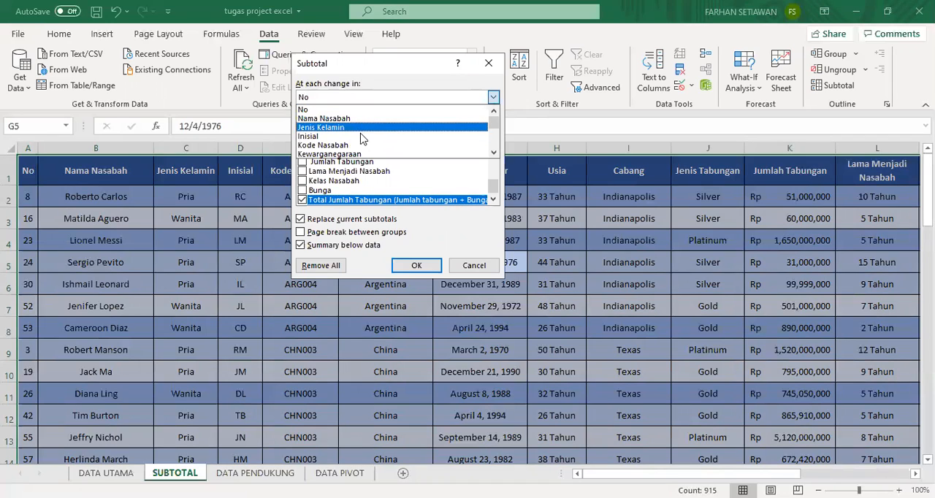
{"action": "left_click", "coordinate": [361, 155]}
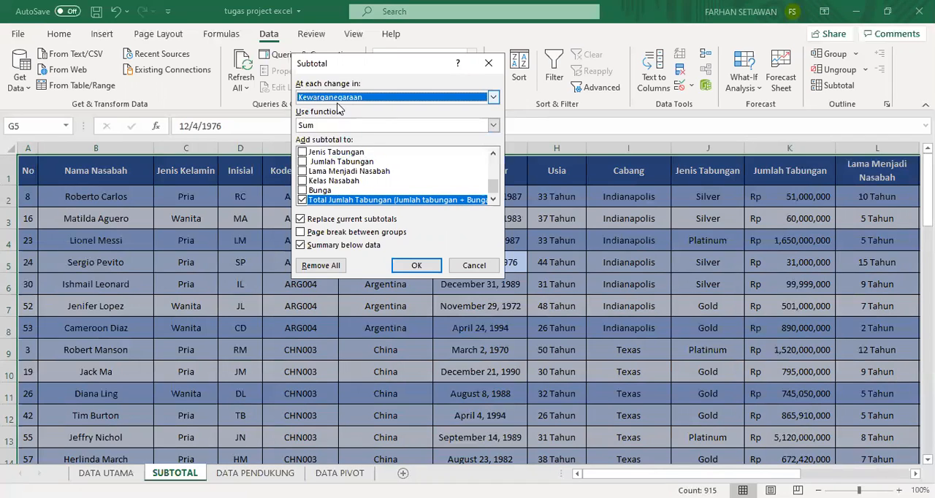
{"action": "left_click", "coordinate": [376, 130]}
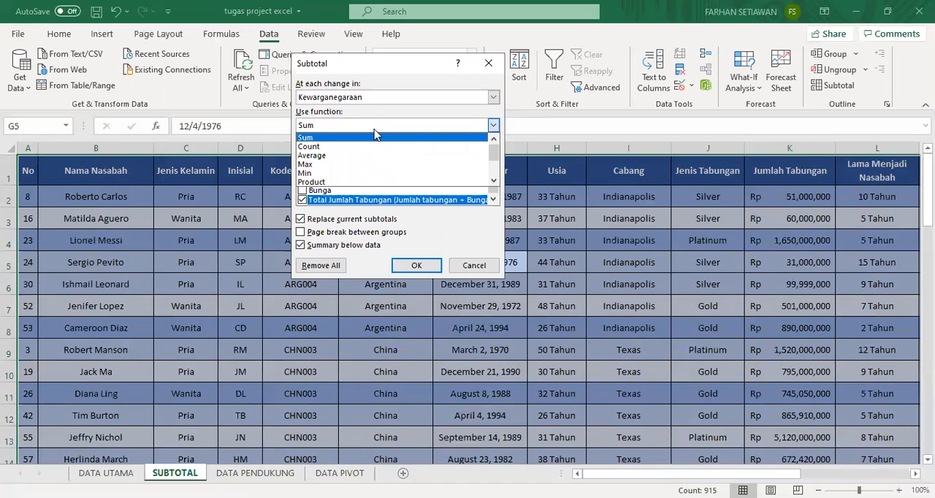
{"action": "left_click", "coordinate": [328, 158]}
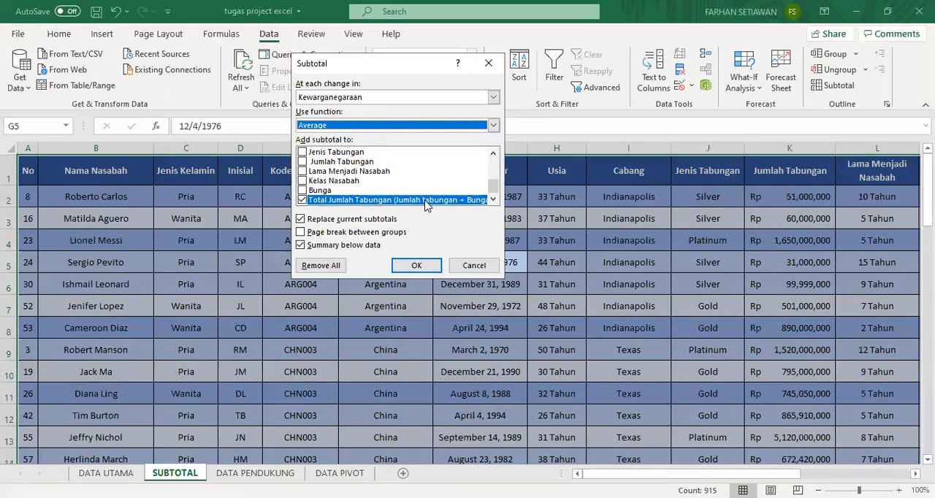
{"action": "left_click", "coordinate": [303, 222]}
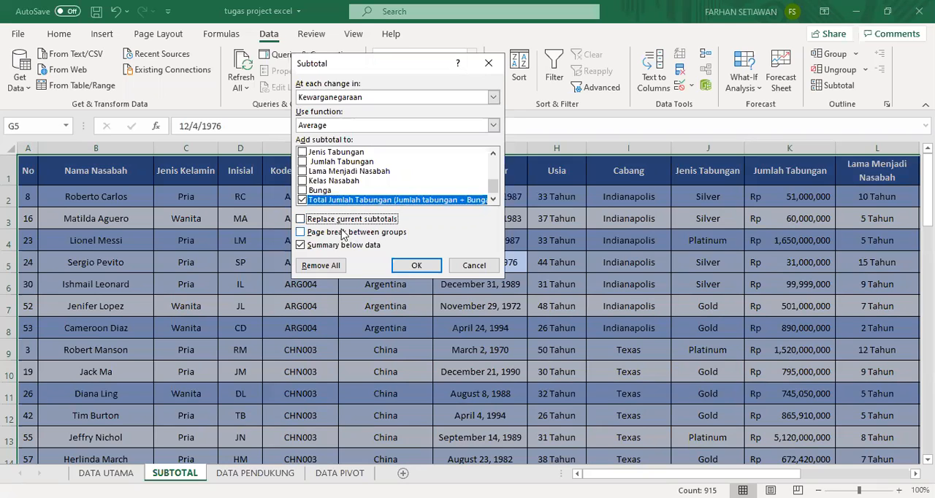
{"action": "left_click", "coordinate": [409, 269]}
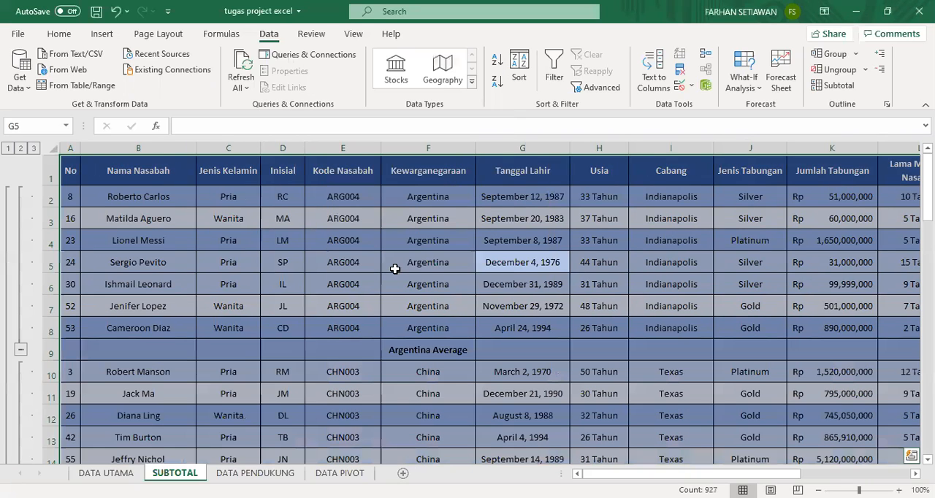
Inspect the Argentina Average row and its value in the Total Jumlah Tabungan column.
{"action": "left_click", "coordinate": [467, 333]}
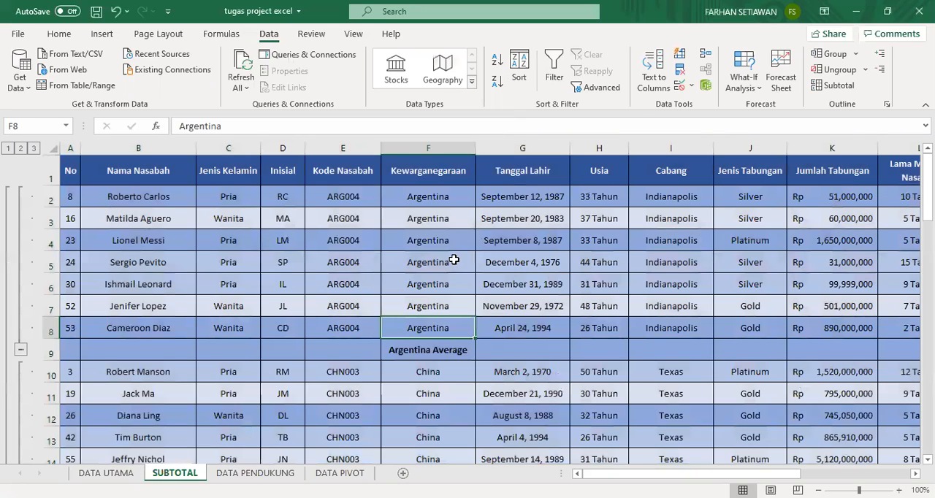
{"action": "key", "text": "Down"}
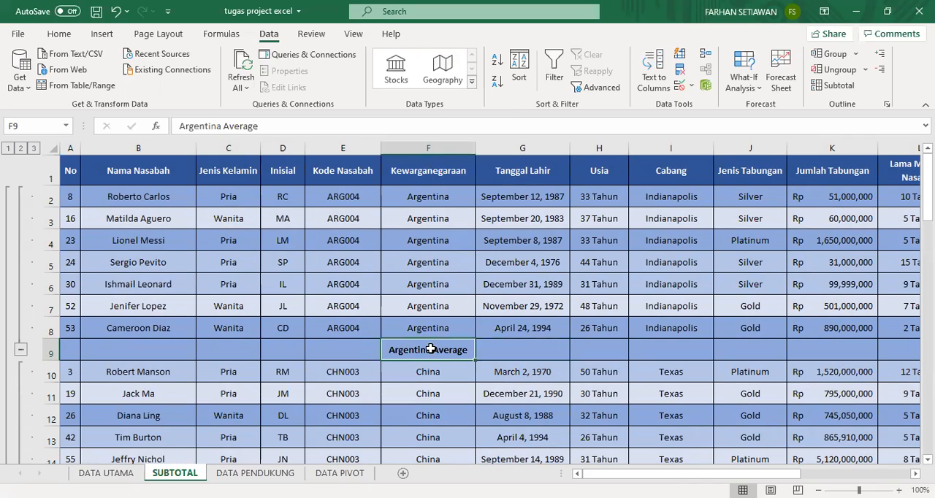
{"action": "left_click_drag", "start_coordinate": [595, 473], "coordinate": [737, 473]}
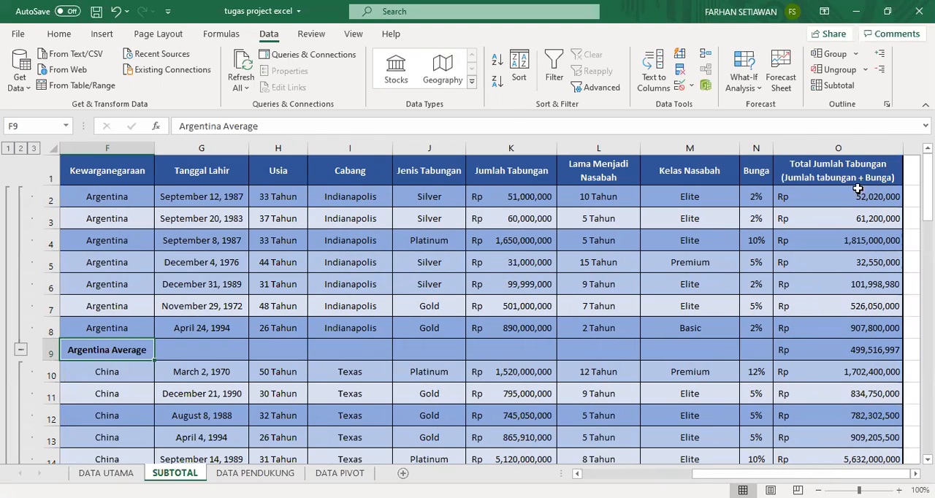
Review the Average subtotals in the Total Jumlah Tabungan column from the Argentina row down to the Grand Average row.
{"action": "left_click", "coordinate": [846, 349]}
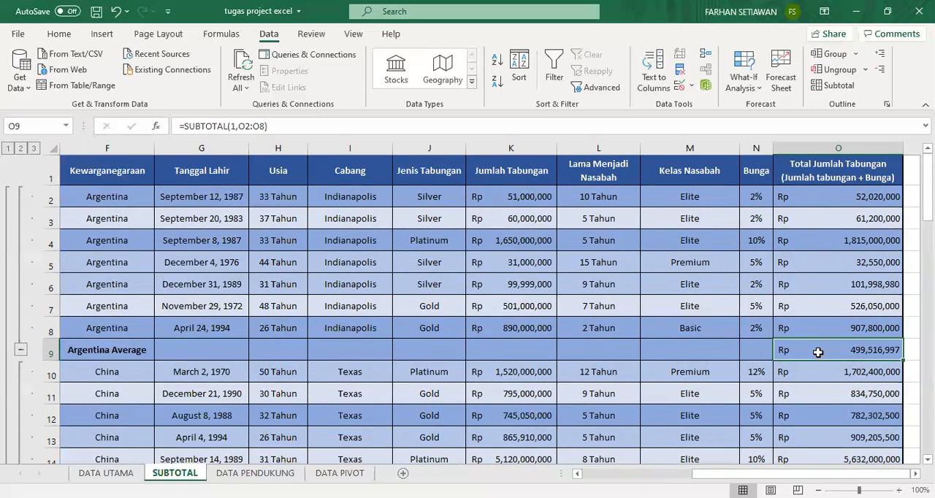
{"action": "scroll", "coordinate": [869, 201], "scroll_direction": "down", "scroll_amount": 4}
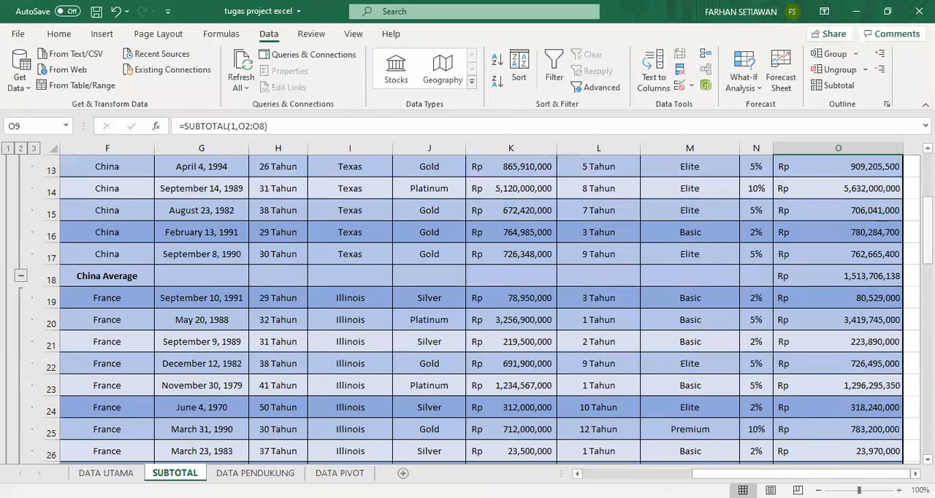
{"action": "scroll", "coordinate": [877, 285], "scroll_direction": "down", "scroll_amount": 3}
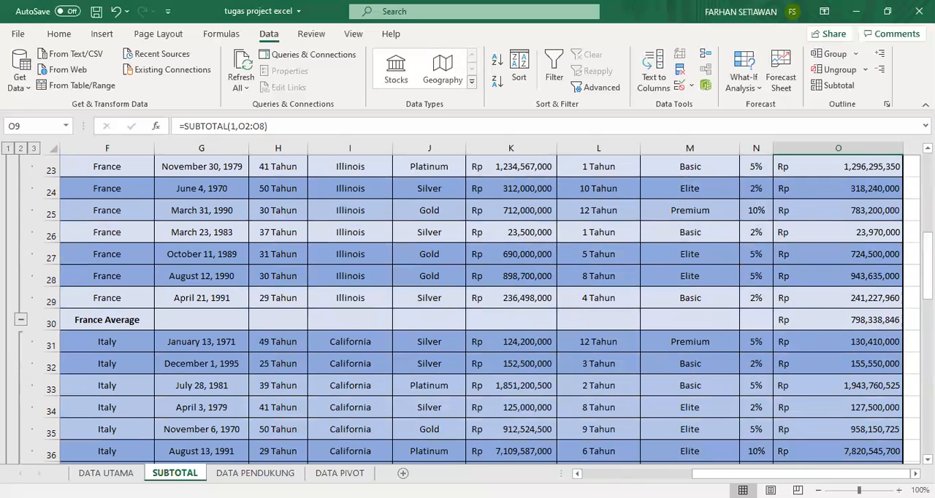
{"action": "scroll", "coordinate": [877, 263], "scroll_direction": "down", "scroll_amount": 13}
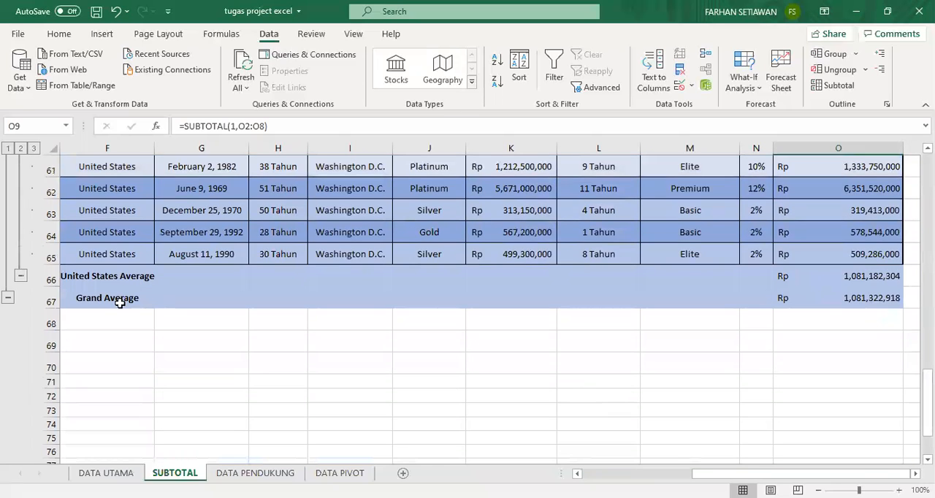
{"action": "left_click", "coordinate": [836, 300]}
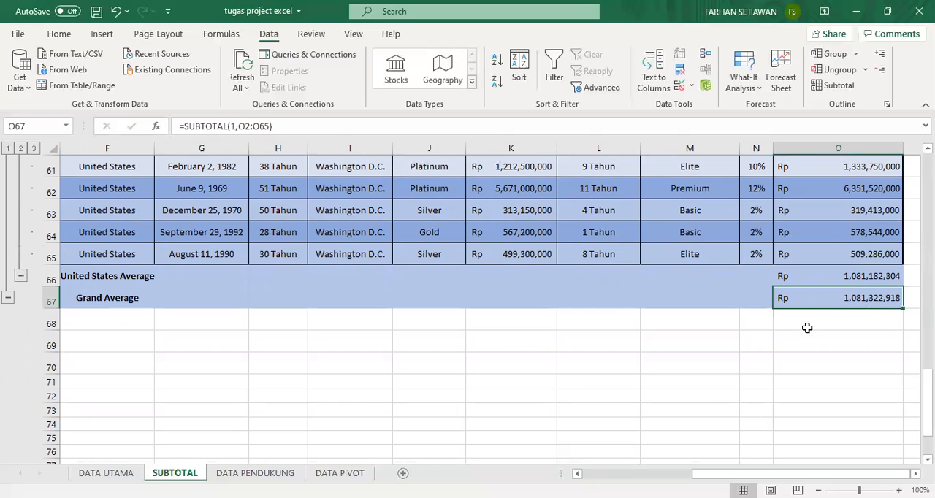
Open the Subtotal settings for the whole table and deselect Total Jumlah Tabungan from the columns that receive a subtotal.
{"action": "left_click_drag", "start_coordinate": [817, 474], "coordinate": [698, 474]}
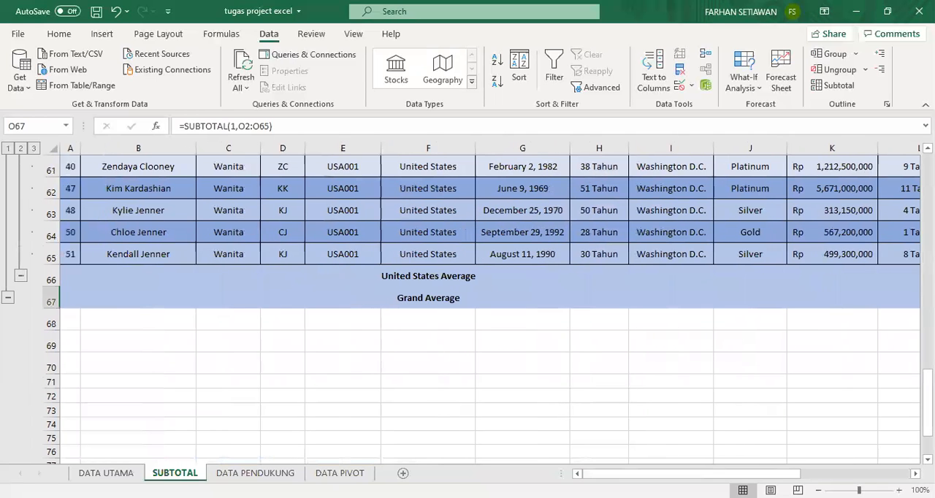
{"action": "scroll", "coordinate": [909, 263], "scroll_direction": "up", "scroll_amount": 20}
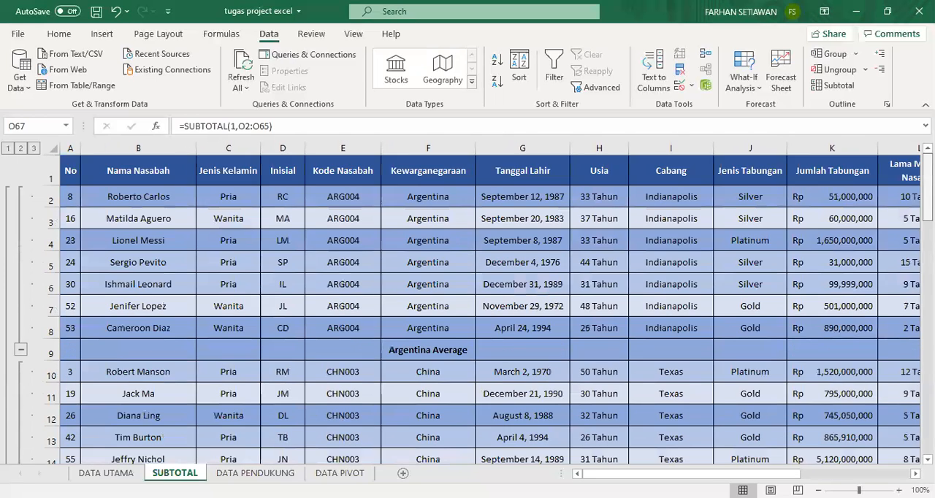
{"action": "left_click", "coordinate": [439, 286]}
{"action": "key", "text": "ctrl+a"}
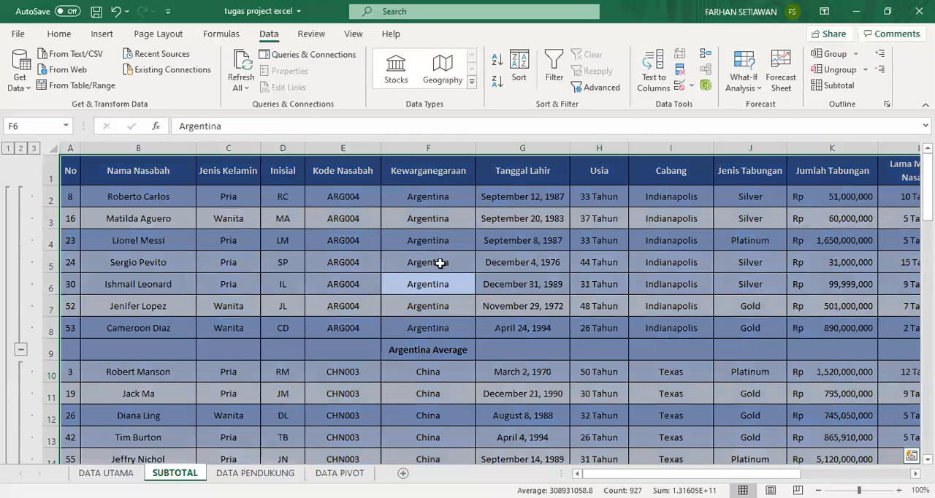
{"action": "left_click", "coordinate": [833, 86]}
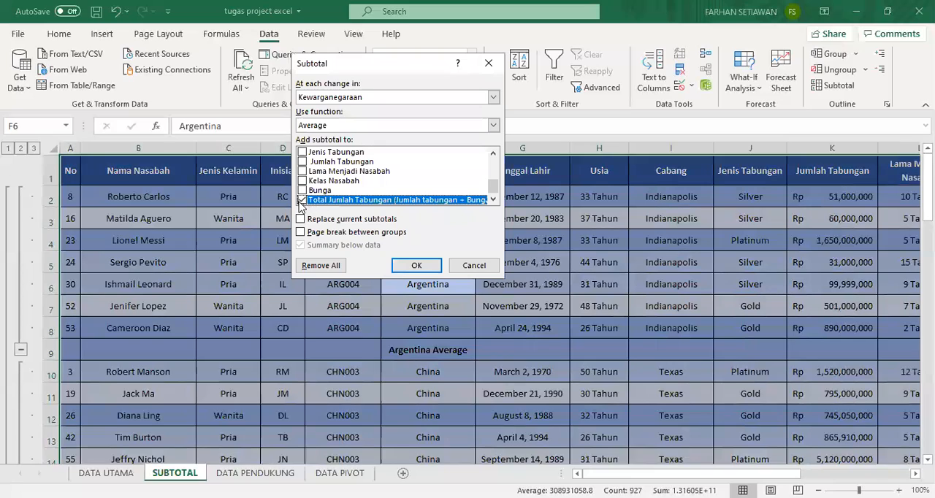
{"action": "left_click", "coordinate": [303, 162]}
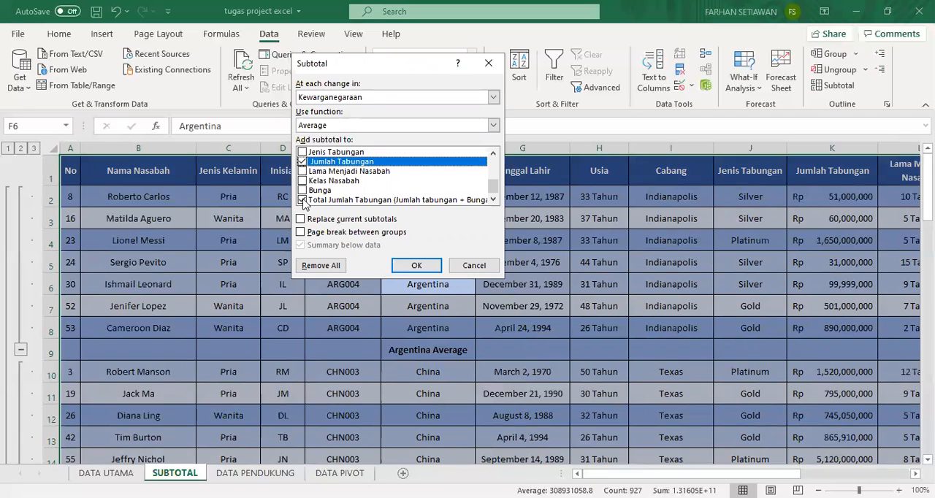
{"action": "left_click", "coordinate": [302, 200]}
{"action": "left_click", "coordinate": [303, 162]}
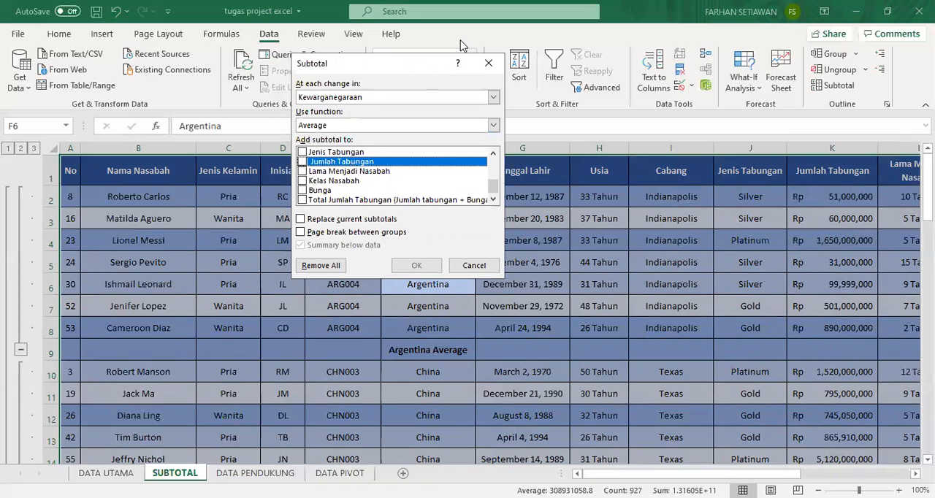
Switch to the Word assignment, read requirements b and c on the highest savings and lowest membership length, and return to the Excel workbook.
{"action": "key", "text": "alt+Tab"}
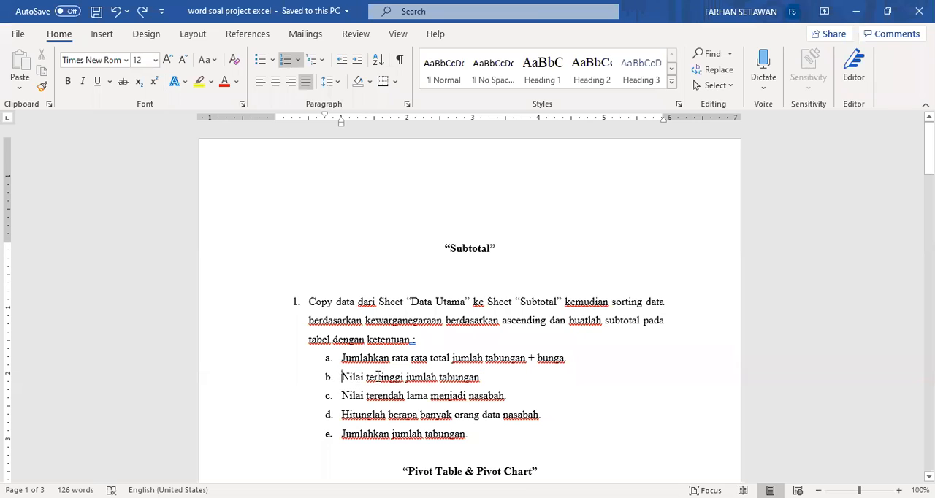
{"action": "left_click", "coordinate": [479, 380], "text": "shift"}
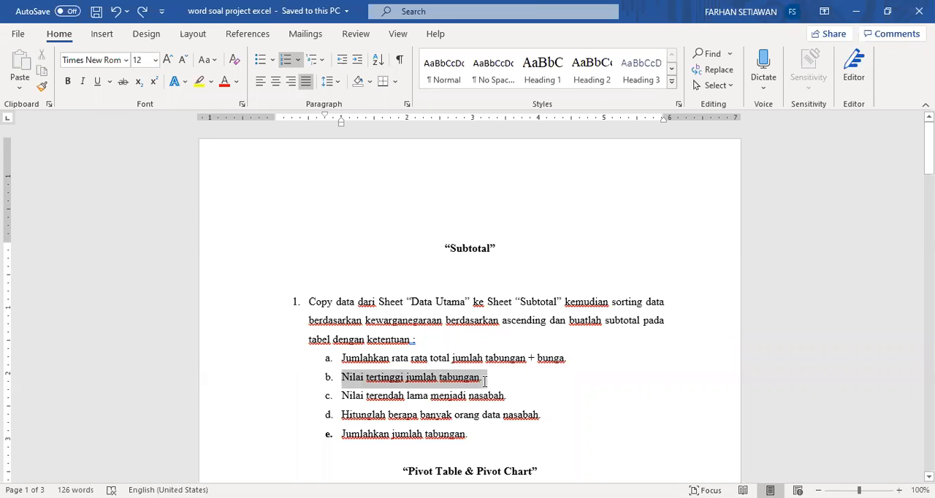
{"action": "left_click_drag", "start_coordinate": [341, 396], "coordinate": [504, 398]}
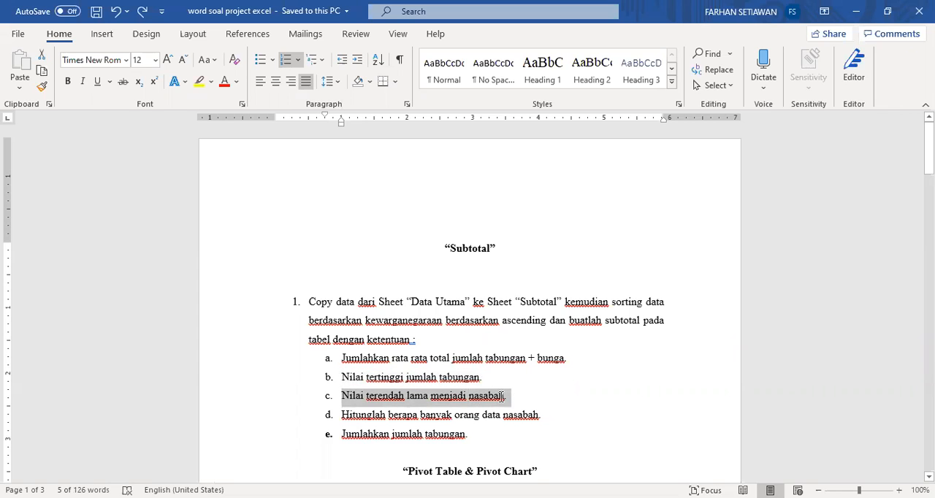
{"action": "left_click", "coordinate": [463, 377]}
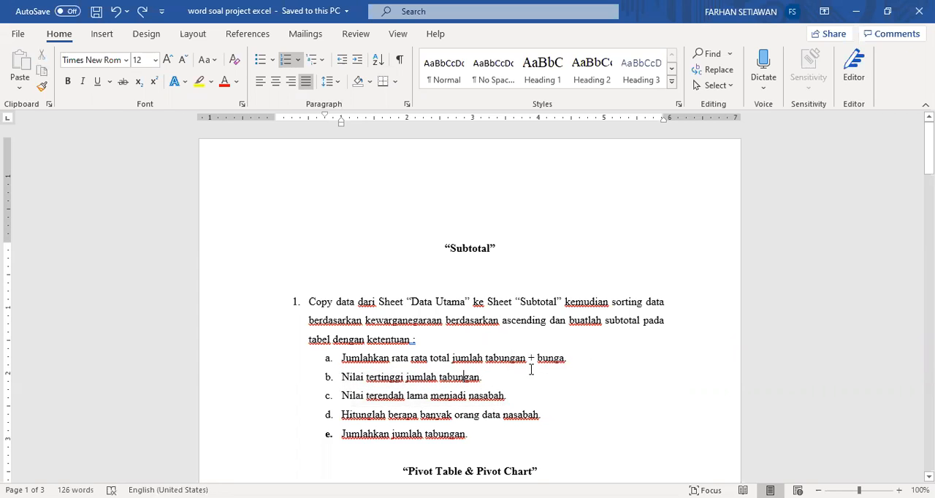
{"action": "double_click", "coordinate": [393, 376]}
{"action": "left_click", "coordinate": [412, 380]}
{"action": "double_click", "coordinate": [401, 402]}
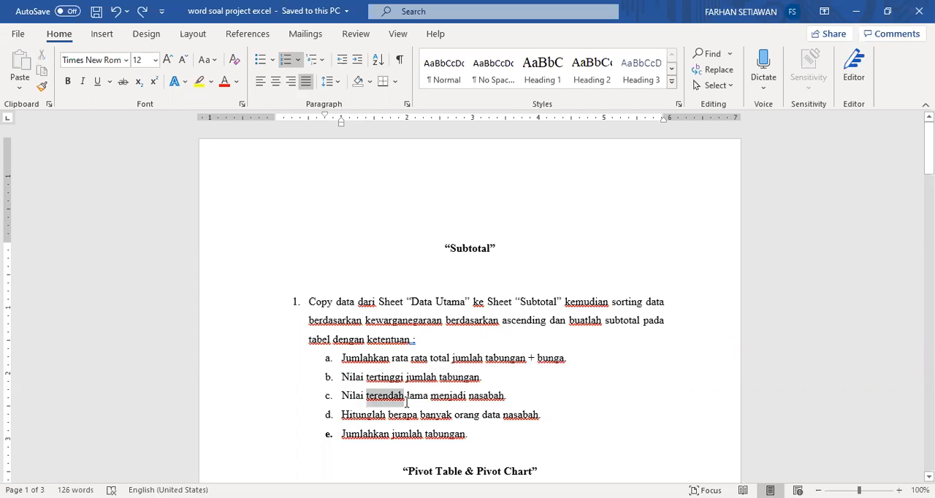
{"action": "left_click", "coordinate": [466, 398]}
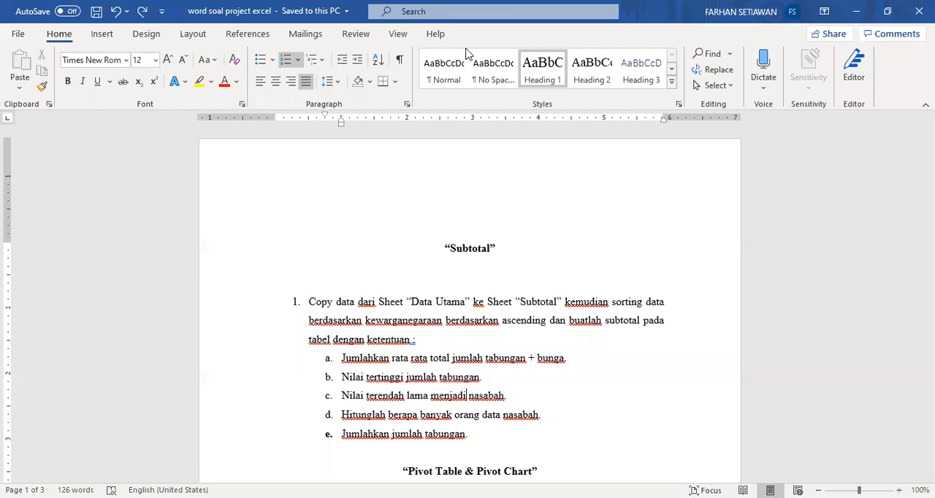
{"action": "key", "text": "alt+Tab"}
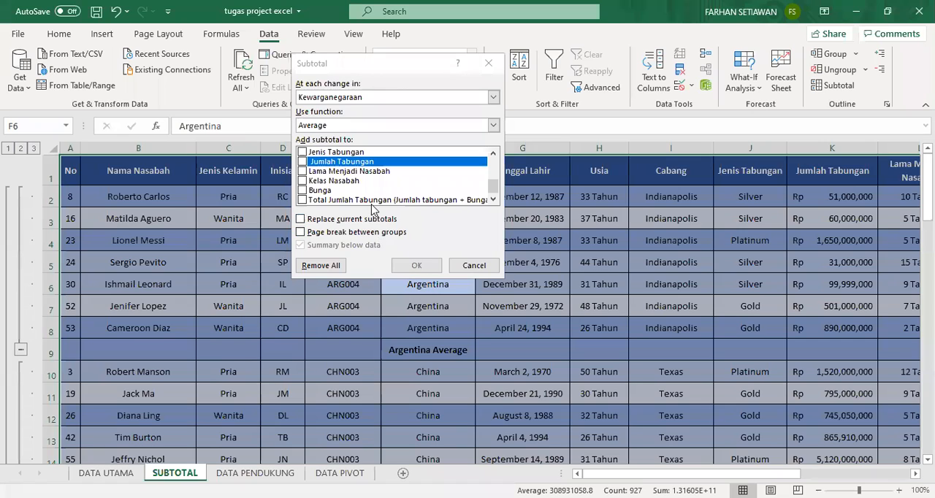
Add Max subtotals of Jumlah Tabungan at each change in Kewarganegaraan, with replacing current subtotals turned off.
{"action": "left_click", "coordinate": [325, 128]}
{"action": "left_click", "coordinate": [323, 165]}
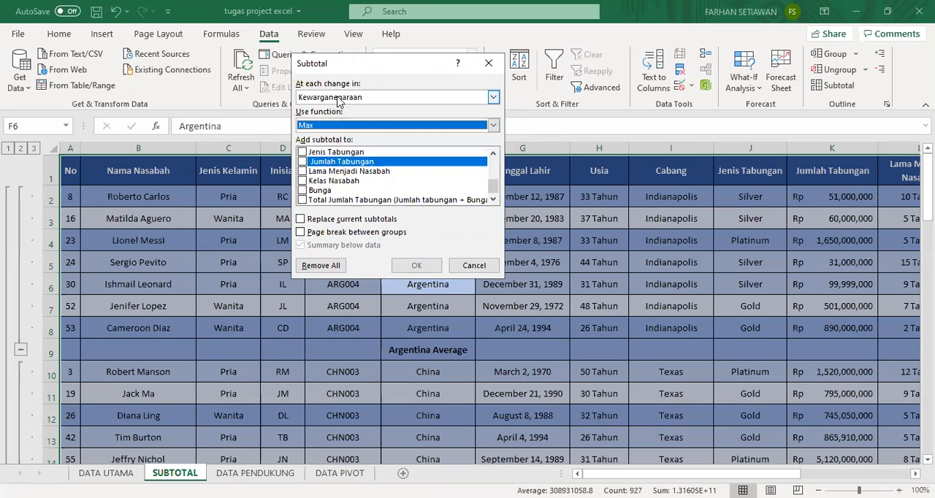
{"action": "mouse_move", "coordinate": [492, 190]}
{"action": "left_mouse_down"}
{"action": "mouse_move", "coordinate": [492, 173]}
{"action": "mouse_move", "coordinate": [492, 190]}
{"action": "left_mouse_up"}
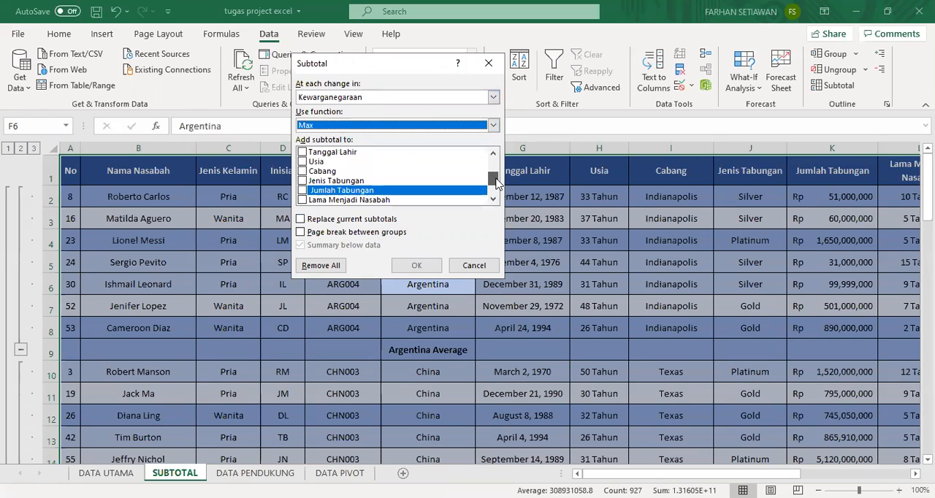
{"action": "left_click", "coordinate": [303, 191]}
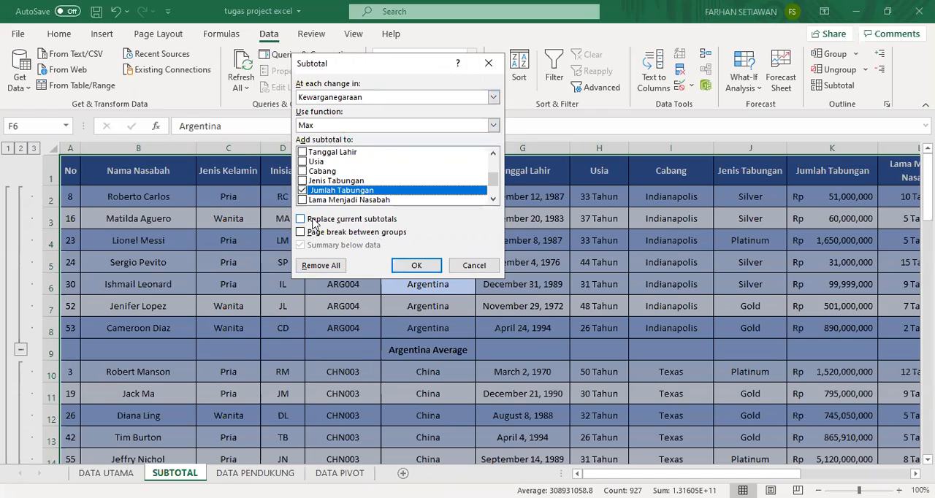
{"action": "left_click", "coordinate": [417, 266]}
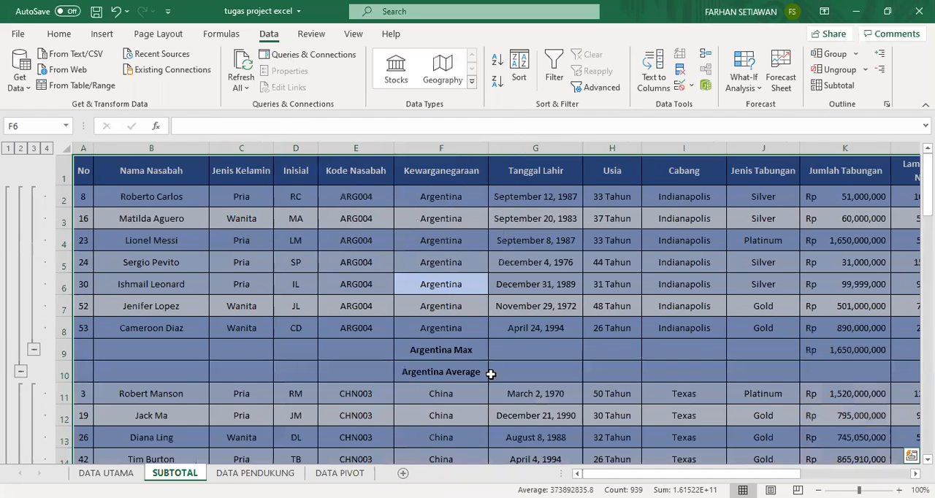
Inspect the Argentina Max row and the China Max row in the Jumlah Tabungan column.
{"action": "left_click", "coordinate": [460, 350]}
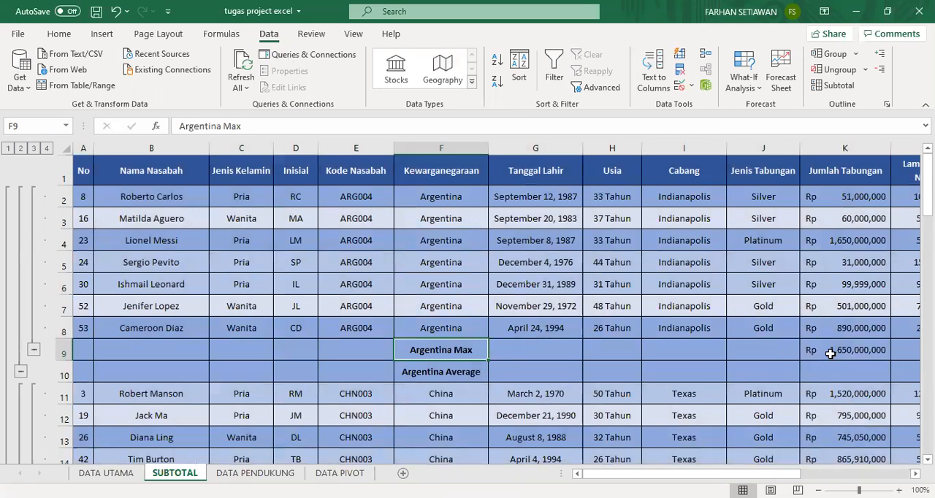
{"action": "left_click", "coordinate": [836, 353]}
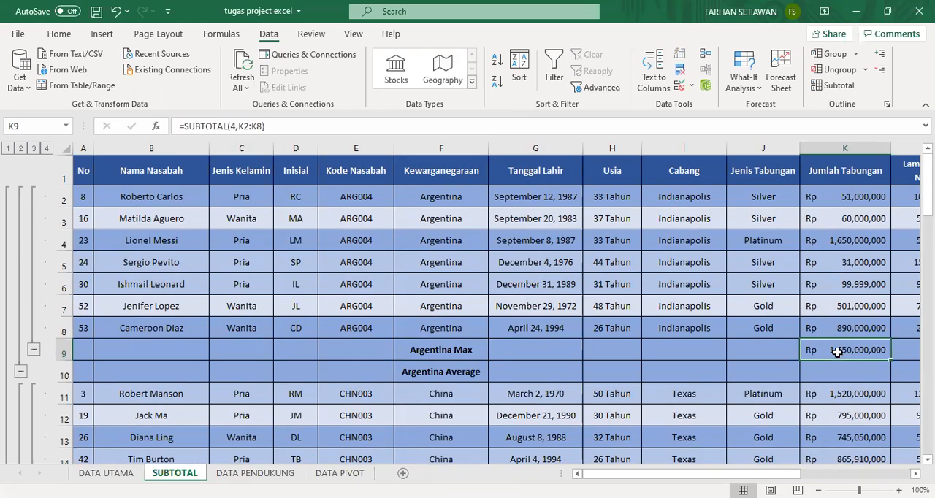
{"action": "scroll", "coordinate": [829, 344], "scroll_direction": "down", "scroll_amount": 2}
{"action": "scroll", "coordinate": [829, 344], "scroll_direction": "down", "scroll_amount": 2}
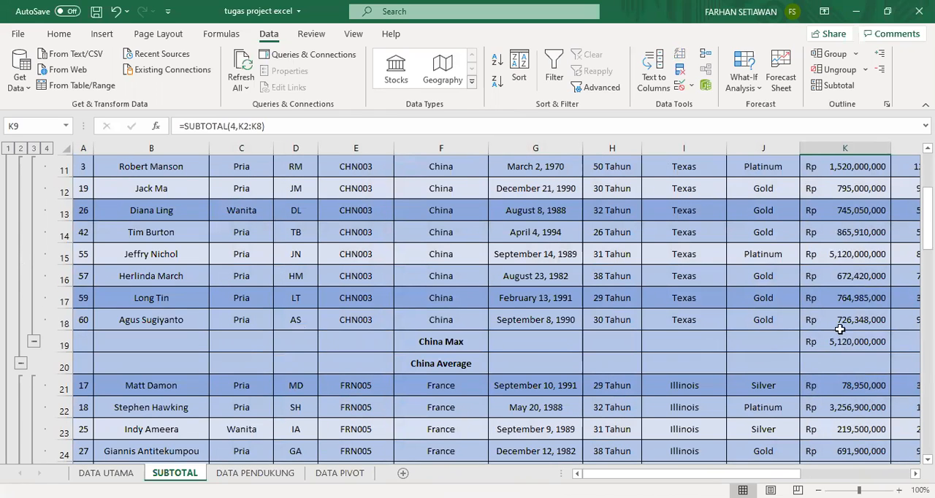
{"action": "scroll", "coordinate": [611, 304], "scroll_direction": "up", "scroll_amount": 4}
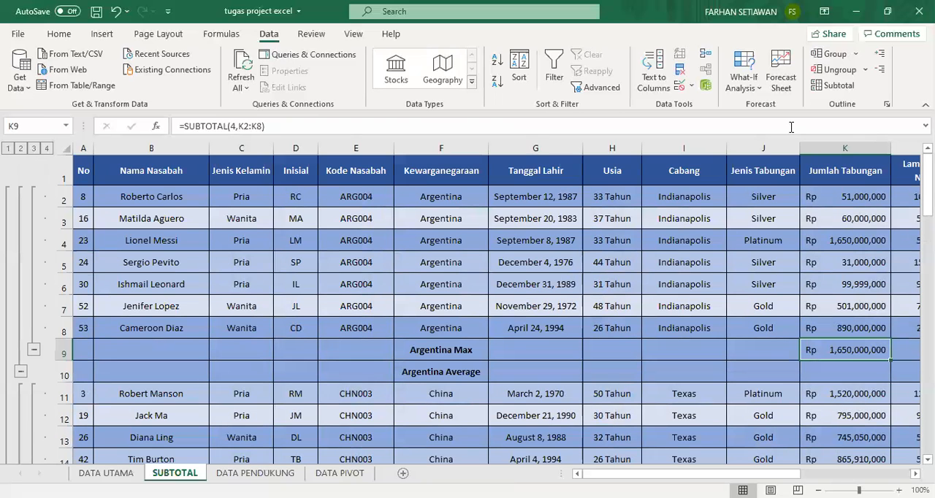
{"action": "left_click", "coordinate": [837, 86]}
{"action": "left_click", "coordinate": [312, 221]}
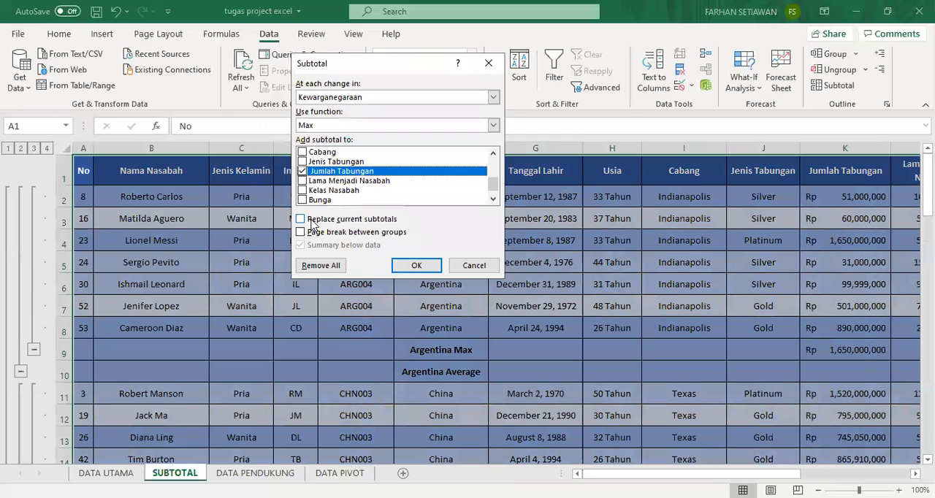
{"action": "left_click", "coordinate": [489, 62]}
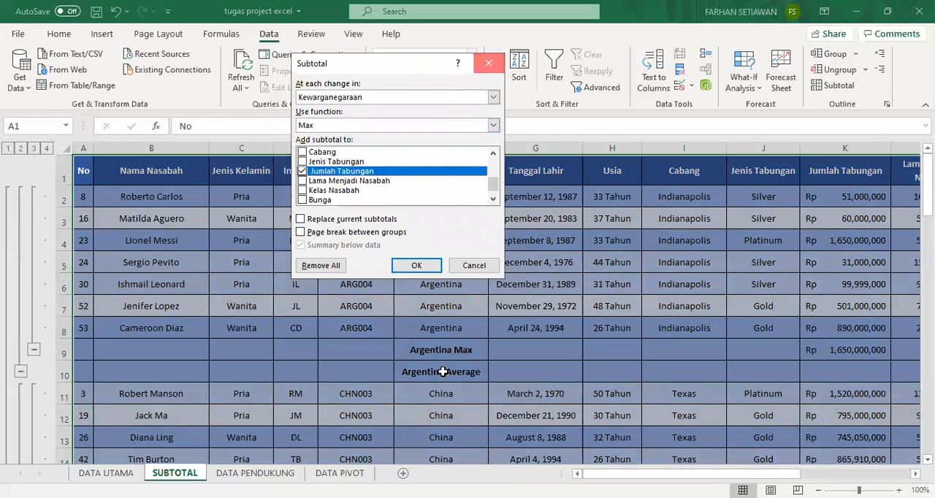
{"action": "left_click", "coordinate": [428, 373]}
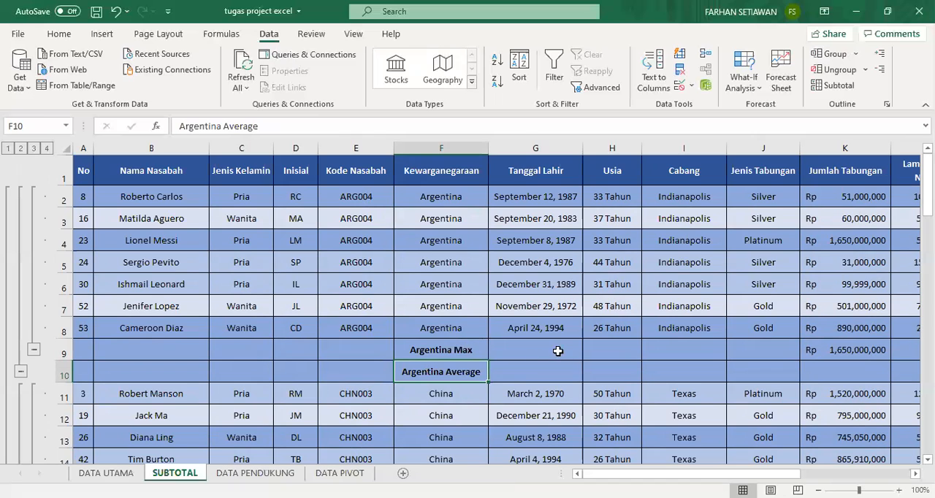
Add Min subtotals of Lama Menjadi Nasabah to the whole table at each change in Kewarganegaraan, keeping current subtotals, and check the Argentina Min row.
{"action": "left_click", "coordinate": [363, 287]}
{"action": "key", "text": "ctrl+a"}
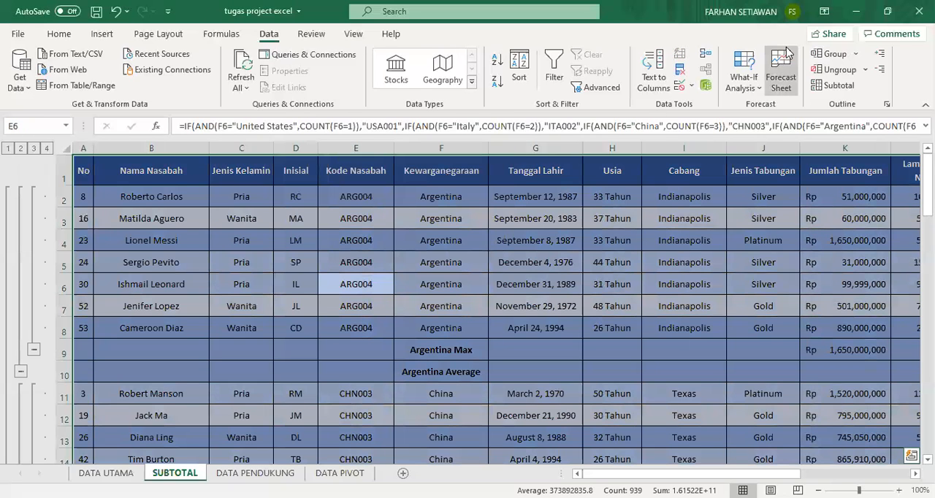
{"action": "left_click", "coordinate": [815, 88]}
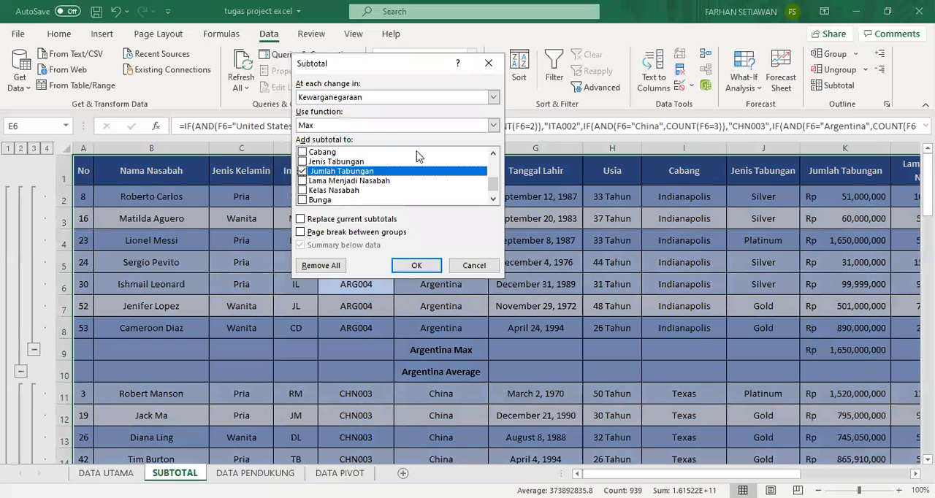
{"action": "left_click", "coordinate": [494, 126]}
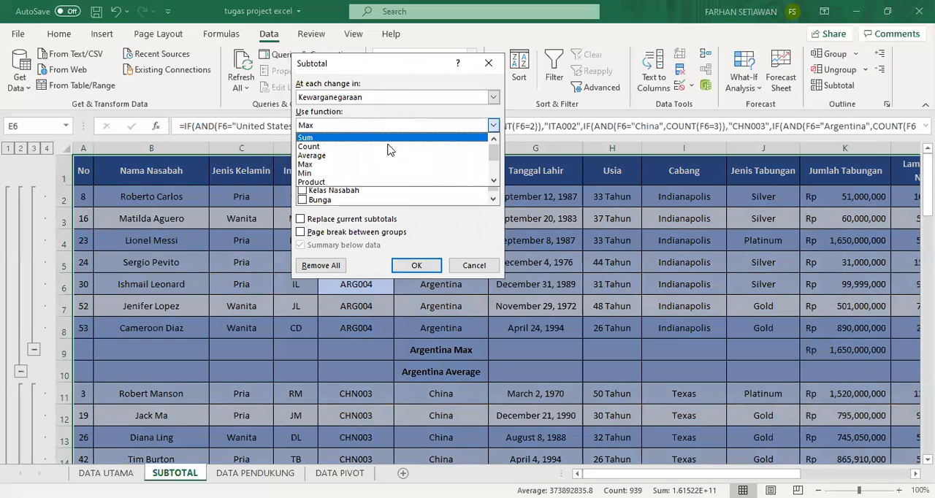
{"action": "left_click", "coordinate": [350, 174]}
{"action": "left_click", "coordinate": [302, 173]}
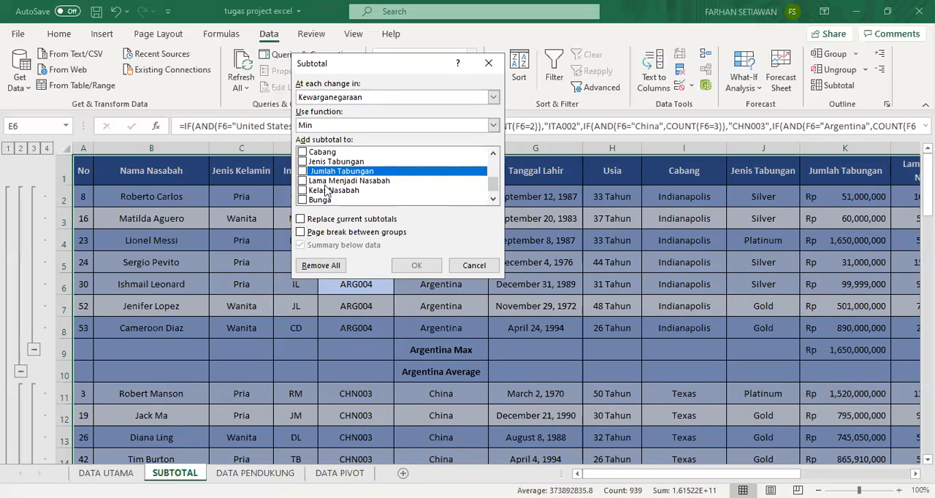
{"action": "left_click", "coordinate": [303, 181]}
{"action": "left_click", "coordinate": [419, 269]}
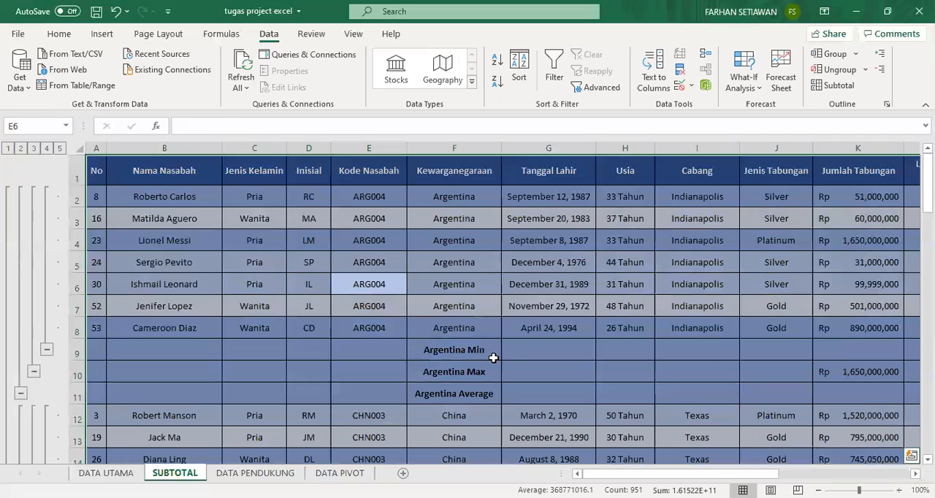
{"action": "left_click", "coordinate": [494, 357]}
{"action": "left_click_drag", "start_coordinate": [723, 474], "coordinate": [687, 350]}
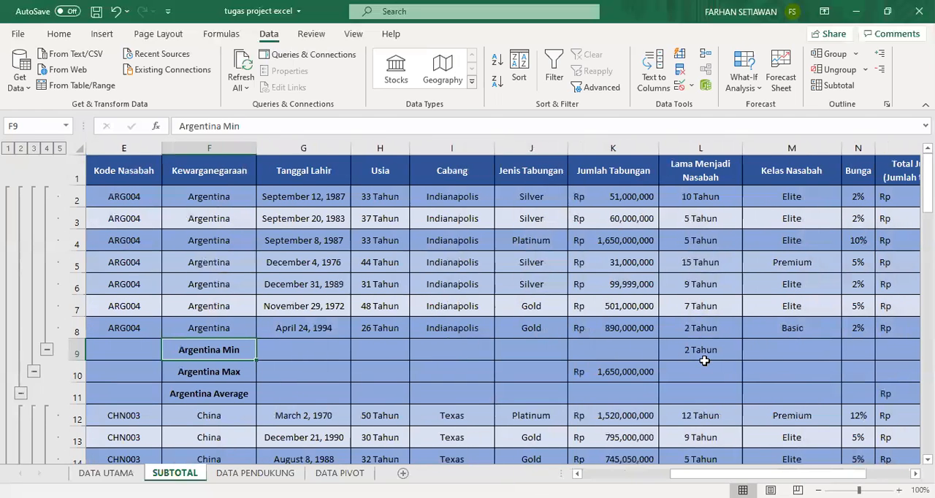
Inspect the China and France Min rows in the Lama Menjadi Nasabah column, and return to the table's first columns.
{"action": "scroll", "coordinate": [165, 363], "scroll_direction": "down", "scroll_amount": 3}
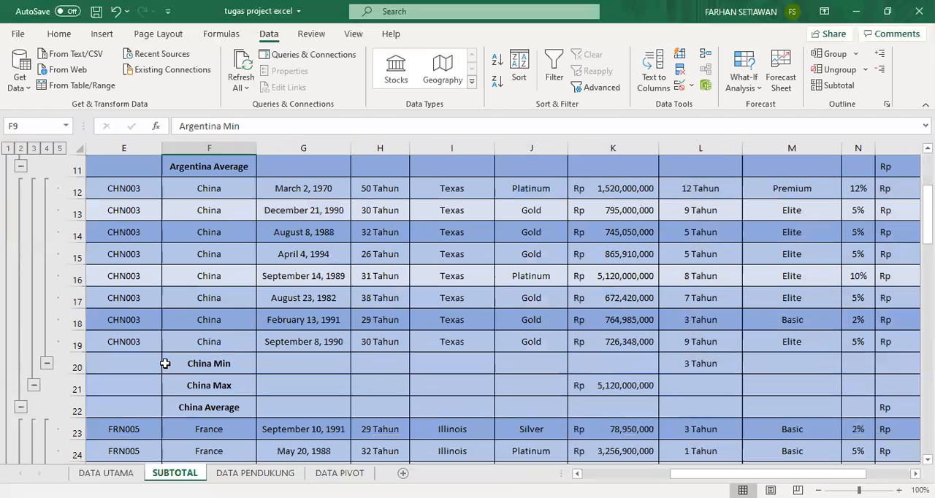
{"action": "left_click", "coordinate": [704, 365]}
{"action": "scroll", "coordinate": [705, 365], "scroll_direction": "down", "scroll_amount": 3}
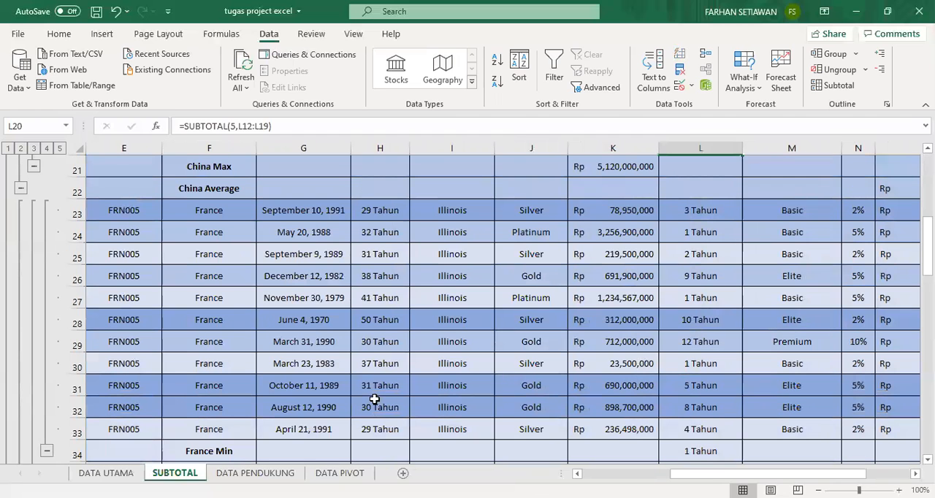
{"action": "scroll", "coordinate": [559, 372], "scroll_direction": "up", "scroll_amount": 6}
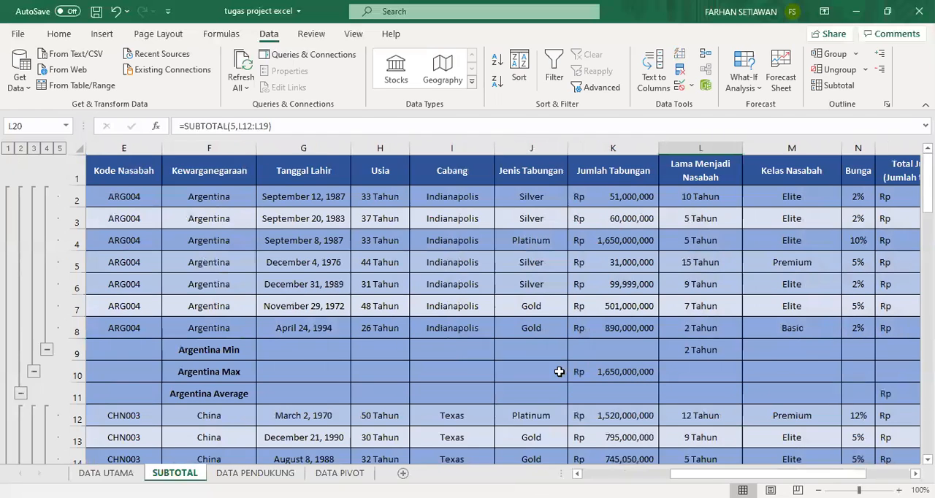
{"action": "left_click_drag", "start_coordinate": [767, 474], "coordinate": [680, 473]}
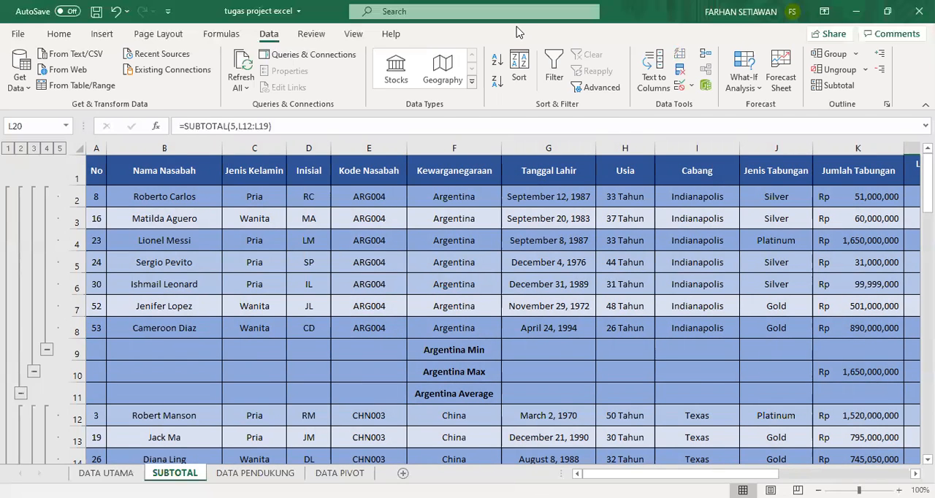
Switch to the Word assignment, read requirements d and e on the customer count and savings sum, and return to the Excel workbook.
{"action": "key", "text": "alt+Tab"}
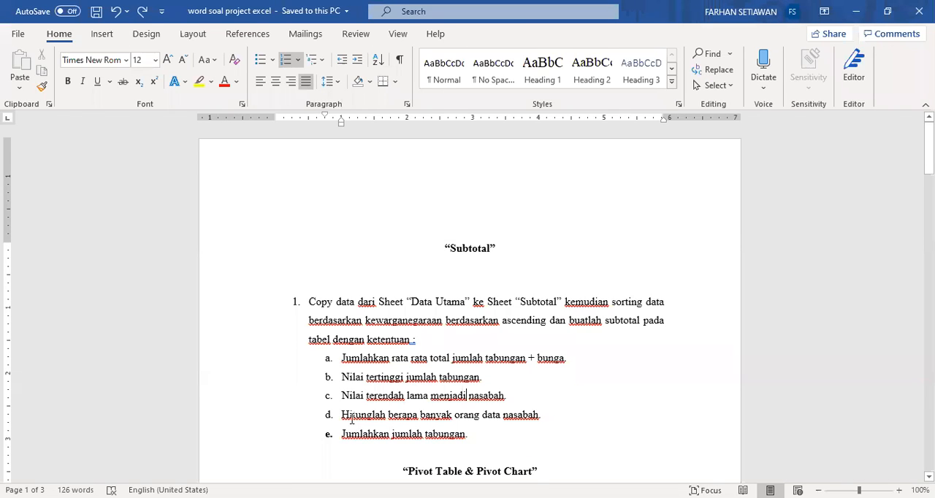
{"action": "left_click_drag", "start_coordinate": [346, 415], "coordinate": [542, 415]}
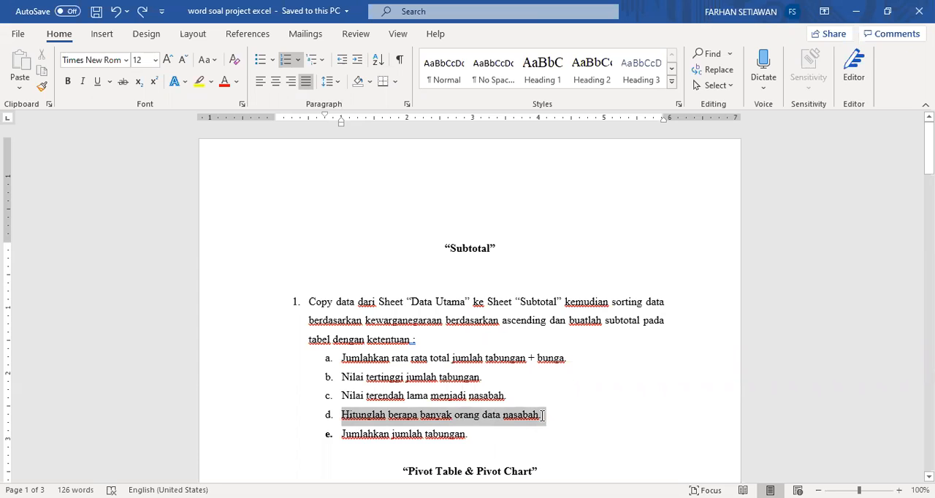
{"action": "left_click", "coordinate": [441, 414]}
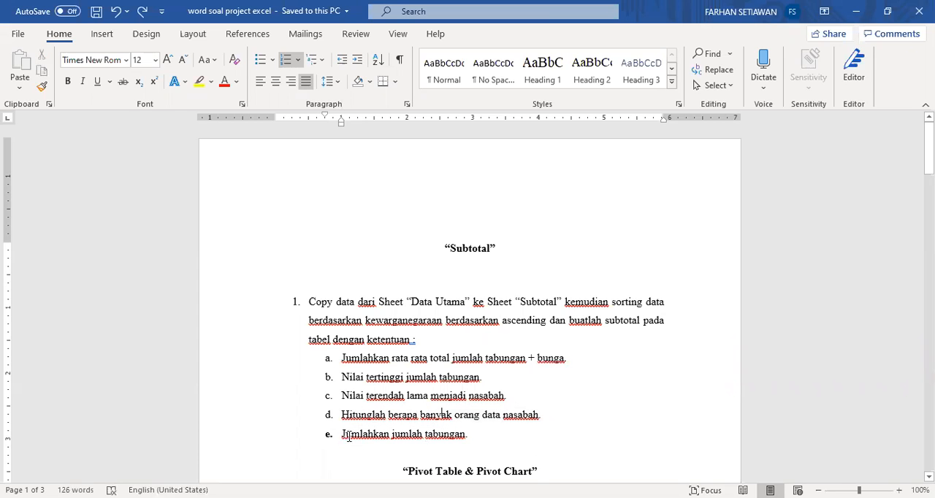
{"action": "left_click_drag", "start_coordinate": [348, 436], "coordinate": [446, 433]}
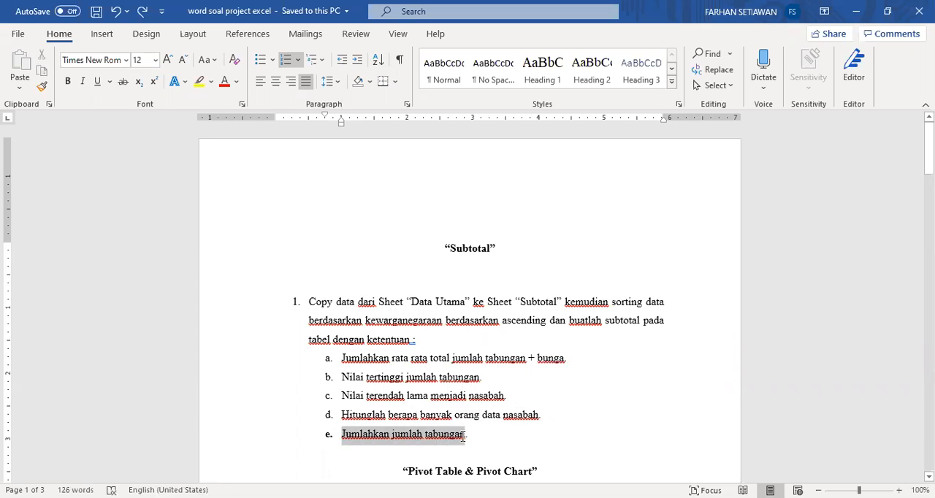
{"action": "left_click", "coordinate": [429, 417]}
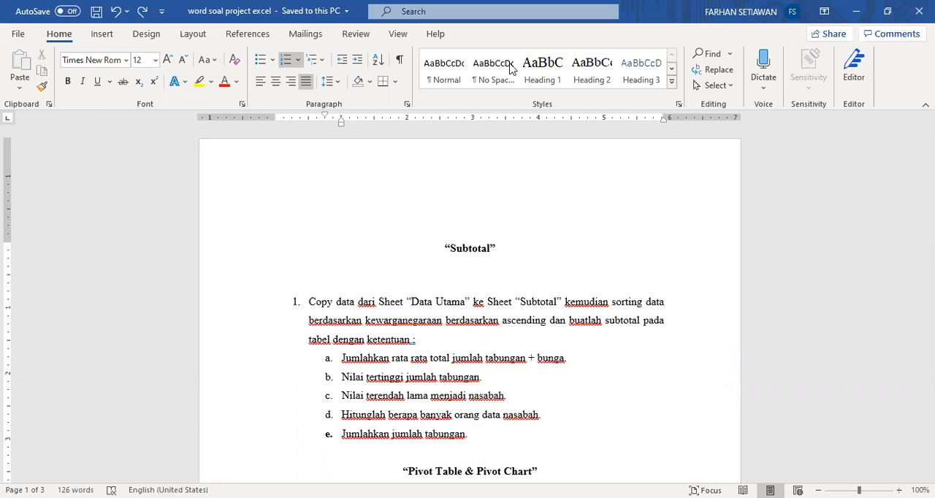
{"action": "key", "text": "alt+Tab"}
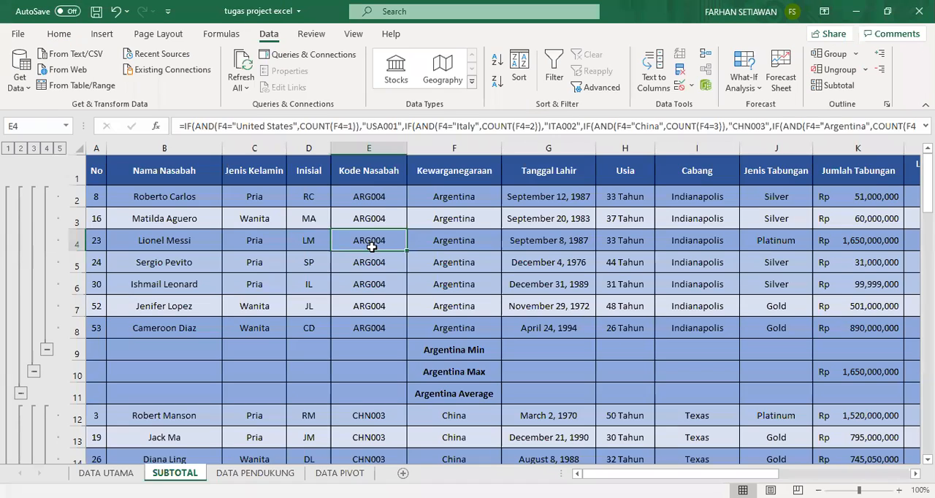
Add Count subtotals of Nama Nasabah to the whole table at each change in Kewarganegaraan, keeping the current subtotals.
{"action": "key", "text": "ctrl+a"}
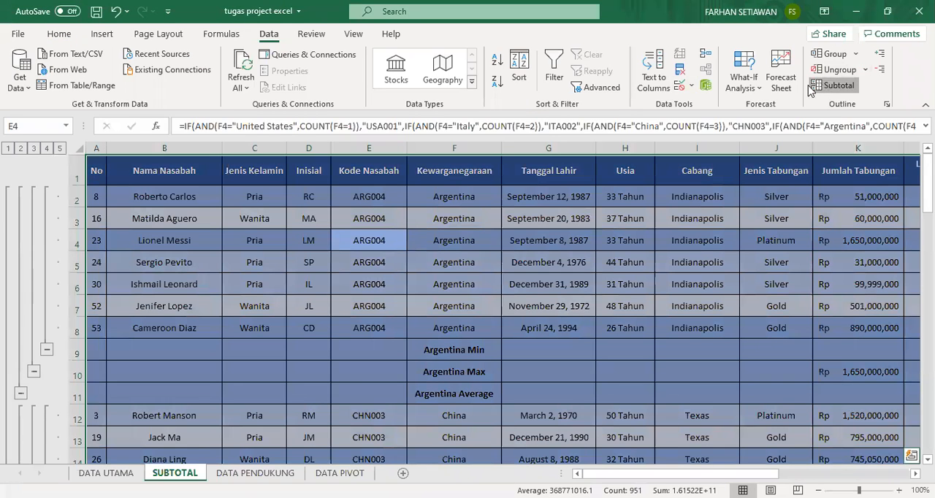
{"action": "left_click", "coordinate": [813, 86]}
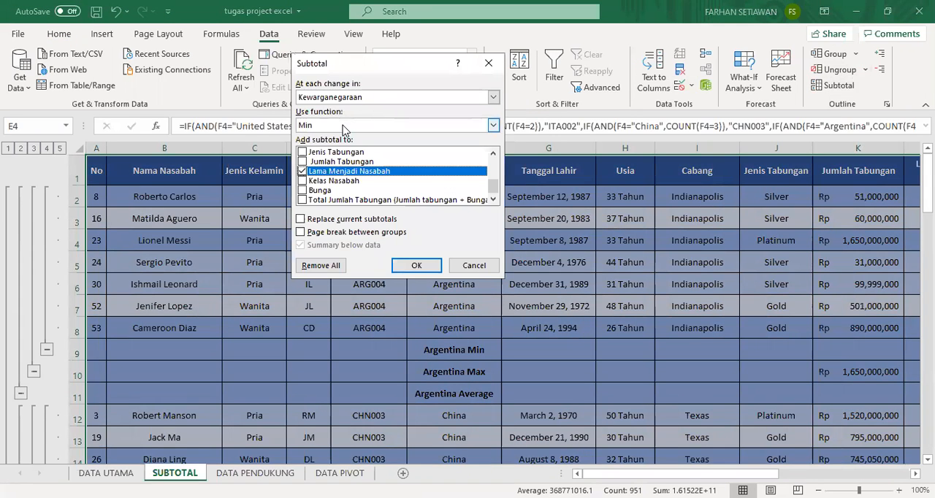
{"action": "left_click", "coordinate": [343, 126]}
{"action": "left_click", "coordinate": [342, 145]}
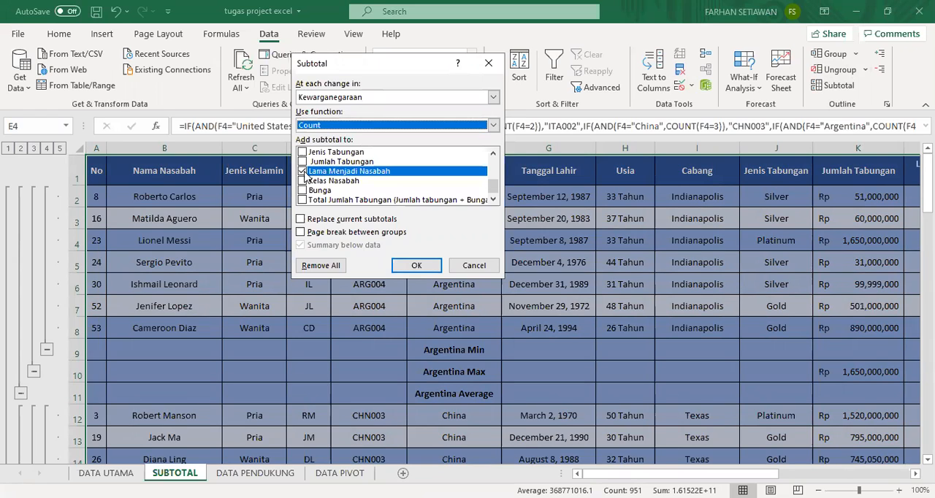
{"action": "left_click", "coordinate": [303, 171]}
{"action": "scroll", "coordinate": [338, 196], "scroll_direction": "up", "scroll_amount": 3}
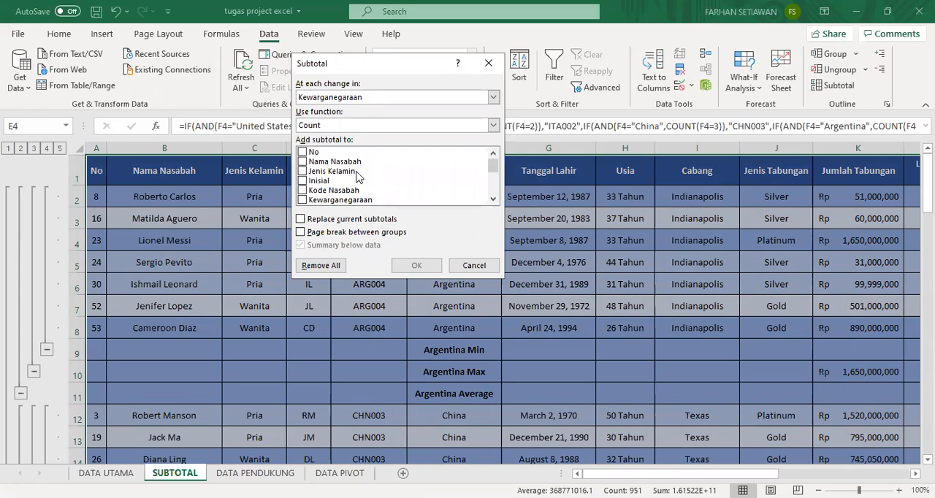
{"action": "left_click", "coordinate": [303, 162]}
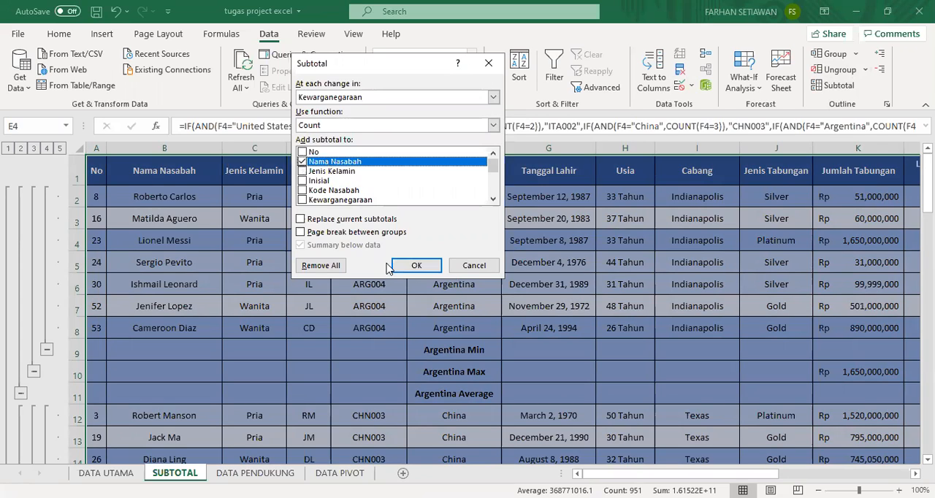
{"action": "left_click", "coordinate": [417, 268]}
{"action": "left_click", "coordinate": [417, 267]}
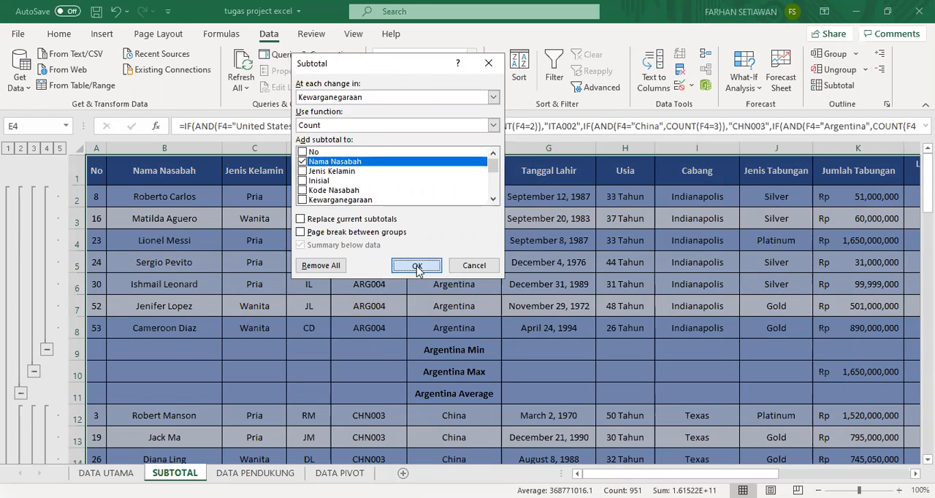
Examine the Count rows of each Kewarganegaraan group and the Grand Count row in the Nama Nasabah column.
{"action": "left_click", "coordinate": [492, 357]}
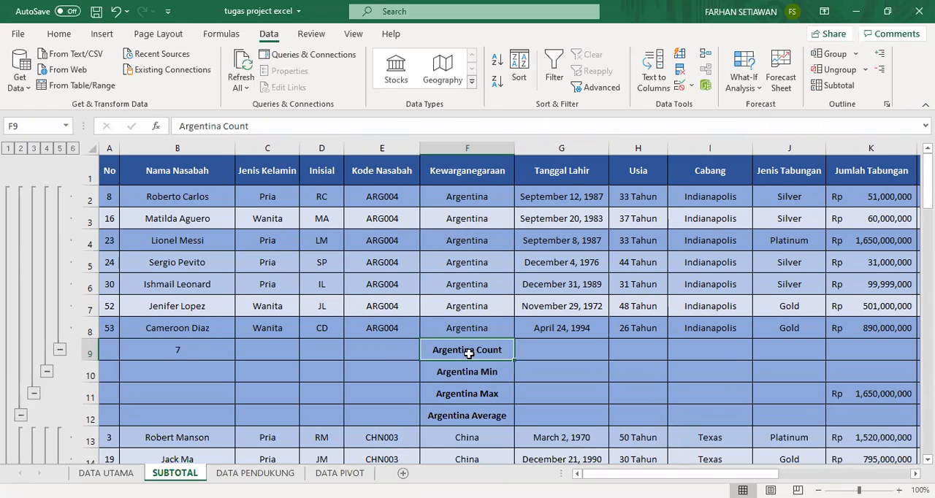
{"action": "left_click", "coordinate": [228, 342]}
{"action": "scroll", "coordinate": [228, 337], "scroll_direction": "down", "scroll_amount": 2}
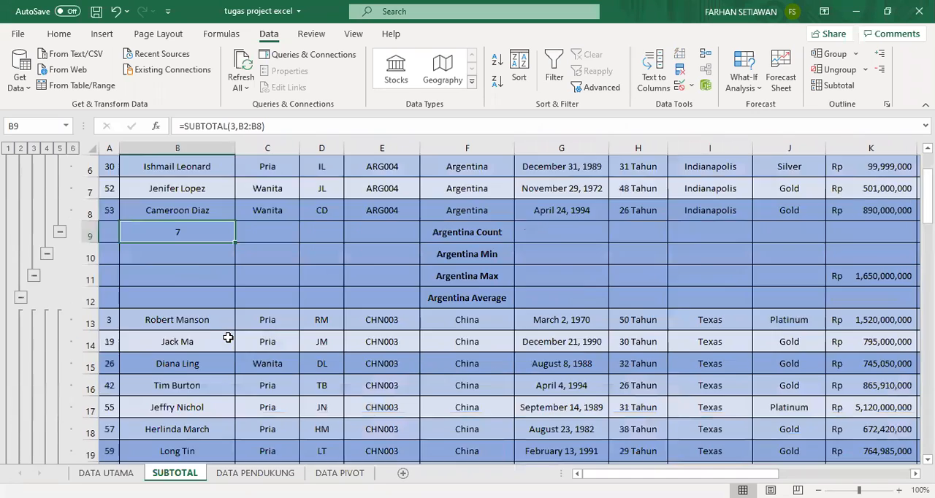
{"action": "scroll", "coordinate": [375, 299], "scroll_direction": "down", "scroll_amount": 5}
{"action": "scroll", "coordinate": [380, 302], "scroll_direction": "up", "scroll_amount": 2}
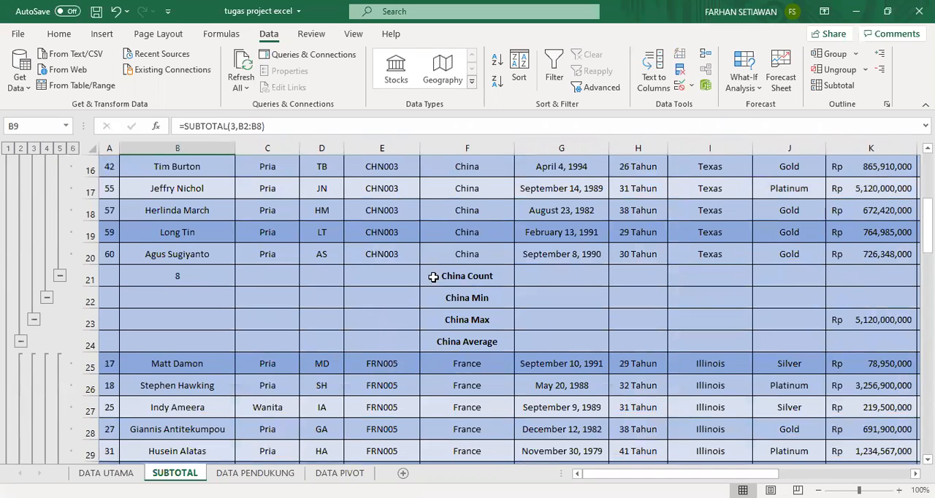
{"action": "scroll", "coordinate": [438, 281], "scroll_direction": "down", "scroll_amount": 10}
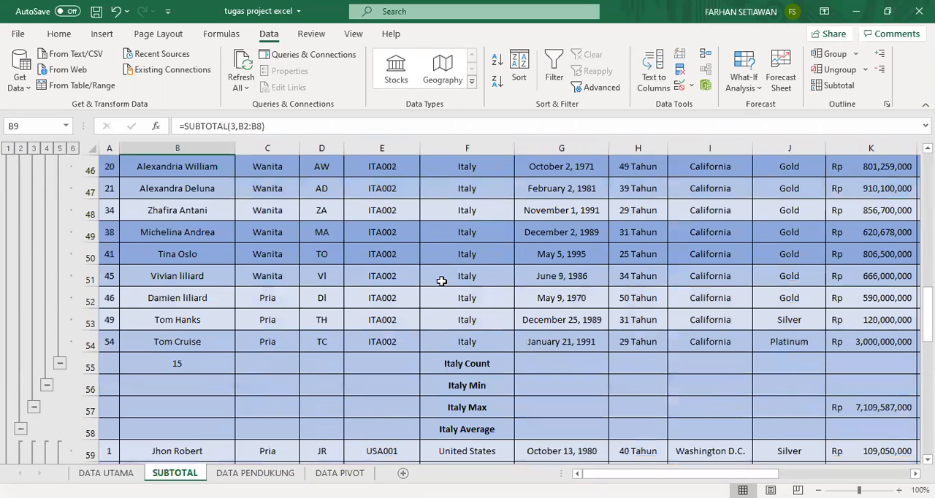
{"action": "scroll", "coordinate": [441, 281], "scroll_direction": "down", "scroll_amount": 10}
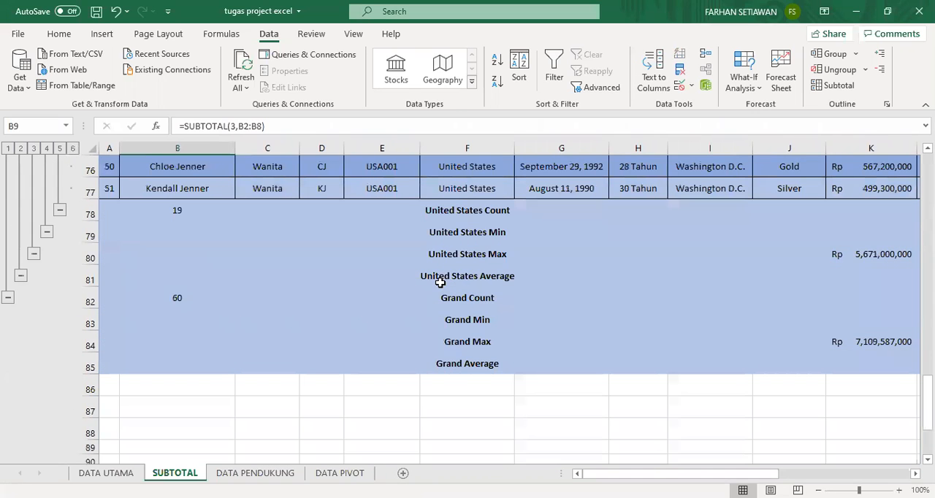
{"action": "left_click", "coordinate": [475, 298]}
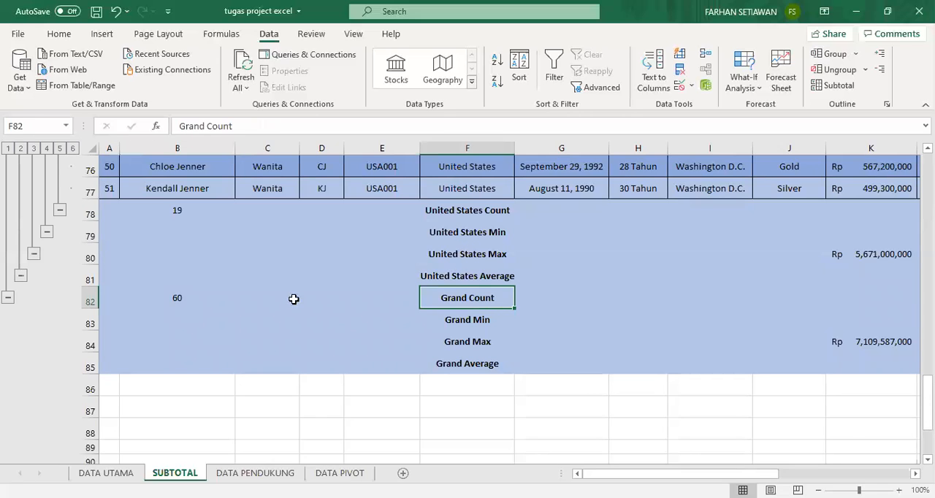
{"action": "left_click", "coordinate": [186, 298]}
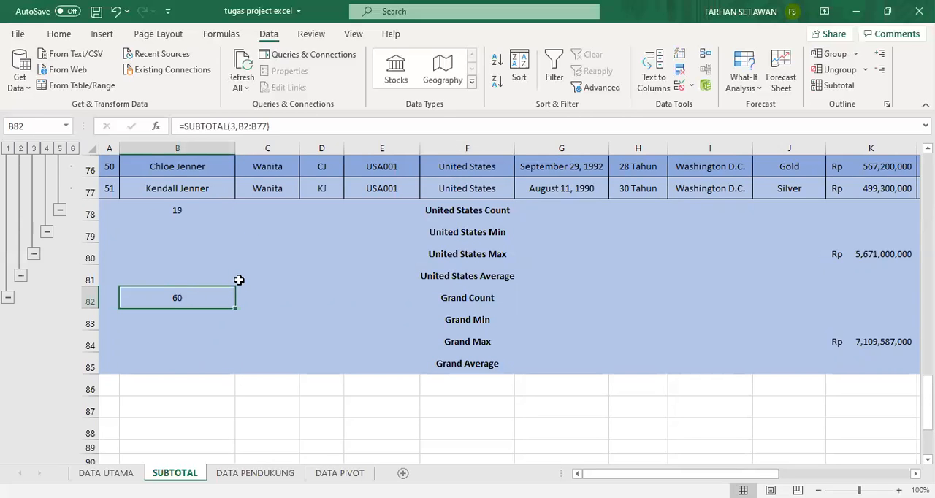
Add Sum subtotals of Jumlah Tabungan to the whole table at each change in Kewarganegaraan, keeping the current subtotals.
{"action": "scroll", "coordinate": [263, 299], "scroll_direction": "up", "scroll_amount": 20}
{"action": "left_click", "coordinate": [465, 225]}
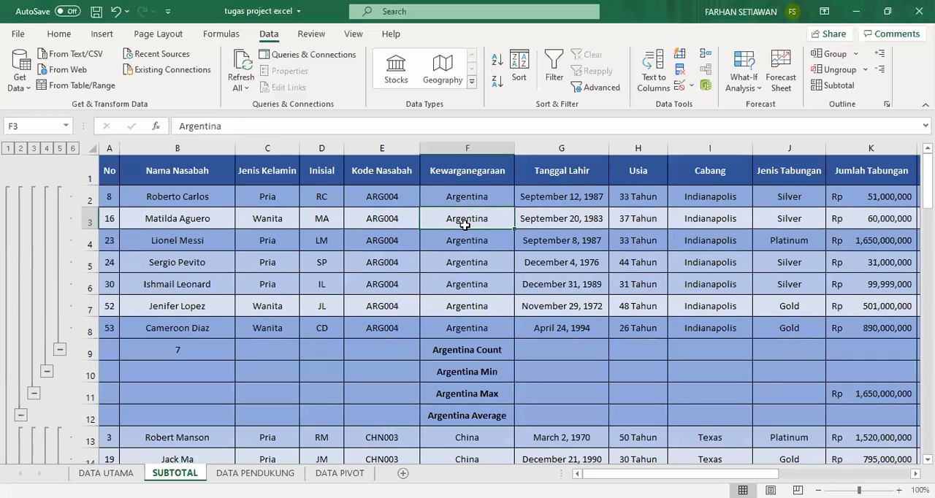
{"action": "key", "text": "ctrl+a"}
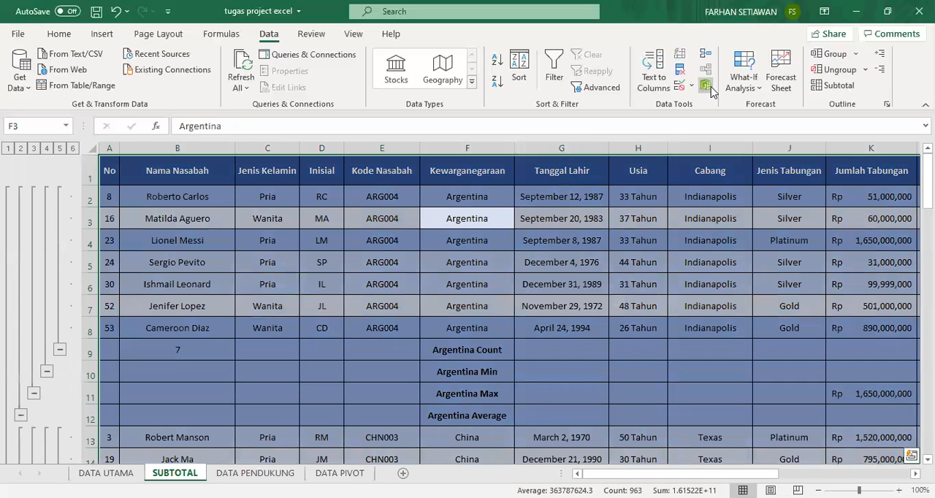
{"action": "left_click", "coordinate": [831, 86]}
{"action": "left_click", "coordinate": [369, 126]}
{"action": "left_click", "coordinate": [354, 138]}
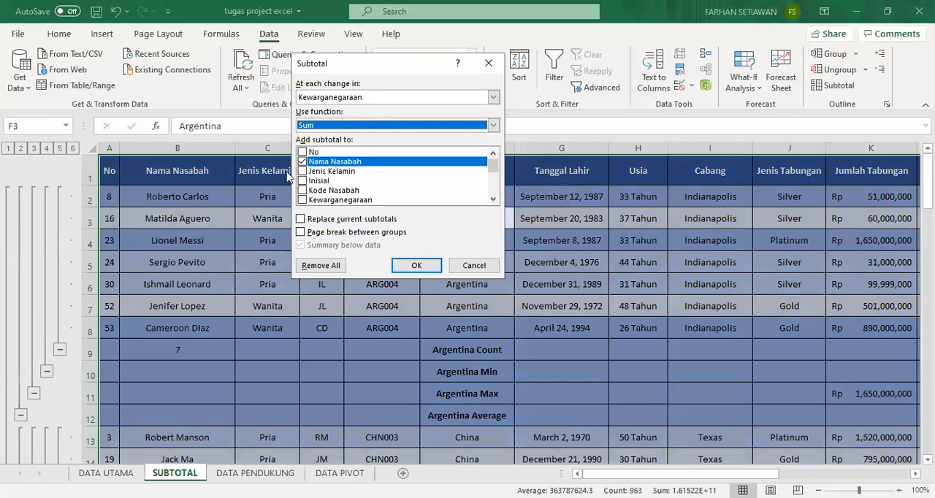
{"action": "left_click", "coordinate": [302, 162]}
{"action": "scroll", "coordinate": [358, 193], "scroll_direction": "down", "scroll_amount": 2}
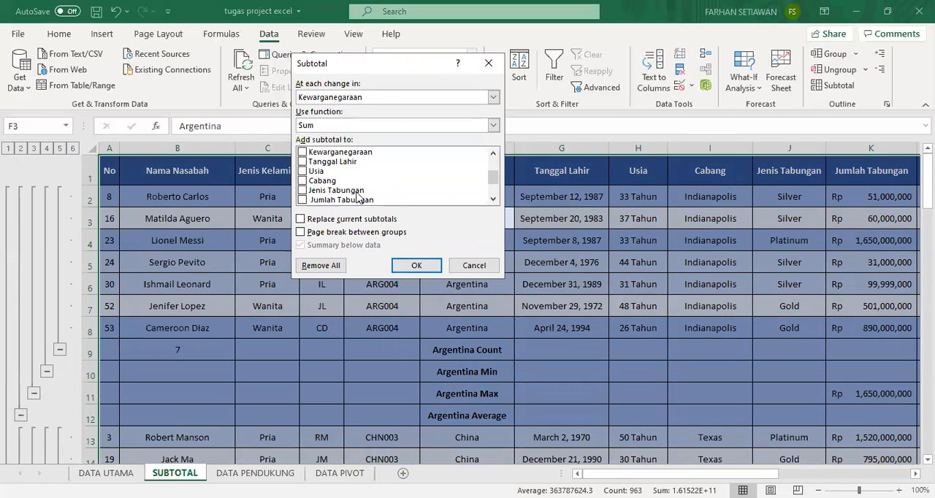
{"action": "left_click", "coordinate": [303, 199]}
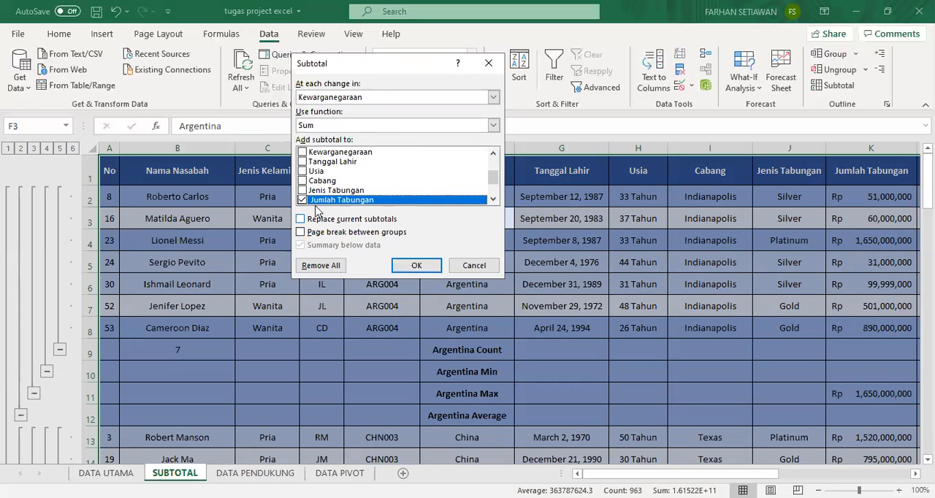
{"action": "left_click", "coordinate": [416, 268]}
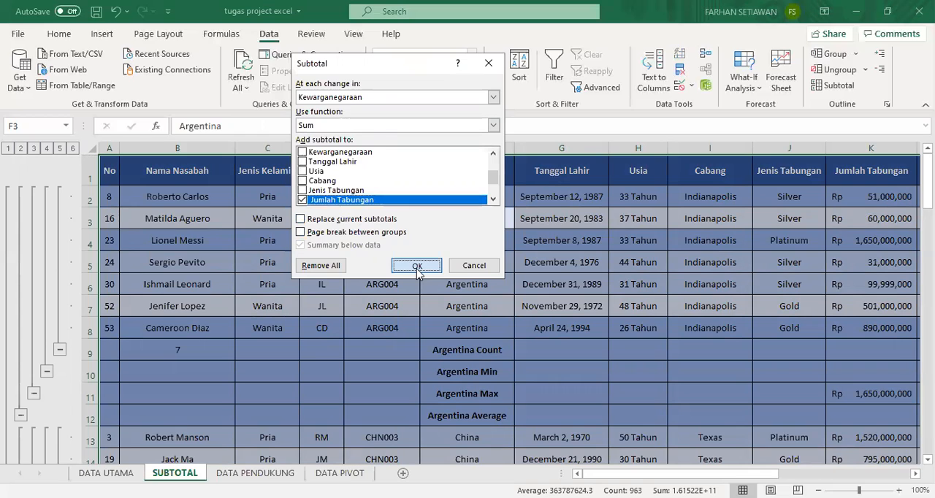
Inspect the Argentina Total row and the Grand Total row in the Jumlah Tabungan column.
{"action": "left_click_drag", "start_coordinate": [692, 473], "coordinate": [660, 474]}
{"action": "left_click", "coordinate": [375, 349]}
{"action": "left_click", "coordinate": [767, 348]}
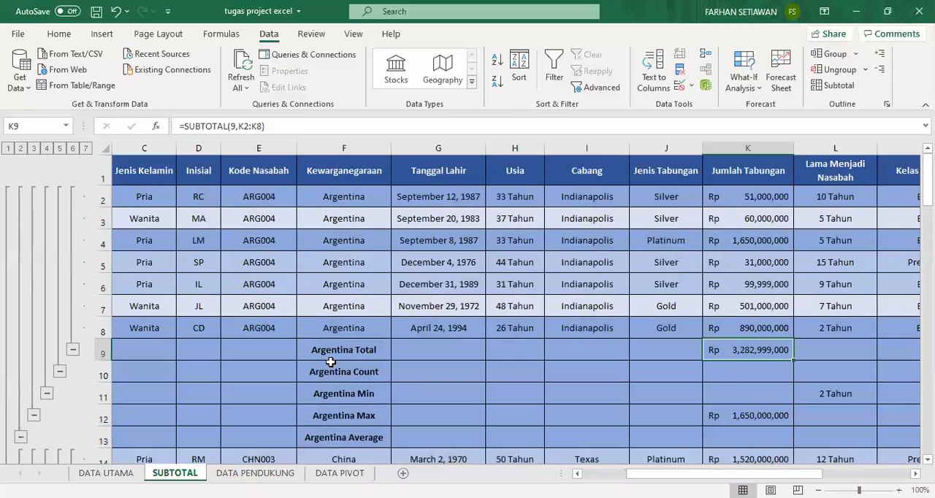
{"action": "left_click_drag", "start_coordinate": [681, 471], "coordinate": [659, 473]}
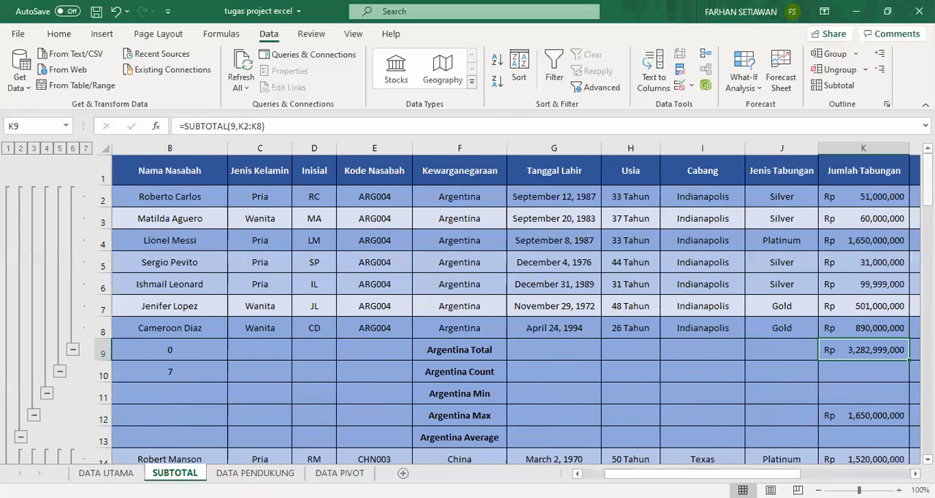
{"action": "left_click_drag", "start_coordinate": [928, 183], "coordinate": [928, 395]}
{"action": "left_click", "coordinate": [475, 386]}
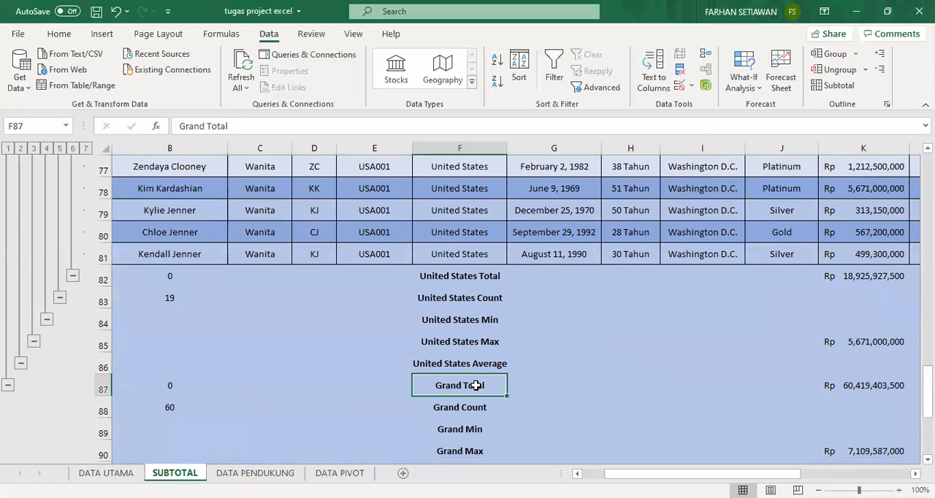
{"action": "left_click", "coordinate": [841, 385]}
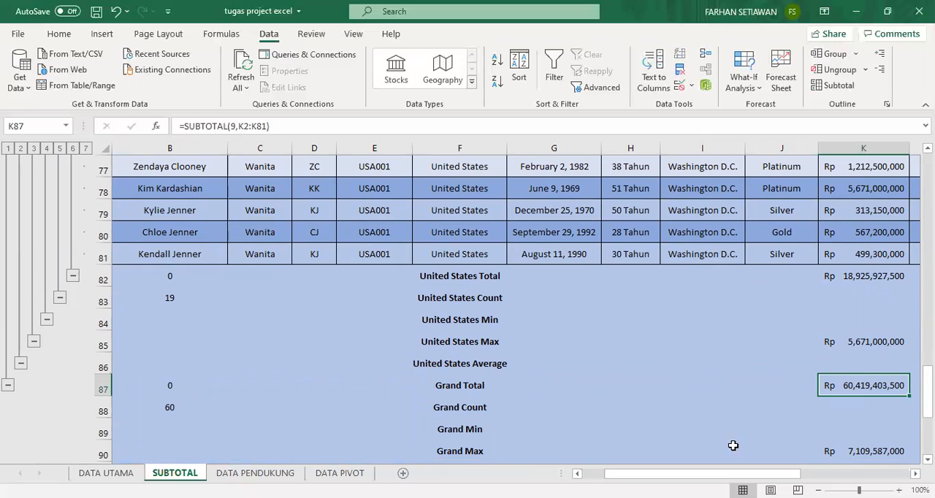
Move the SUBTOTAL sheet between the DATA PENDUKUNG and DATA PIVOT sheets.
{"action": "left_click_drag", "start_coordinate": [927, 394], "coordinate": [927, 168]}
{"action": "left_click", "coordinate": [636, 223]}
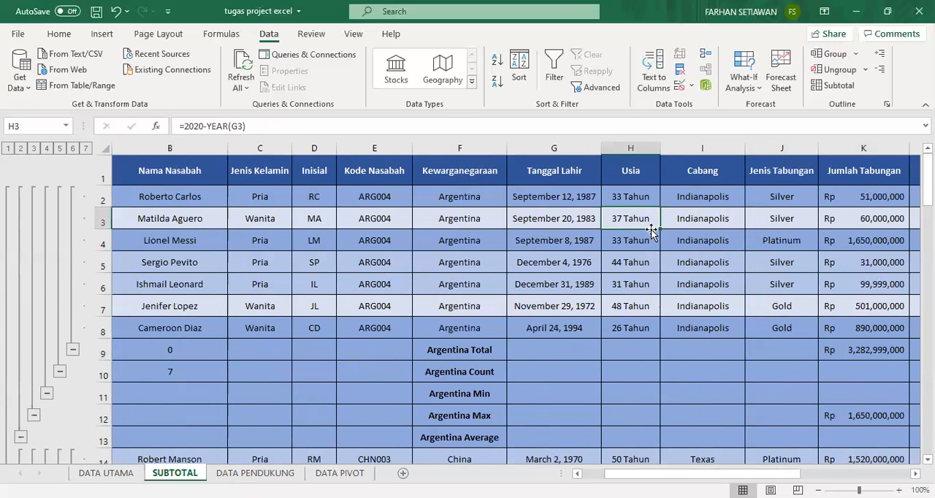
{"action": "left_click_drag", "start_coordinate": [205, 475], "coordinate": [306, 476]}
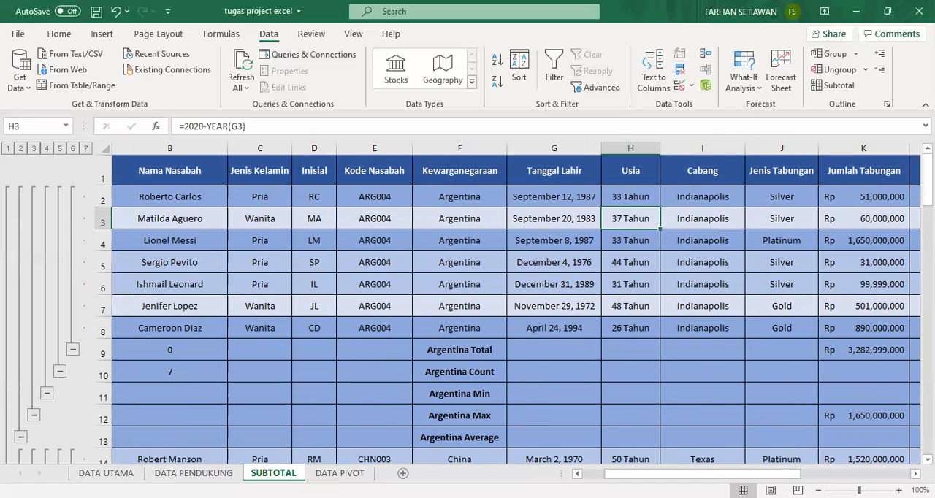
Open the DATA PIVOT sheet and read the pivot table and pivot chart tasks in the Word assignment.
{"action": "left_click", "coordinate": [340, 473]}
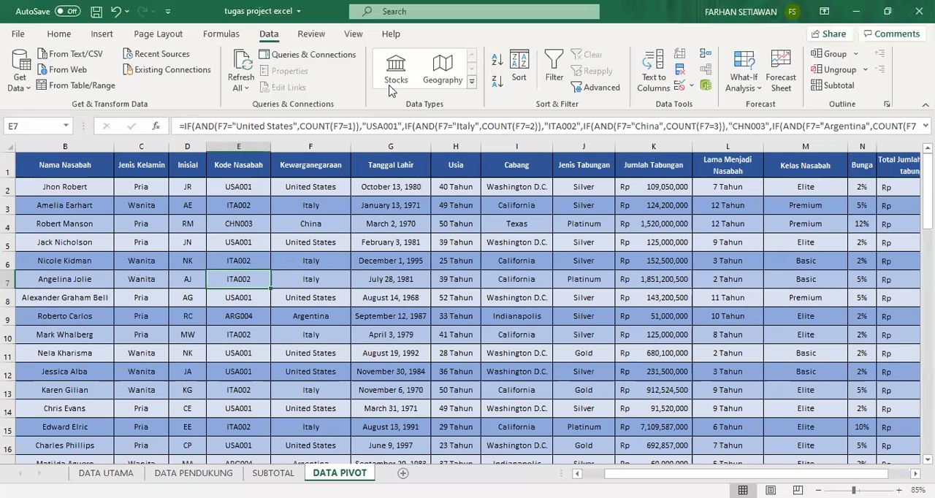
{"action": "key", "text": "alt+Tab"}
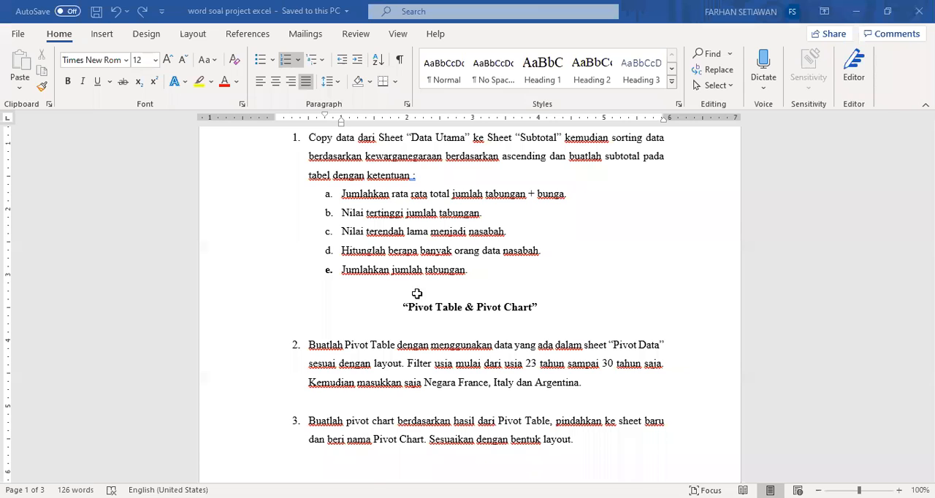
{"action": "key", "text": "alt+Tab"}
Create a PivotTable from the whole DATA PIVOT table, range $A$1:$O$61, on a new worksheet.
{"action": "left_click", "coordinate": [230, 258]}
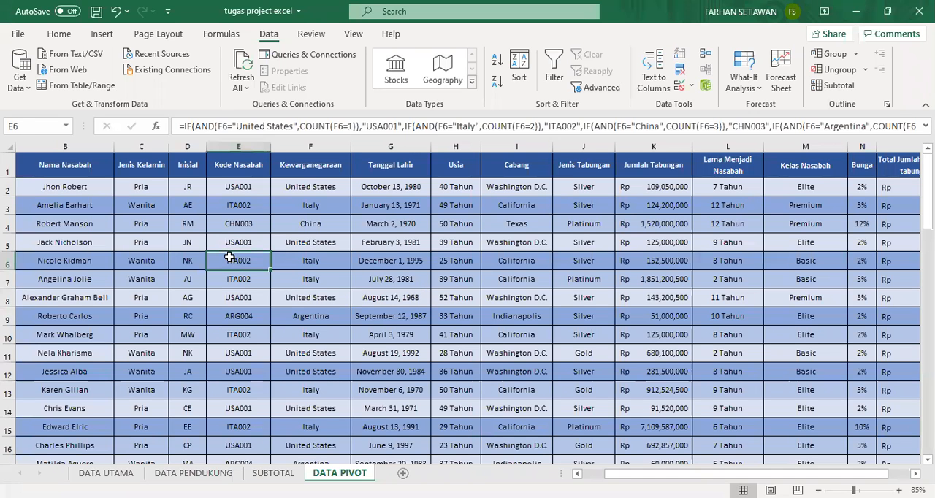
{"action": "key", "text": "ctrl+a"}
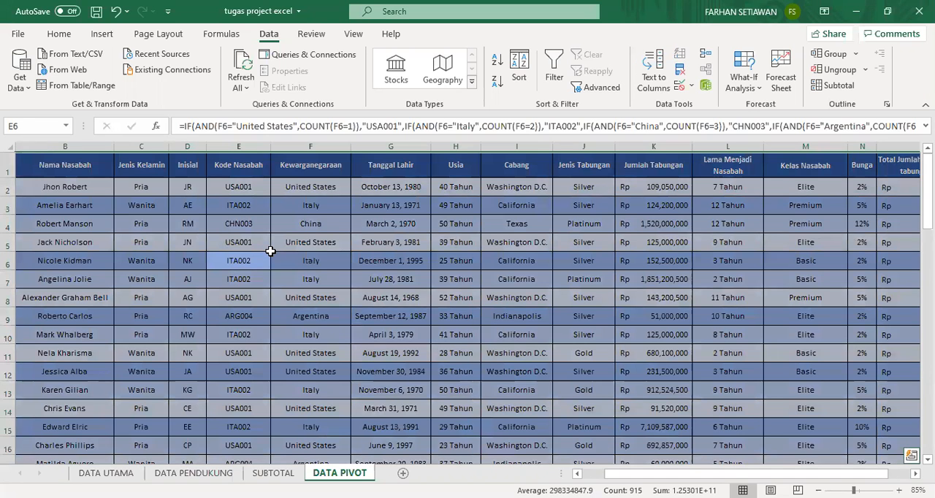
{"action": "scroll", "coordinate": [355, 273], "scroll_direction": "down", "scroll_amount": 12}
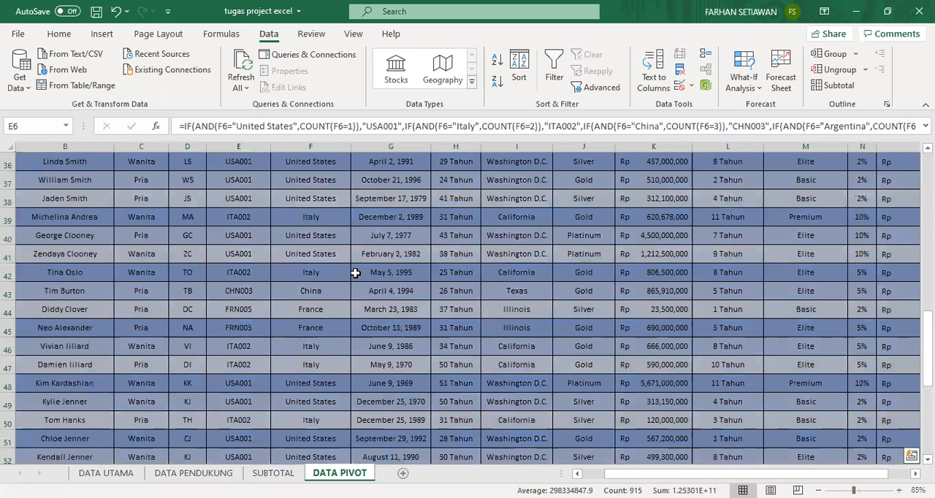
{"action": "scroll", "coordinate": [355, 273], "scroll_direction": "up", "scroll_amount": 12}
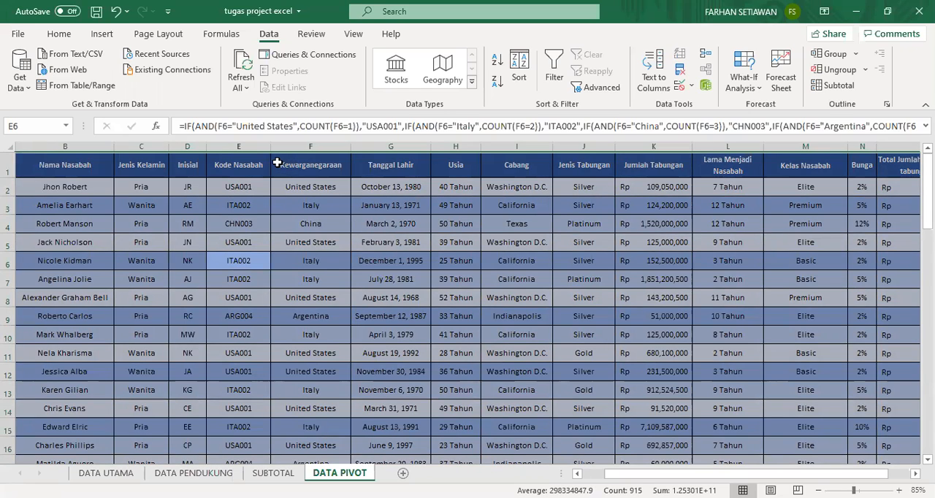
{"action": "left_click", "coordinate": [336, 229]}
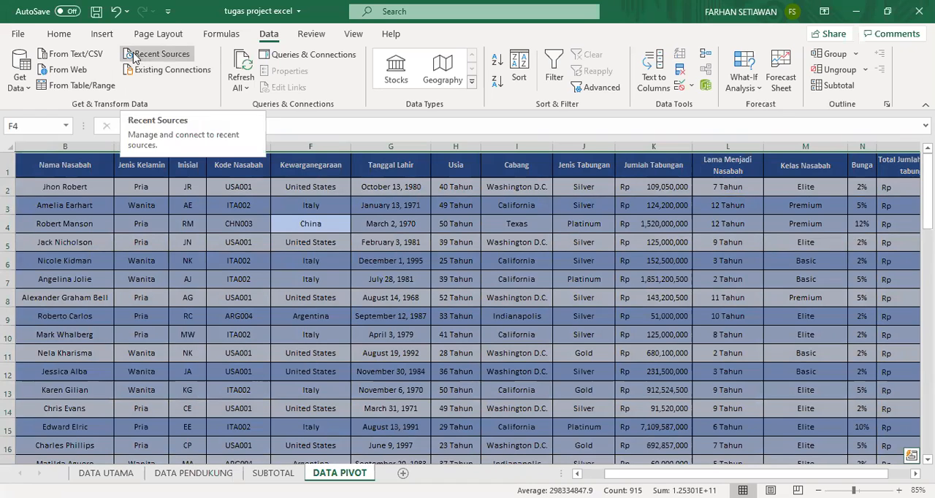
{"action": "left_click", "coordinate": [114, 37]}
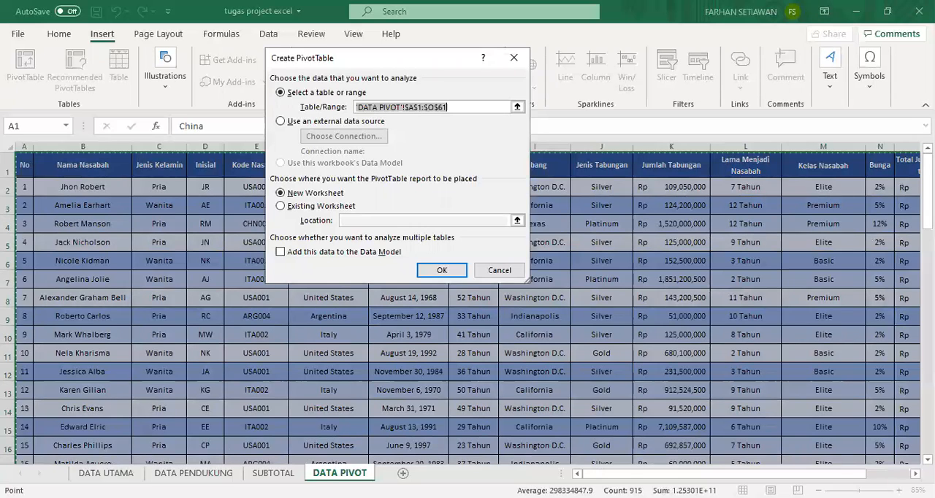
{"action": "left_click", "coordinate": [320, 195]}
{"action": "left_click", "coordinate": [300, 207]}
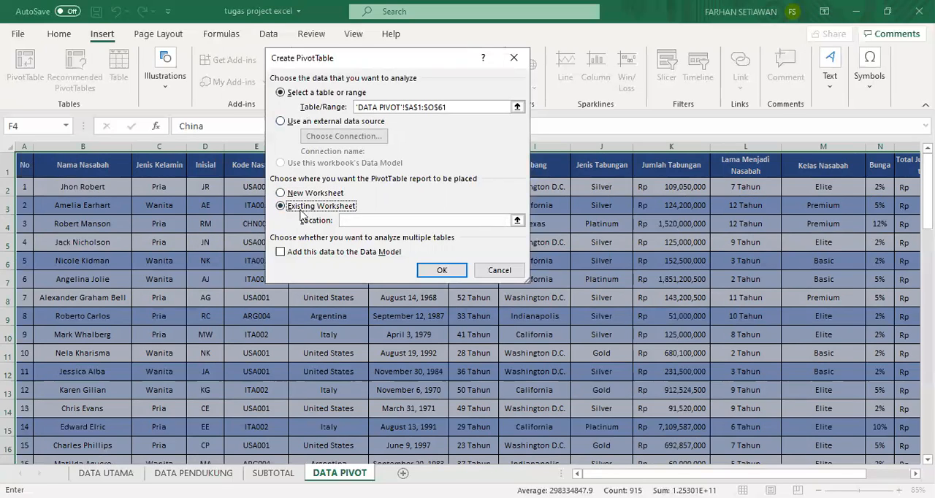
{"action": "left_click", "coordinate": [282, 193]}
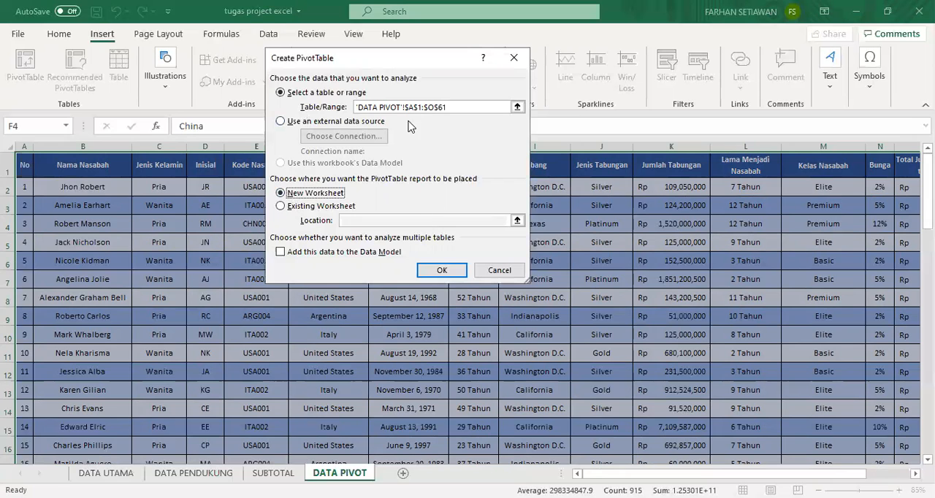
{"action": "left_click", "coordinate": [441, 271]}
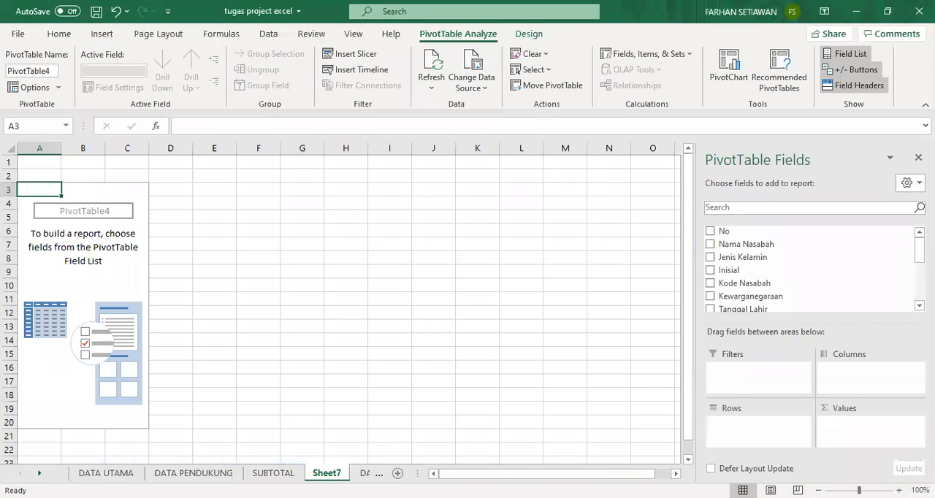
Rename the new PivotTable sheet as PIVOT TABLE and move it after the DATA PIVOT sheet.
{"action": "double_click", "coordinate": [336, 473]}
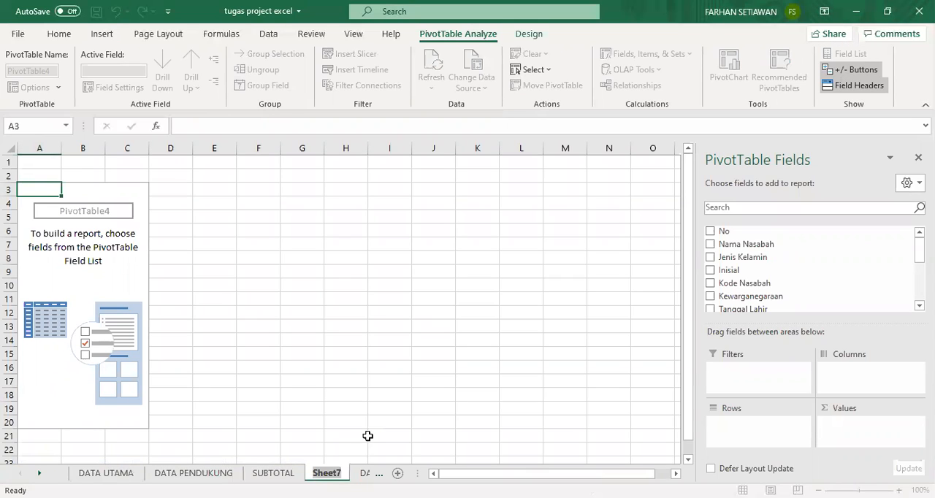
{"action": "type", "text": "PIVOT "}
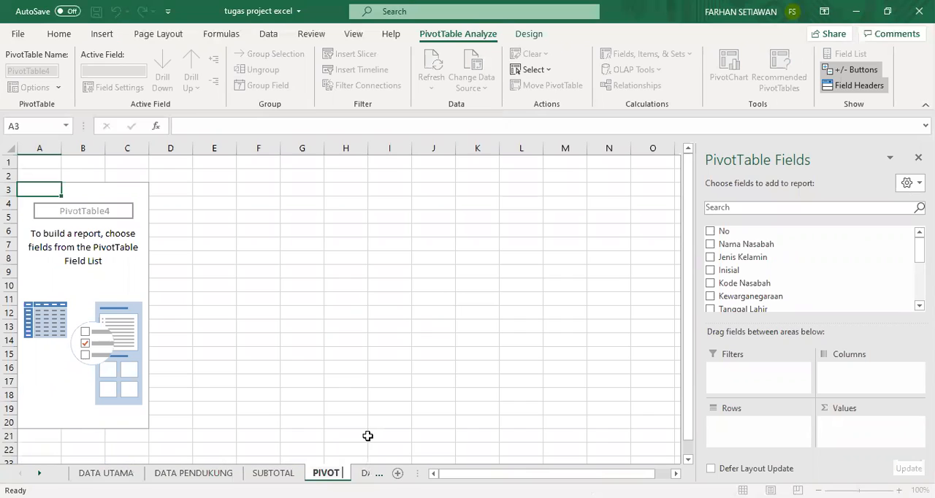
{"action": "type", "text": "TABLE"}
{"action": "key", "text": "Return"}
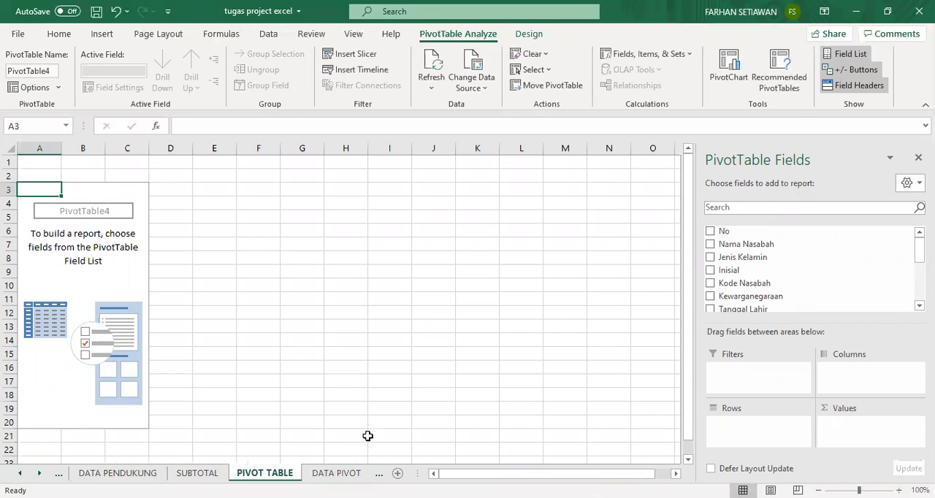
{"action": "mouse_move", "coordinate": [292, 474]}
{"action": "left_mouse_down"}
{"action": "mouse_move", "coordinate": [363, 475]}
{"action": "mouse_move", "coordinate": [337, 475]}
{"action": "left_mouse_up"}
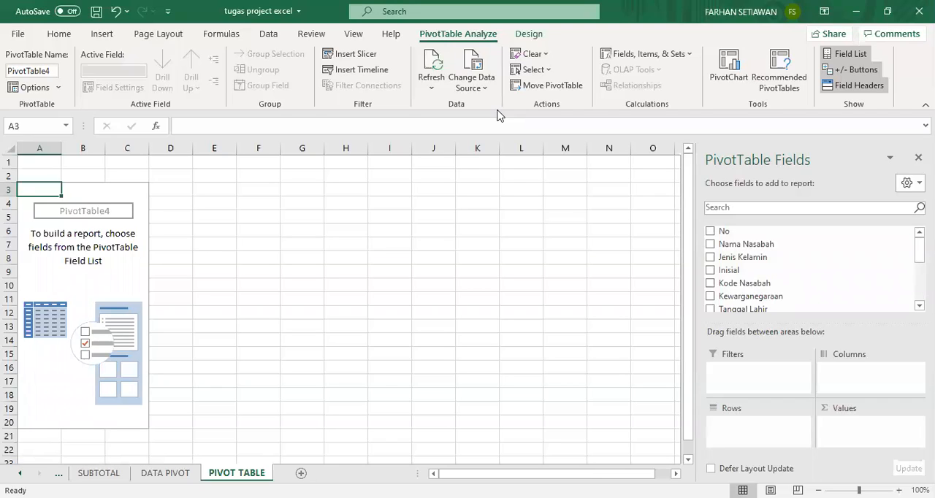
Switch to the Word assignment and examine the filter, row and value fields of its Pivot Table layout.
{"action": "key", "text": "alt+Tab"}
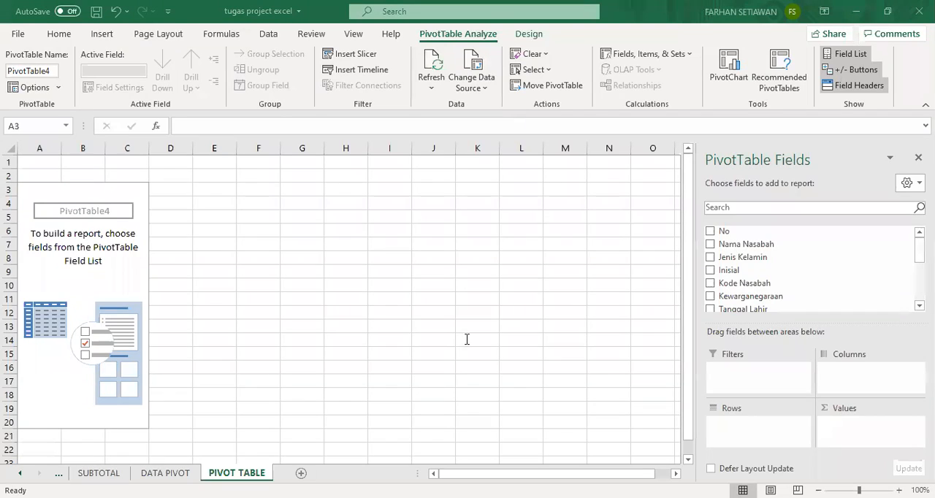
{"action": "scroll", "coordinate": [475, 323], "scroll_direction": "down", "scroll_amount": 15}
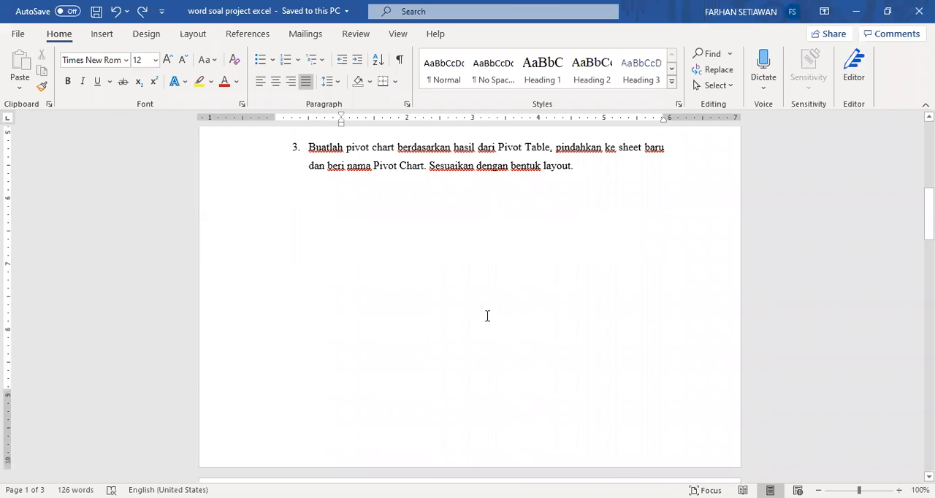
{"action": "scroll", "coordinate": [497, 310], "scroll_direction": "down", "scroll_amount": 7}
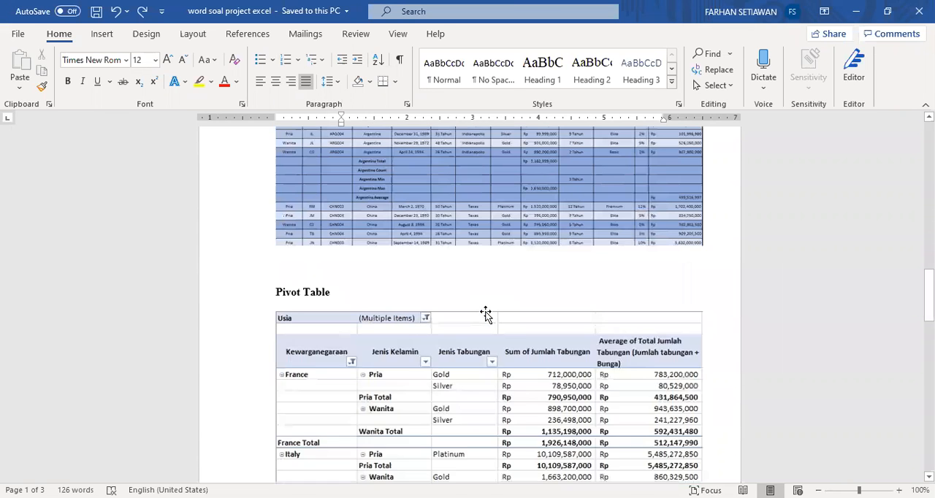
{"action": "scroll", "coordinate": [520, 302], "scroll_direction": "down", "scroll_amount": 2}
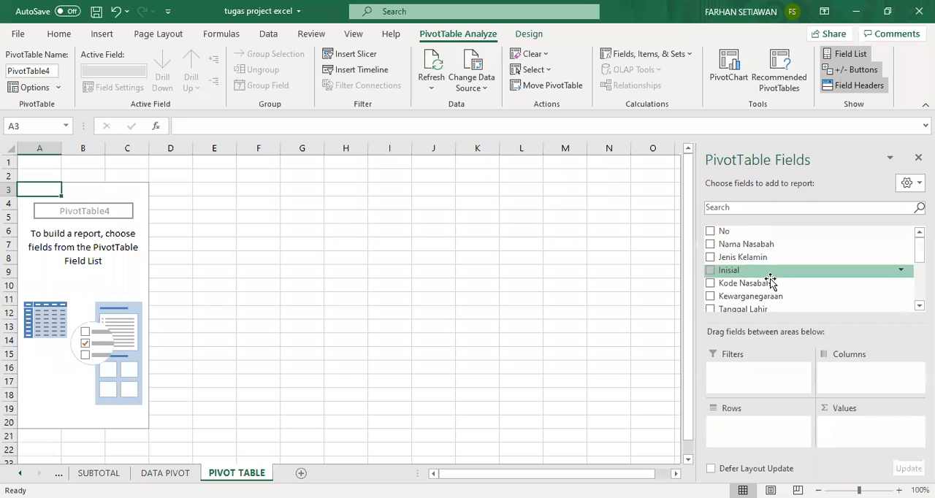
Switch back to Excel and add the Usia field to the PivotTable's report filter.
{"action": "scroll", "coordinate": [768, 278], "scroll_direction": "down", "scroll_amount": 3}
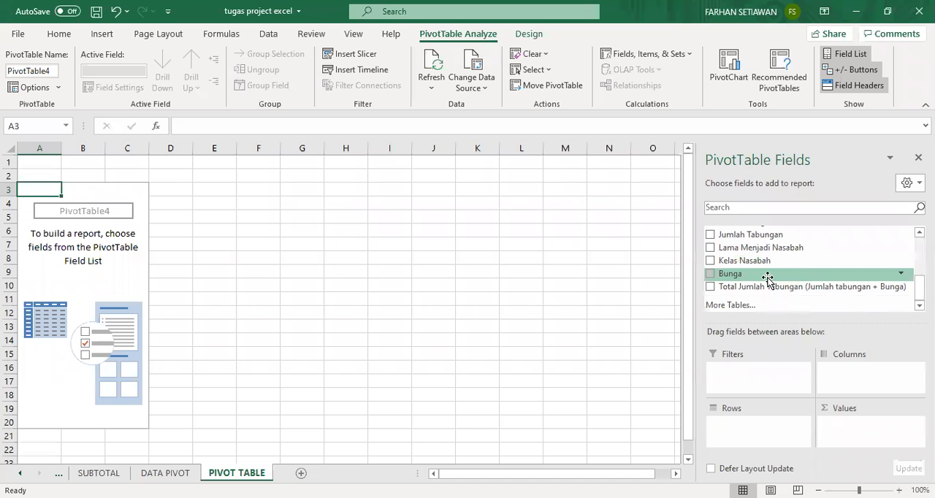
{"action": "scroll", "coordinate": [766, 271], "scroll_direction": "up", "scroll_amount": 1}
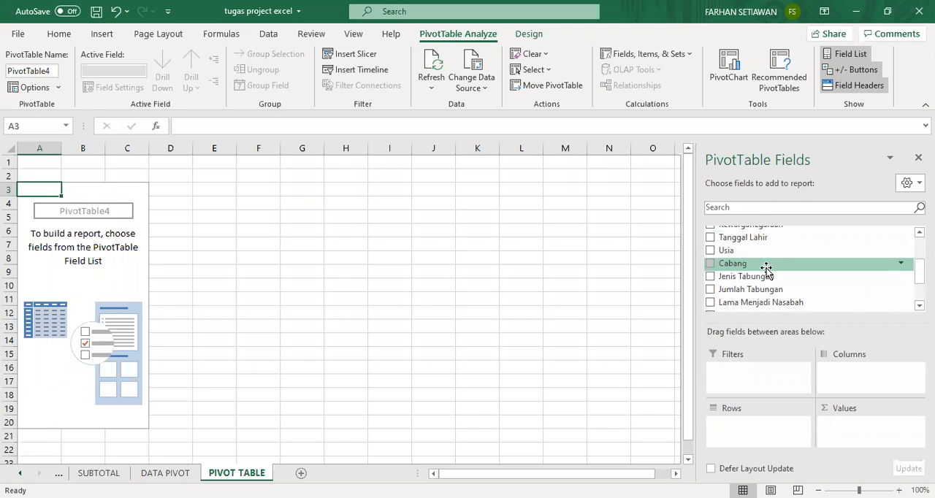
{"action": "left_click_drag", "start_coordinate": [766, 251], "coordinate": [764, 369]}
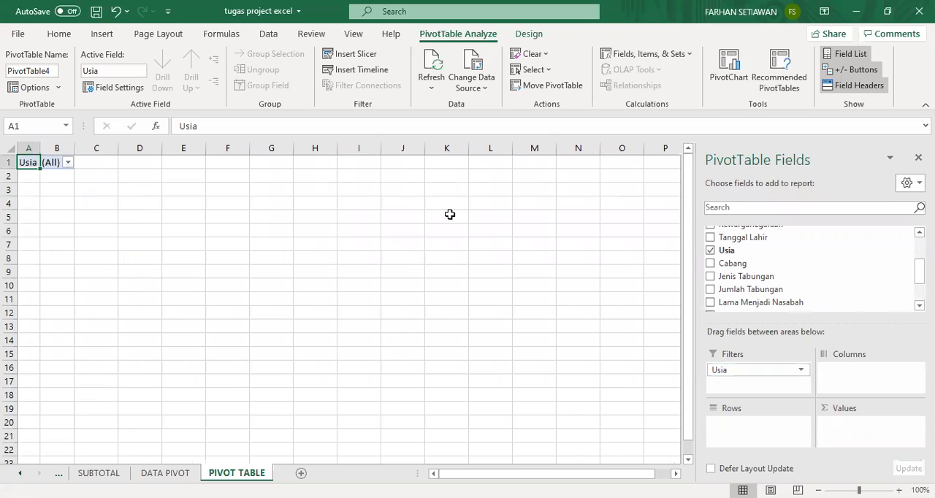
Filter Usia with multiple selection to only 23, 24, 25, 26, 28, 29 and 30 Tahun.
{"action": "left_click", "coordinate": [66, 163]}
{"action": "left_click", "coordinate": [9, 314]}
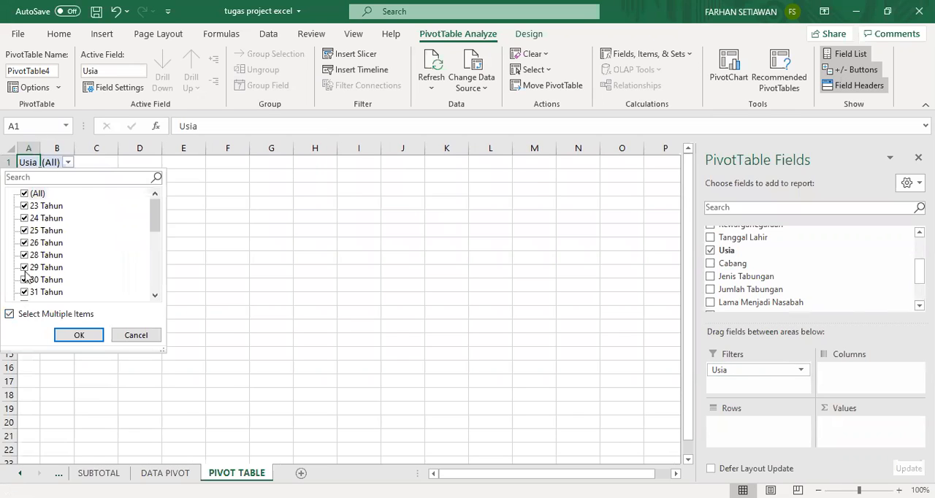
{"action": "left_click", "coordinate": [24, 193]}
{"action": "left_click", "coordinate": [24, 206]}
{"action": "left_click", "coordinate": [25, 218]}
{"action": "left_click", "coordinate": [24, 231]}
{"action": "left_click", "coordinate": [24, 242]}
{"action": "left_click", "coordinate": [24, 255]}
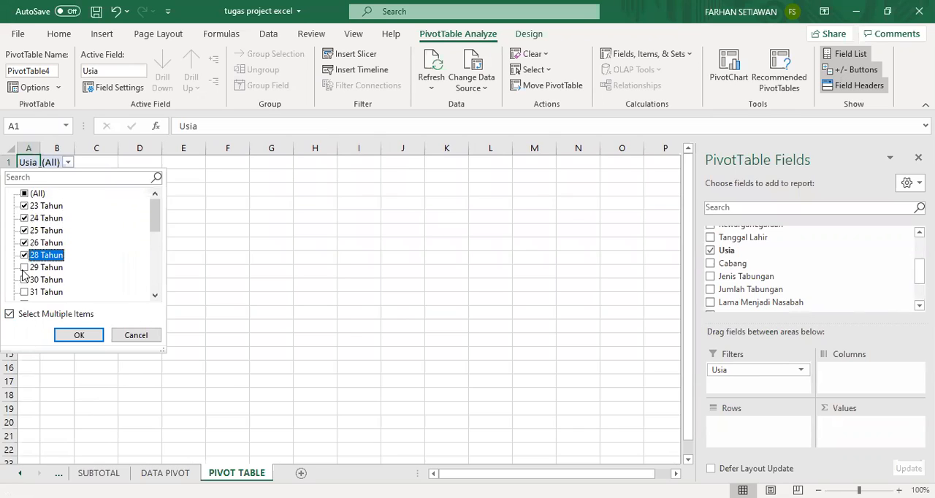
{"action": "left_click", "coordinate": [24, 267]}
{"action": "left_click", "coordinate": [24, 279]}
{"action": "left_click", "coordinate": [77, 335]}
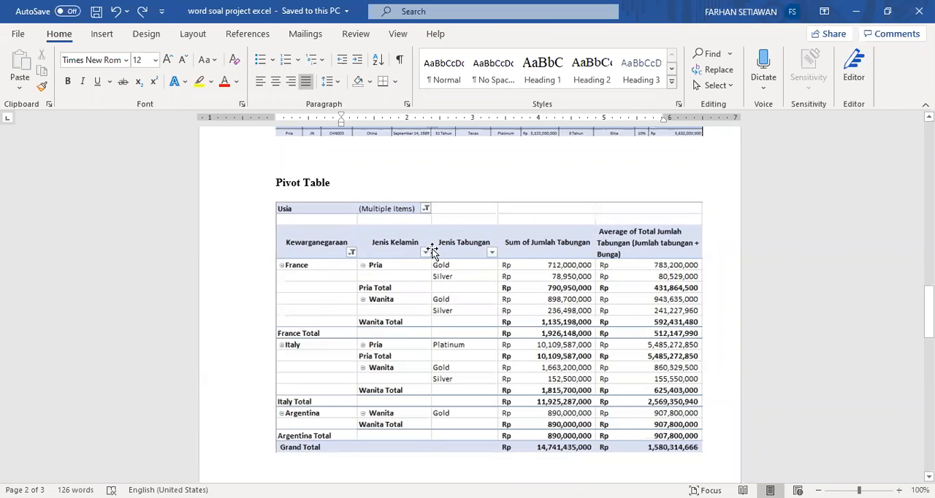
Add Kewarganegaraan, Jenis Kelamin and Jenis Tabungan, in that order, as row fields of the PivotTable, following the Word layout.
{"action": "left_click", "coordinate": [467, 142]}
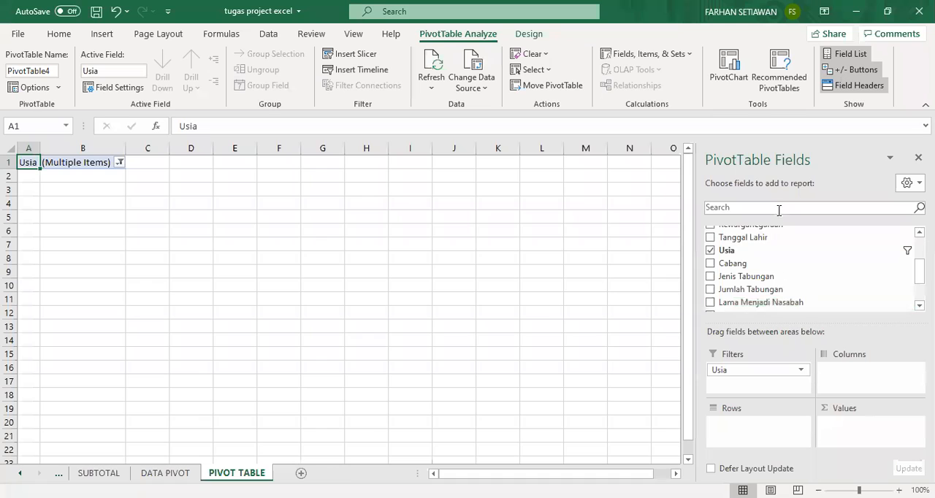
{"action": "left_click", "coordinate": [778, 209]}
{"action": "type", "text": "KEWA"}
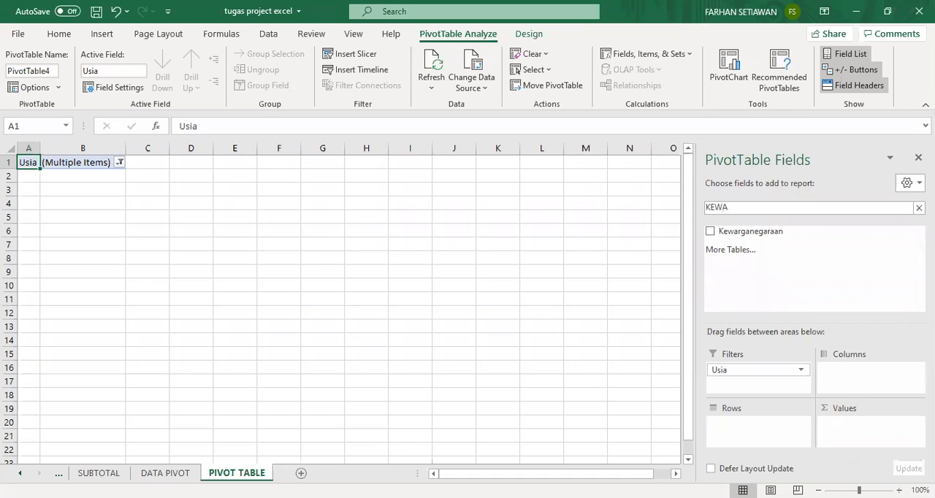
{"action": "left_click_drag", "start_coordinate": [758, 233], "coordinate": [770, 438]}
{"action": "key", "text": "BackSpace"}
{"action": "key", "text": "BackSpace"}
{"action": "key", "text": "BackSpace"}
{"action": "type", "text": "JEN"}
{"action": "left_click_drag", "start_coordinate": [759, 232], "coordinate": [767, 440]}
{"action": "left_click_drag", "start_coordinate": [751, 246], "coordinate": [765, 445]}
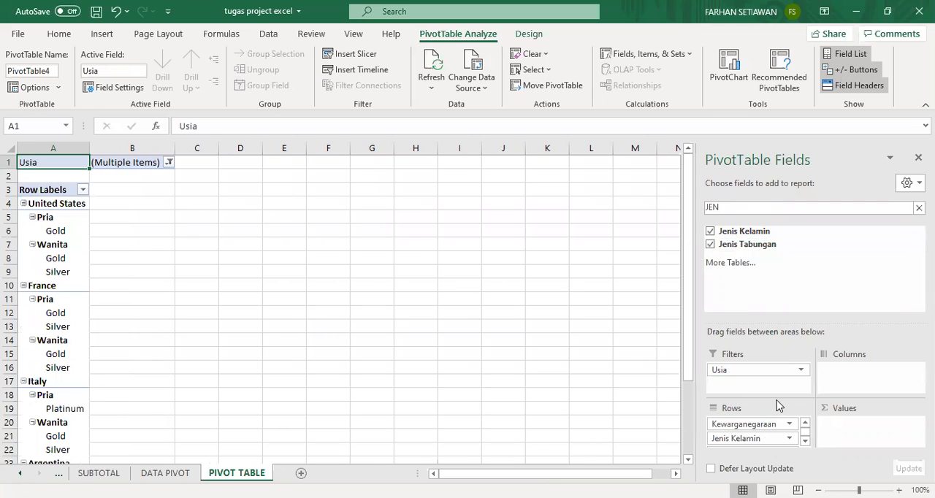
{"action": "left_click", "coordinate": [789, 424]}
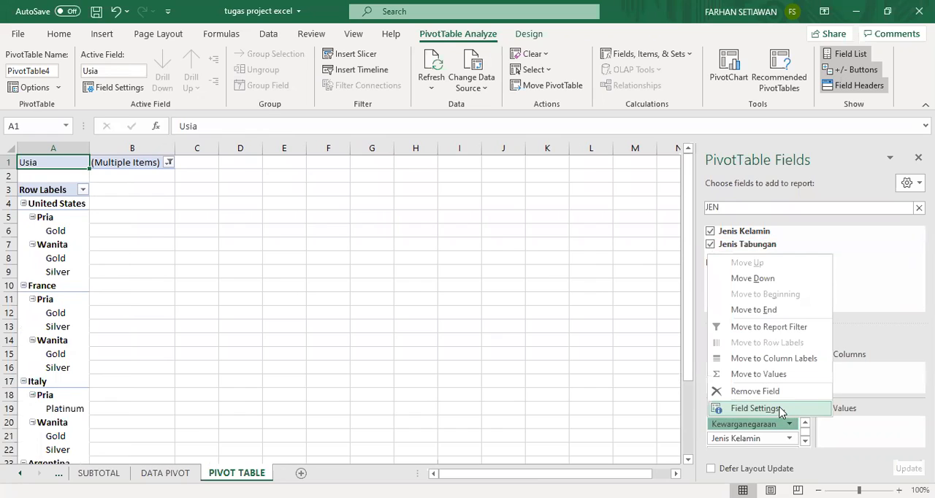
{"action": "left_click", "coordinate": [764, 409]}
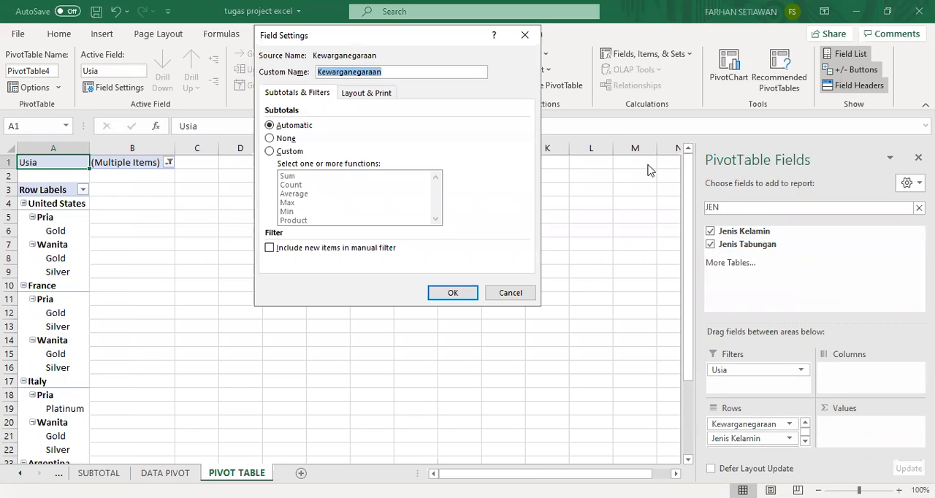
{"action": "left_click", "coordinate": [529, 300]}
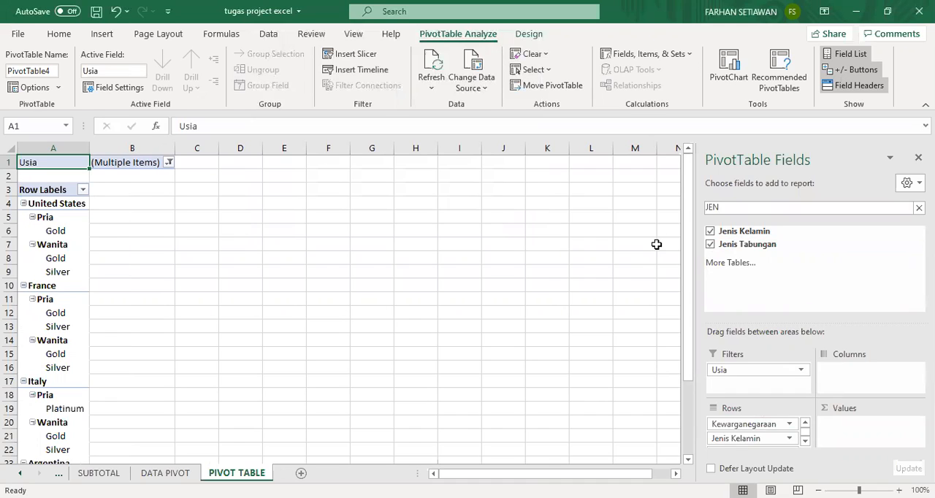
Check the Word assignment for which countries the pivot table must include, and return to the Excel workbook.
{"action": "key", "text": "alt+Tab"}
{"action": "scroll", "coordinate": [484, 299], "scroll_direction": "up", "scroll_amount": 6}
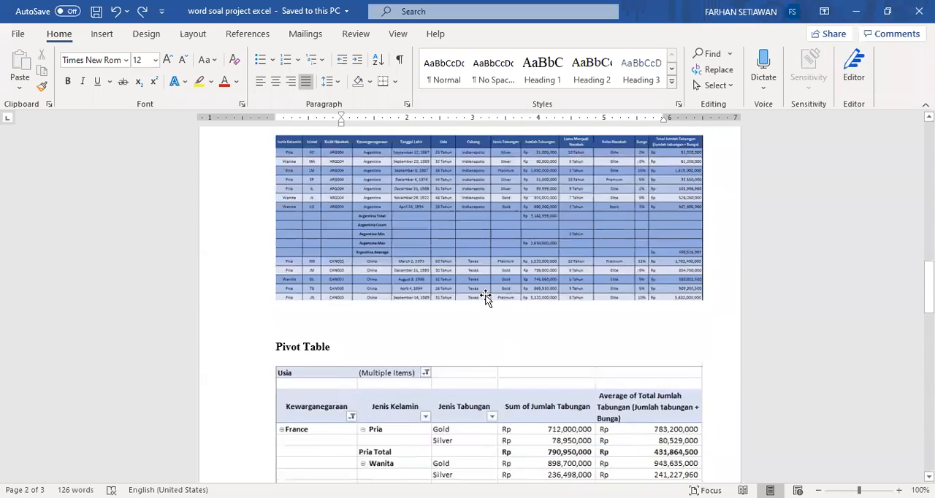
{"action": "scroll", "coordinate": [484, 296], "scroll_direction": "up", "scroll_amount": 10}
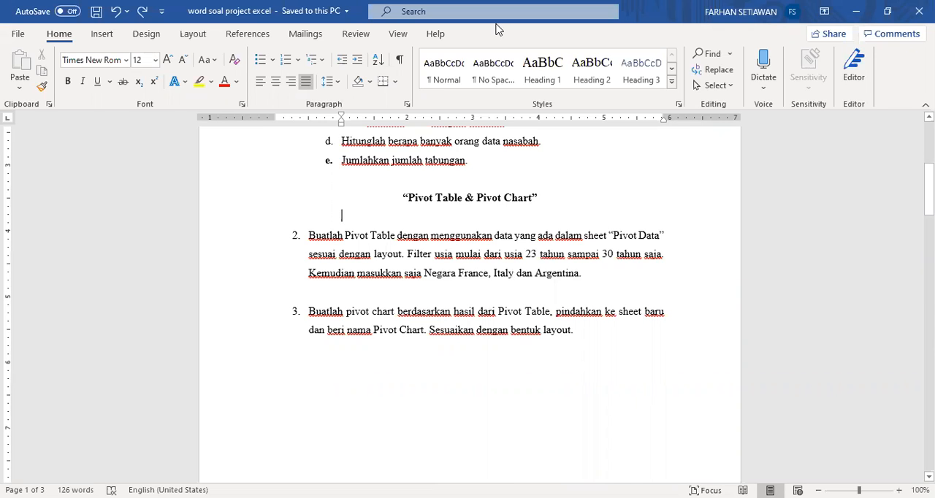
{"action": "key", "text": "alt+Tab"}
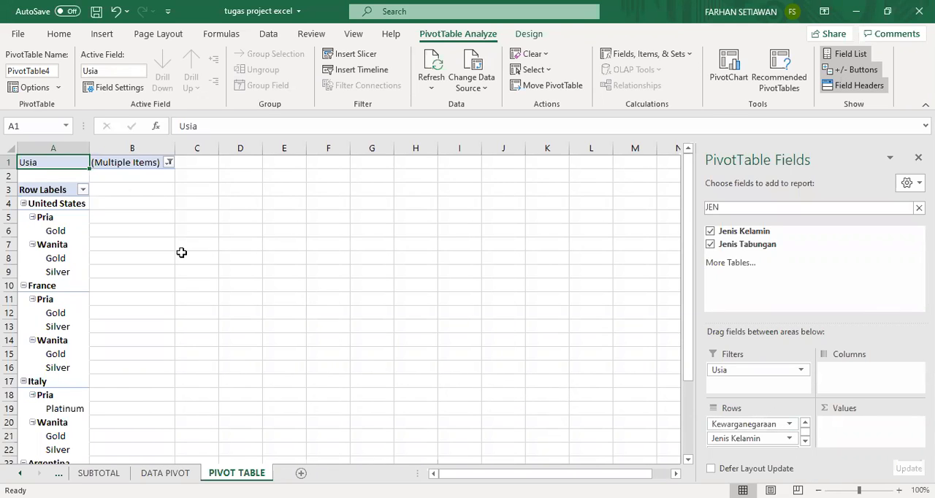
Filter the PivotTable's Kewarganegaraan field to only France, Italy and Argentina.
{"action": "left_click_drag", "start_coordinate": [765, 428], "coordinate": [770, 427]}
{"action": "left_click", "coordinate": [919, 208]}
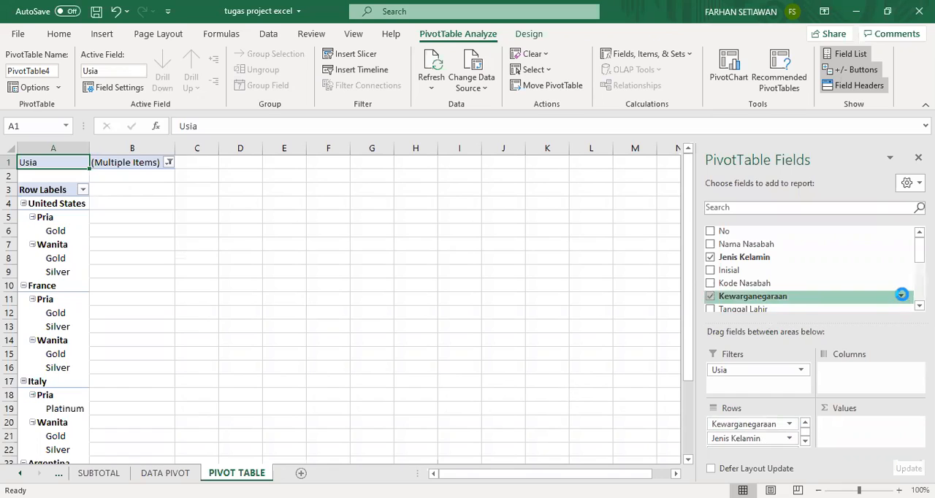
{"action": "left_click", "coordinate": [901, 294]}
{"action": "left_click", "coordinate": [566, 160]}
{"action": "left_click", "coordinate": [562, 183]}
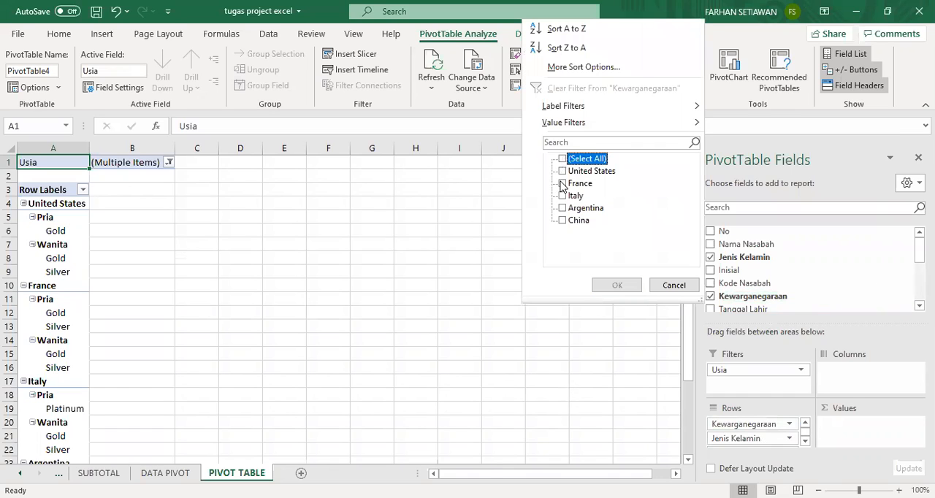
{"action": "left_click", "coordinate": [562, 196]}
{"action": "left_click", "coordinate": [562, 208]}
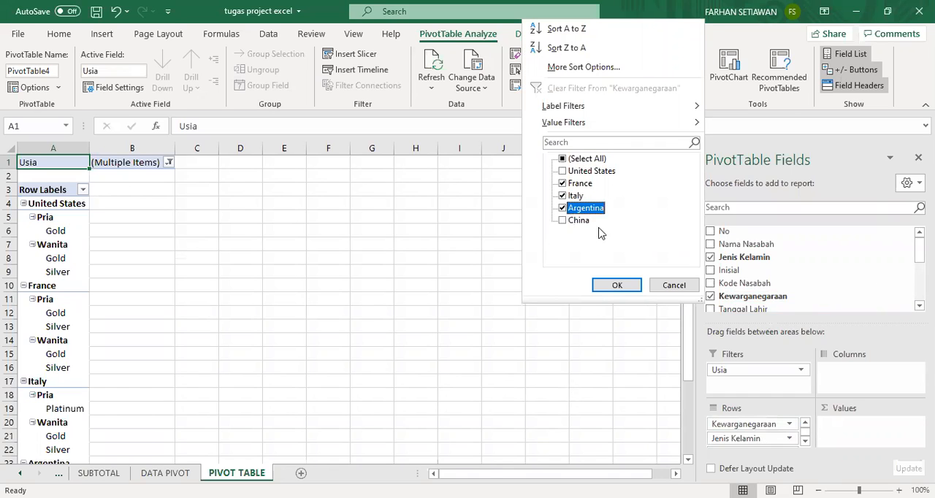
{"action": "left_click", "coordinate": [616, 285]}
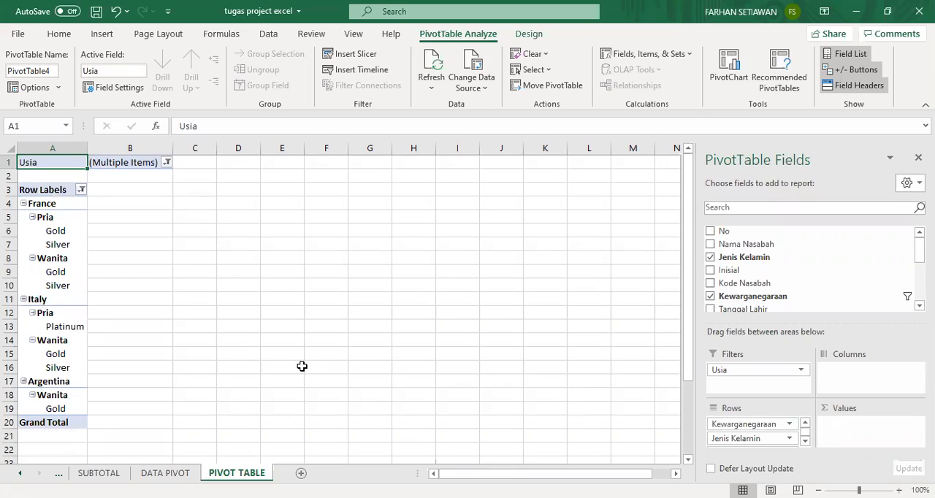
Check the pivot table layout in the Word assignment for the required value fields, and return to the Excel workbook.
{"action": "scroll", "coordinate": [770, 442], "scroll_direction": "down", "scroll_amount": 5}
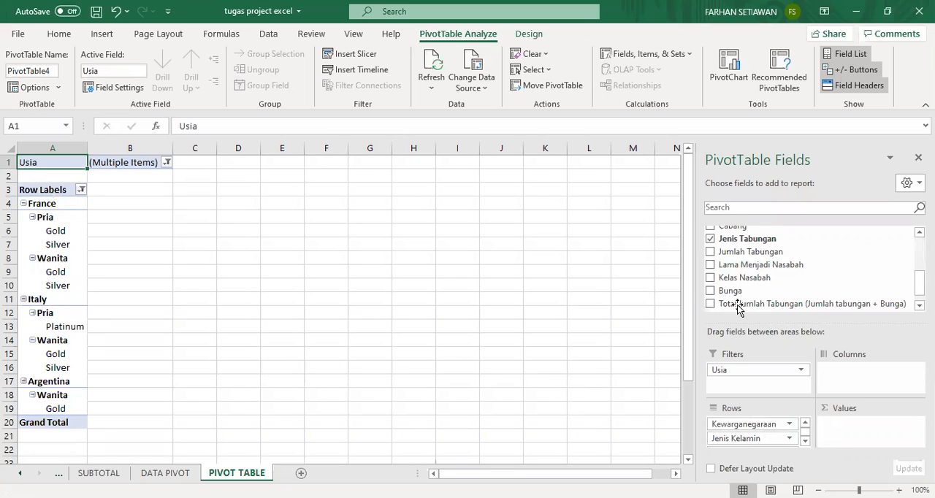
{"action": "left_click", "coordinate": [586, 63]}
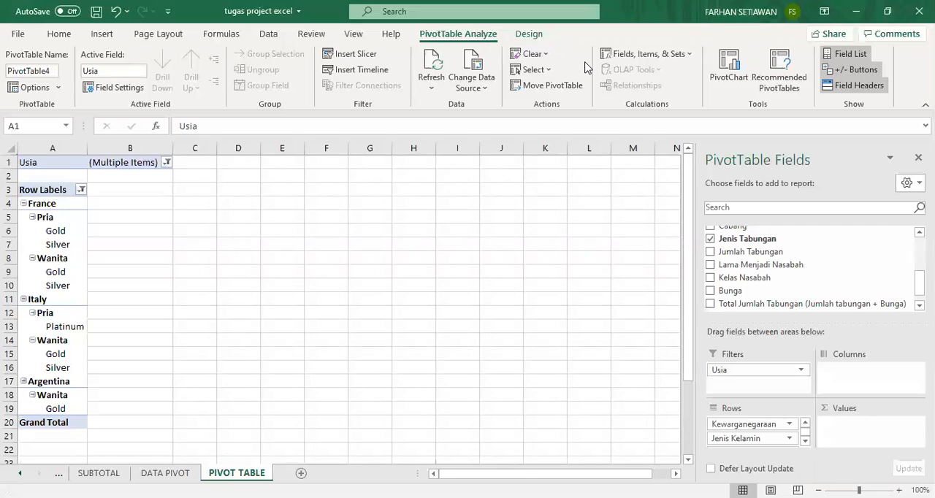
{"action": "key", "text": "alt+Tab"}
{"action": "scroll", "coordinate": [467, 273], "scroll_direction": "down", "scroll_amount": 10}
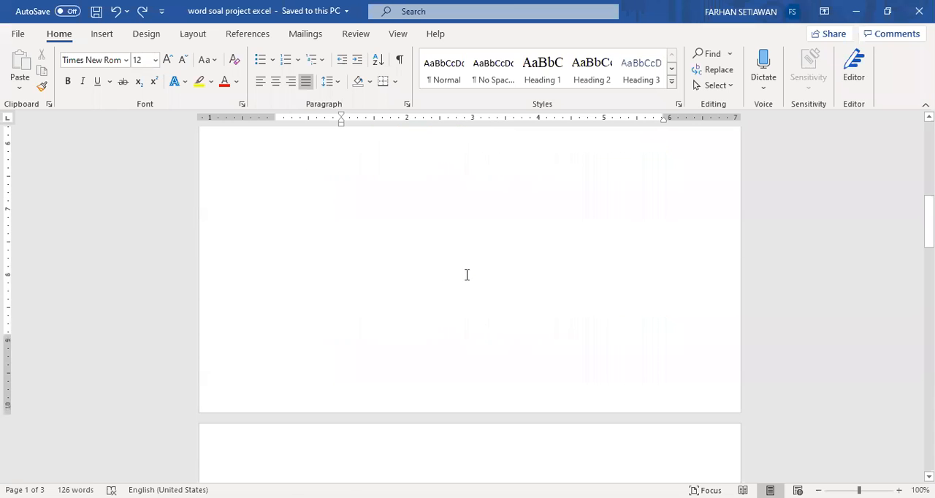
{"action": "scroll", "coordinate": [466, 272], "scroll_direction": "down", "scroll_amount": 8}
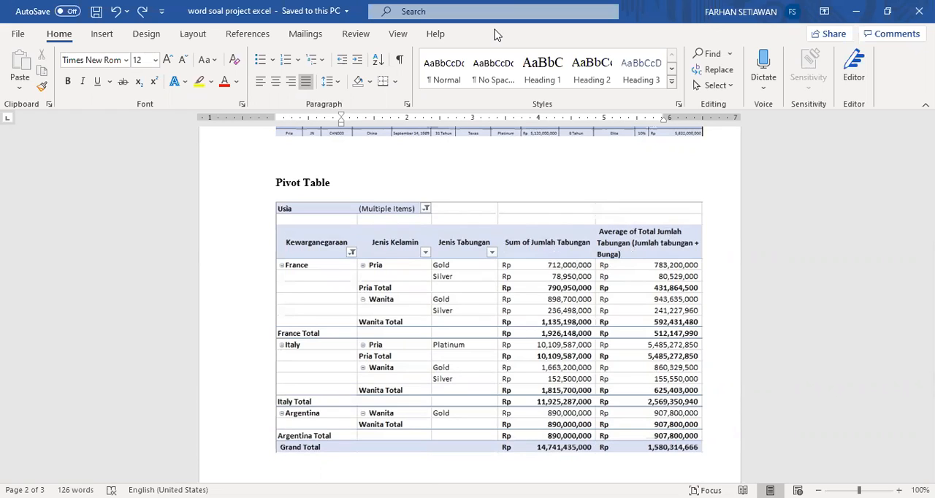
{"action": "key", "text": "alt+Tab"}
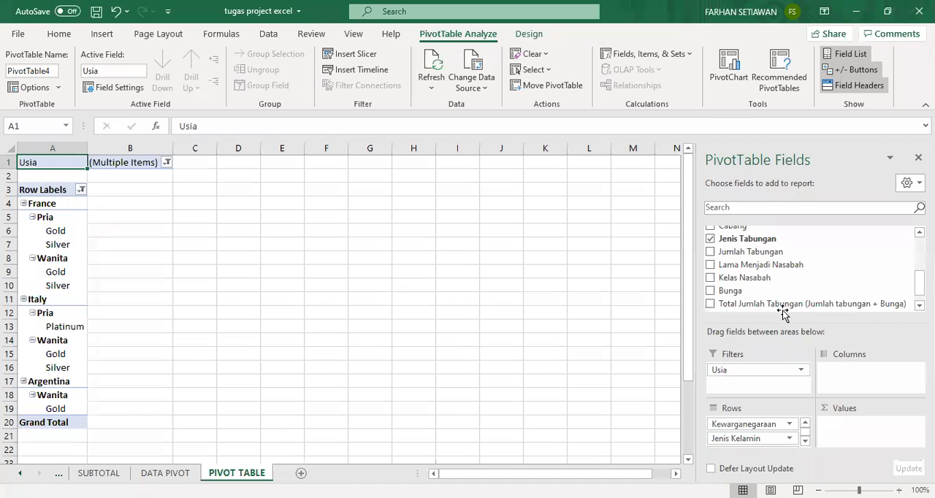
Add Jumlah Tabungan as a value field of the PivotTable and check in its value settings that it is summarized by Sum.
{"action": "left_click_drag", "start_coordinate": [792, 251], "coordinate": [855, 428]}
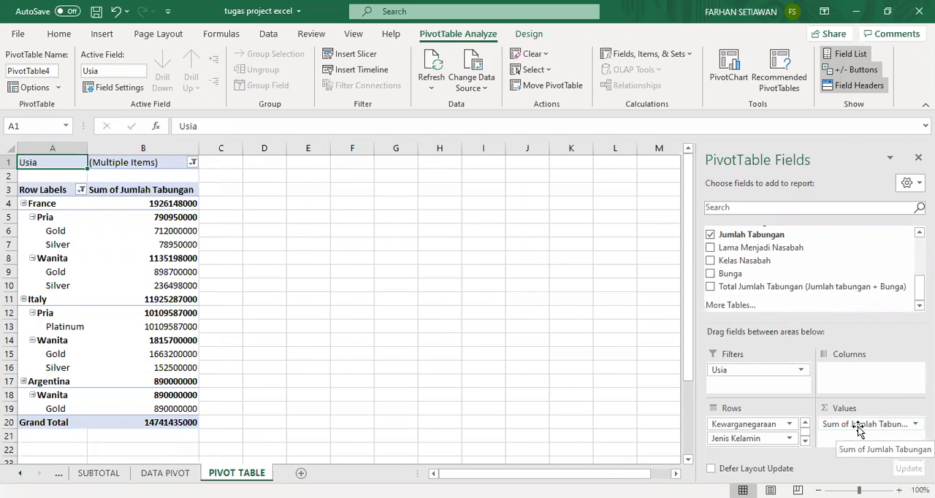
{"action": "left_click", "coordinate": [859, 425]}
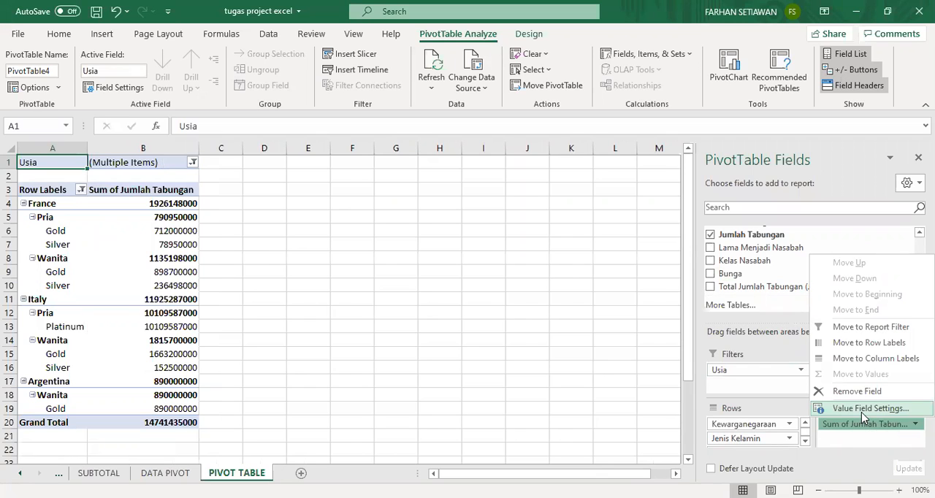
{"action": "left_click", "coordinate": [861, 410]}
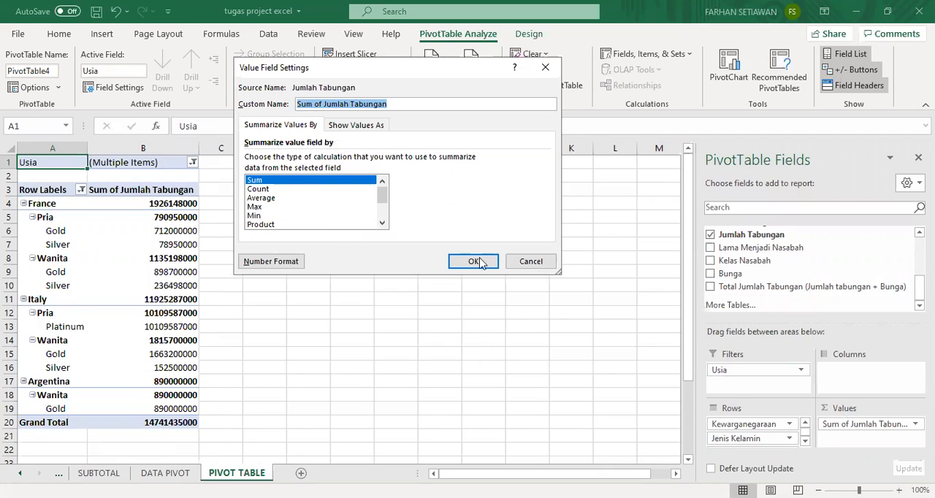
{"action": "left_click", "coordinate": [513, 268]}
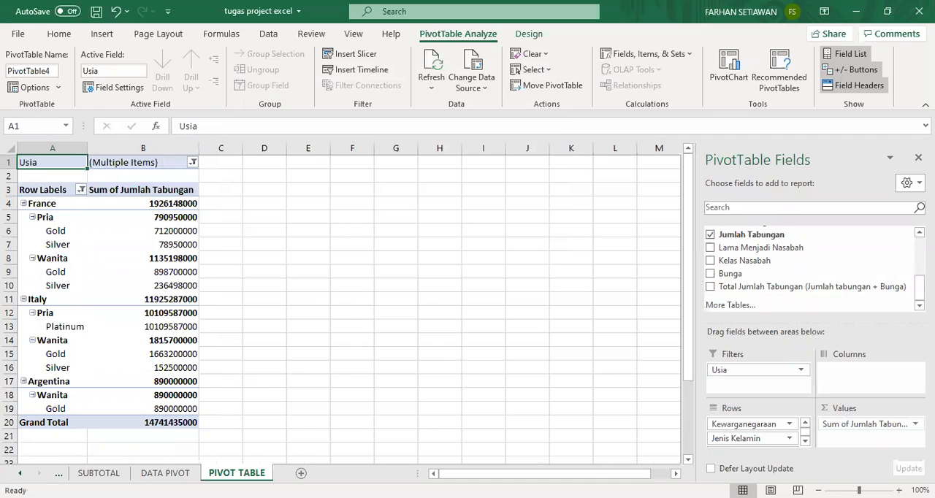
{"action": "left_click", "coordinate": [903, 425]}
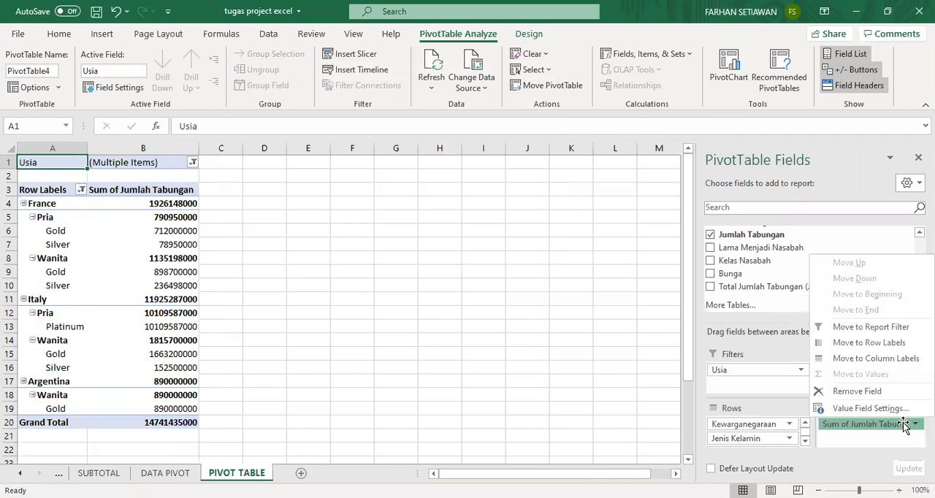
{"action": "left_click", "coordinate": [876, 411]}
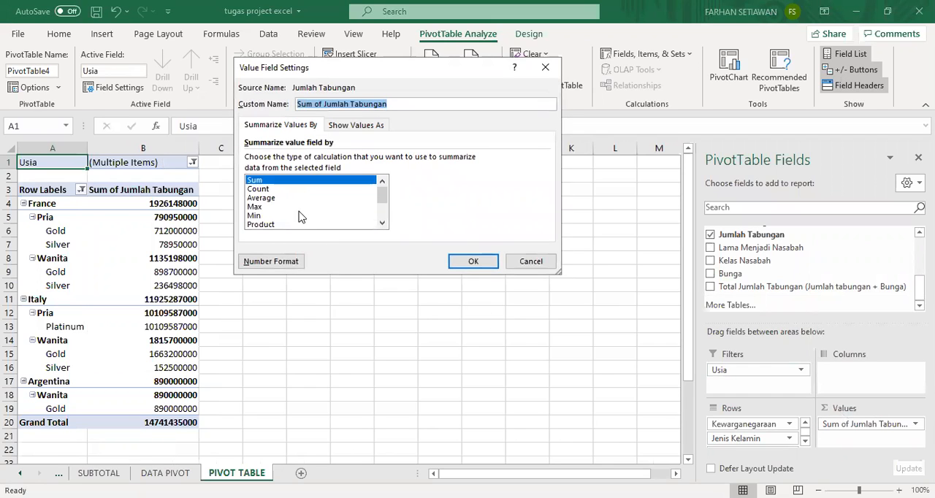
{"action": "left_click", "coordinate": [531, 261]}
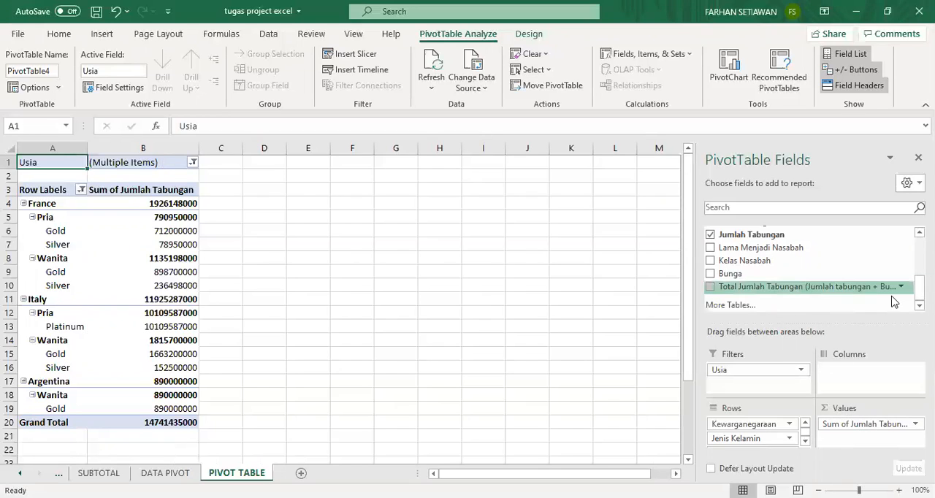
Add Total Jumlah Tabungan (Jumlah tabungan + Bunga) as a second value field and summarize it by Average.
{"action": "left_click_drag", "start_coordinate": [778, 291], "coordinate": [862, 441]}
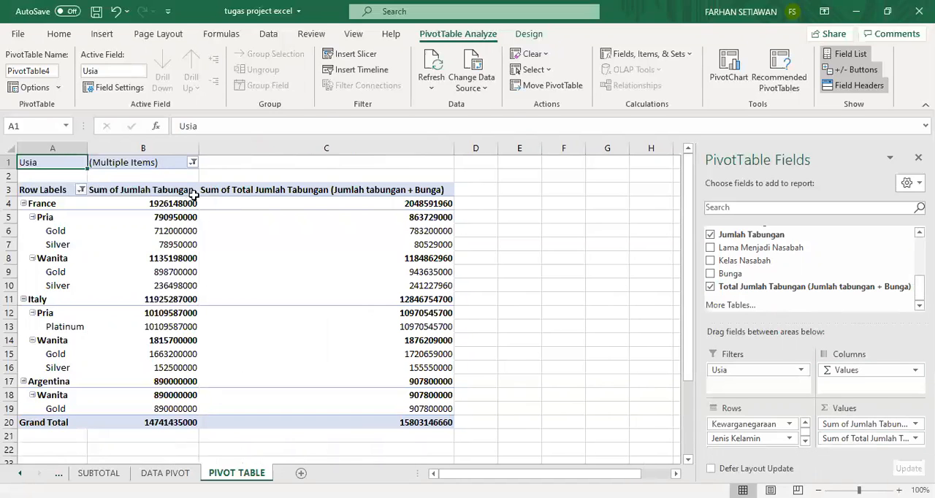
{"action": "left_click", "coordinate": [869, 439]}
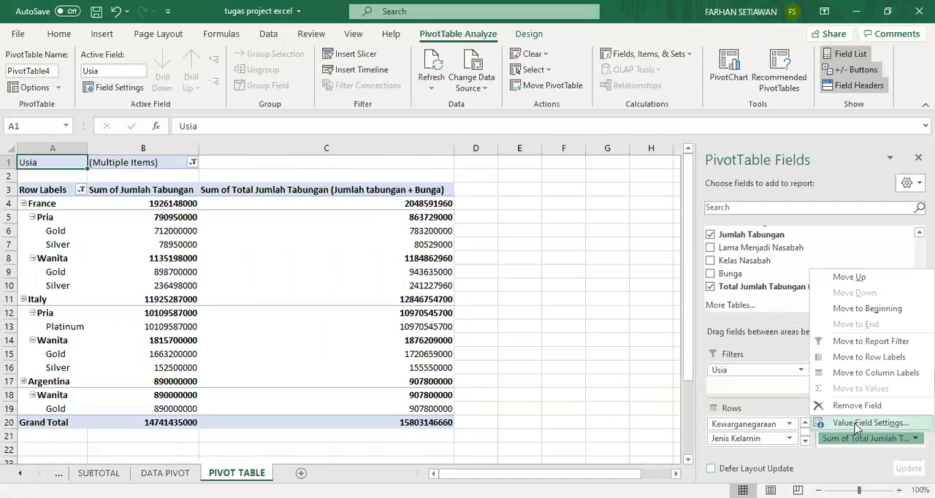
{"action": "left_click", "coordinate": [840, 423]}
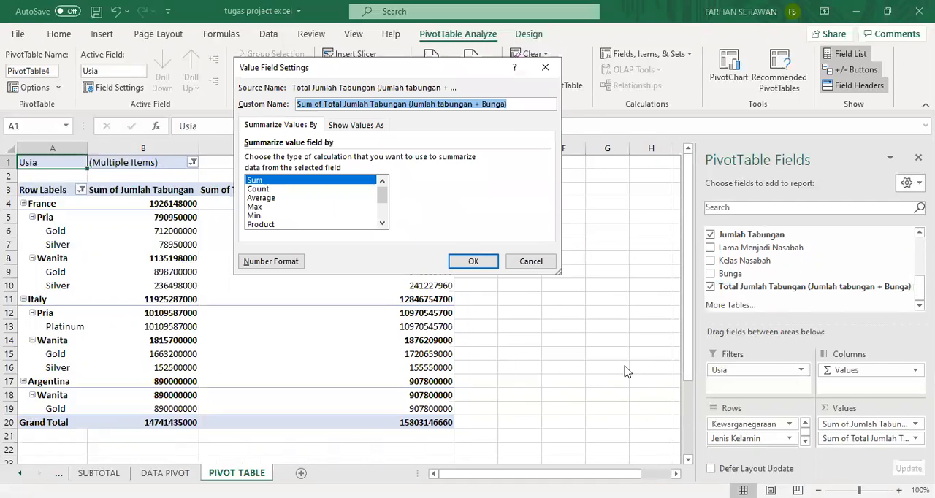
{"action": "left_click", "coordinate": [275, 199]}
{"action": "left_click", "coordinate": [478, 262]}
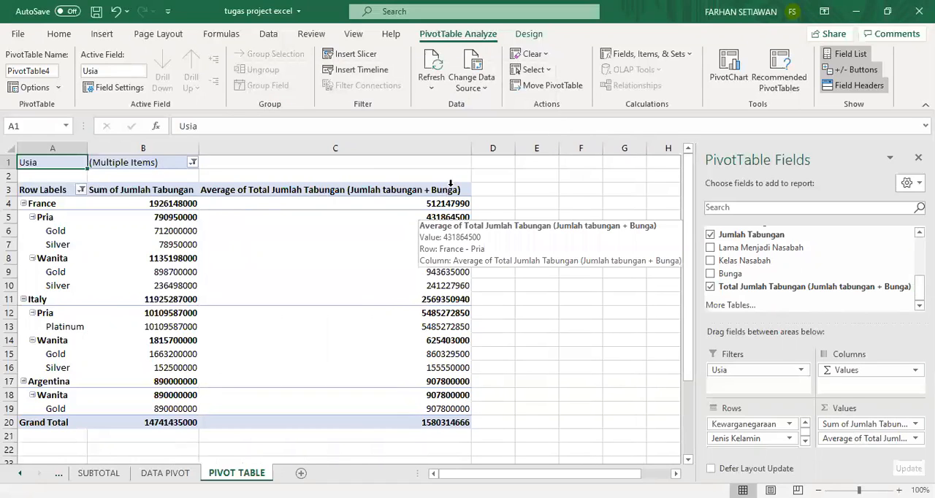
Compare the PivotTable with the report layout shown in the Word assignment, and return to the Excel workbook.
{"action": "left_click", "coordinate": [525, 37]}
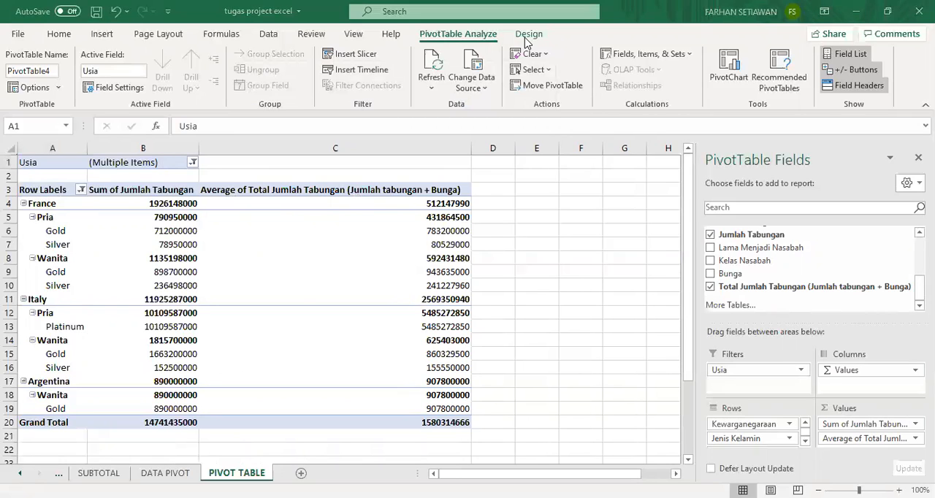
{"action": "key", "text": "alt+Tab"}
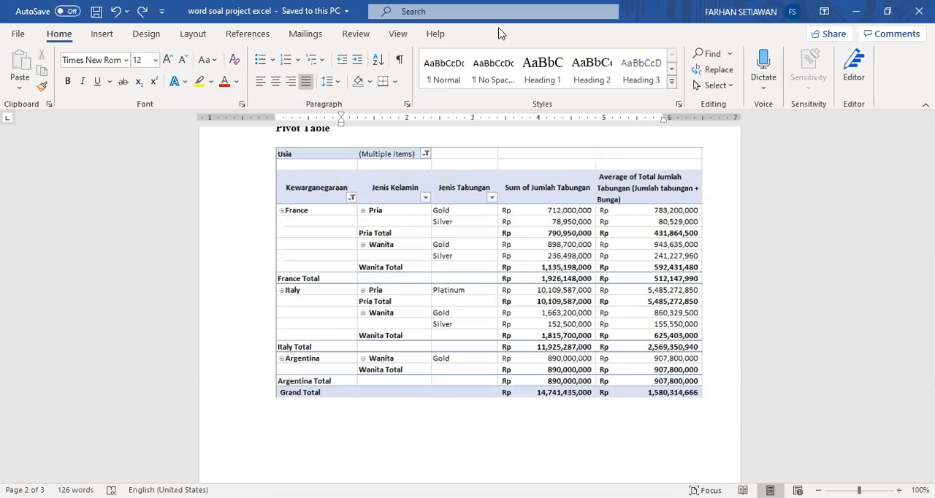
{"action": "key", "text": "alt+Tab"}
Select the whole PivotTable and change its report layout to Tabular Form.
{"action": "left_click", "coordinate": [250, 241]}
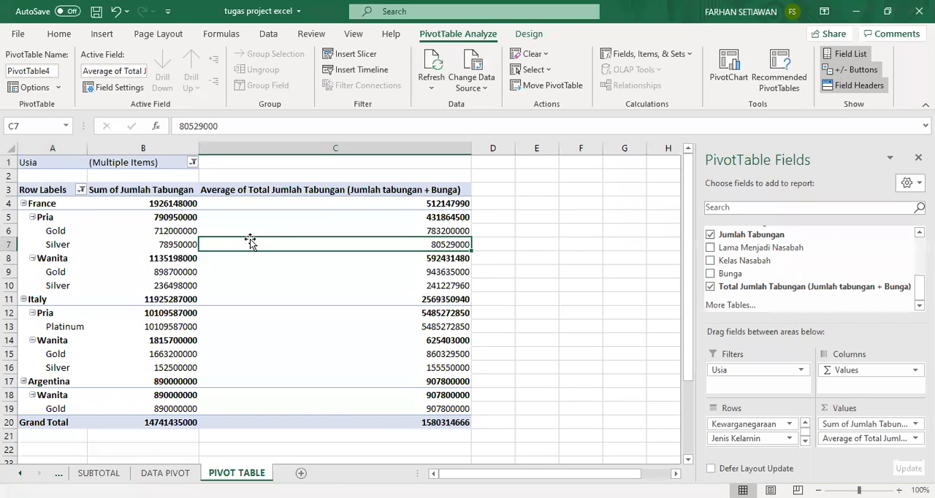
{"action": "key", "text": "ctrl+a"}
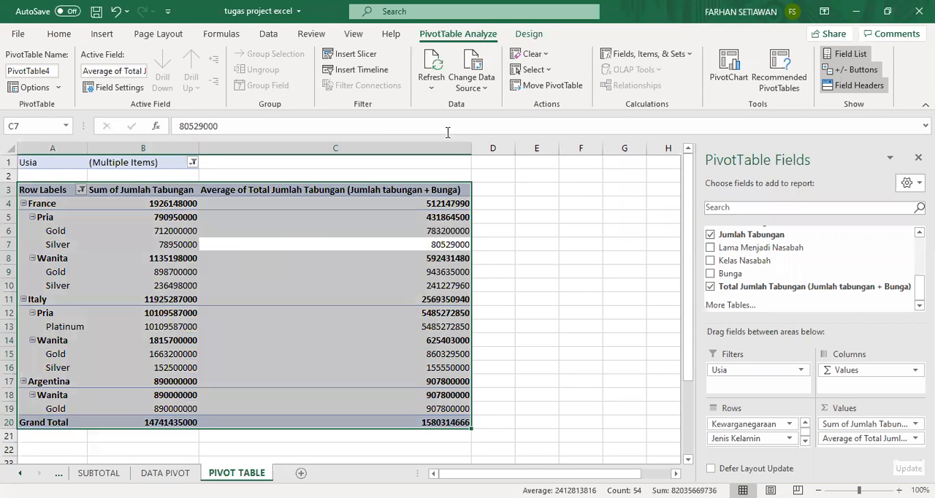
{"action": "left_click", "coordinate": [528, 35]}
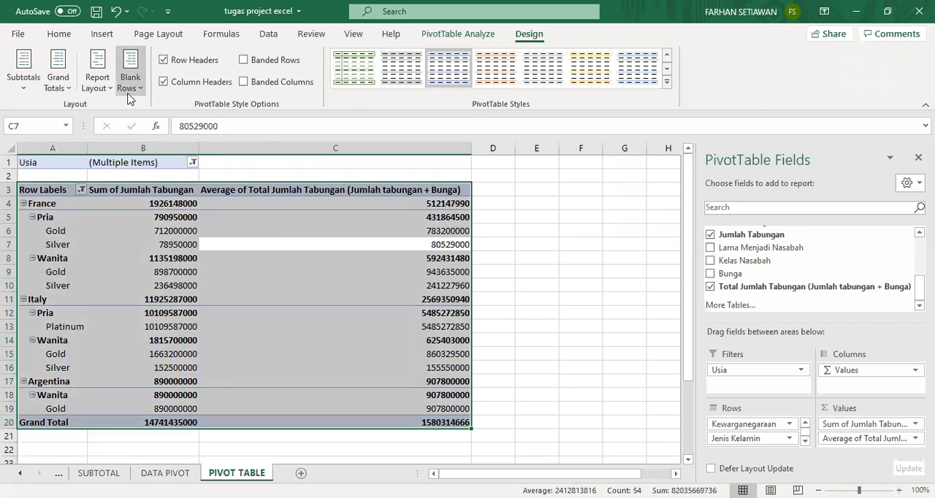
{"action": "left_click", "coordinate": [105, 93]}
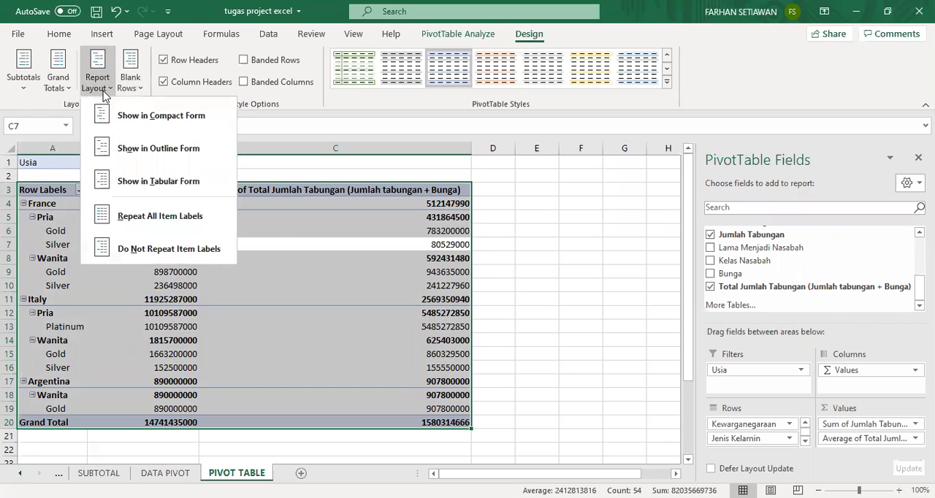
{"action": "left_click", "coordinate": [149, 190]}
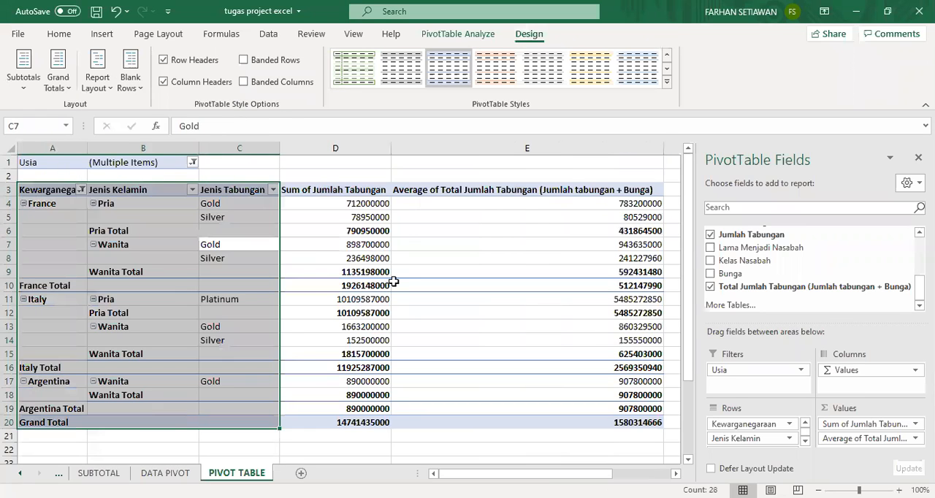
Apply the Accounting number format to the two value columns, D and E.
{"action": "left_click", "coordinate": [413, 244]}
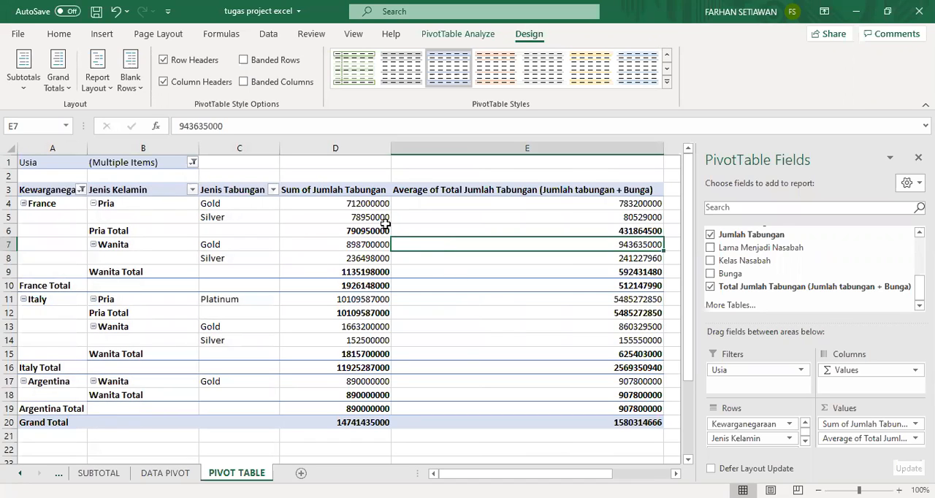
{"action": "left_click", "coordinate": [363, 206]}
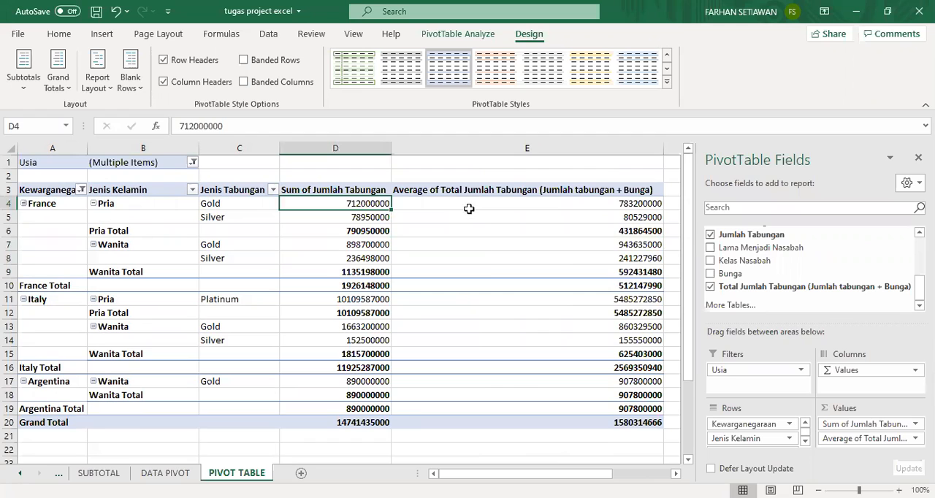
{"action": "left_click", "coordinate": [468, 206]}
{"action": "left_click_drag", "start_coordinate": [358, 148], "coordinate": [413, 149]}
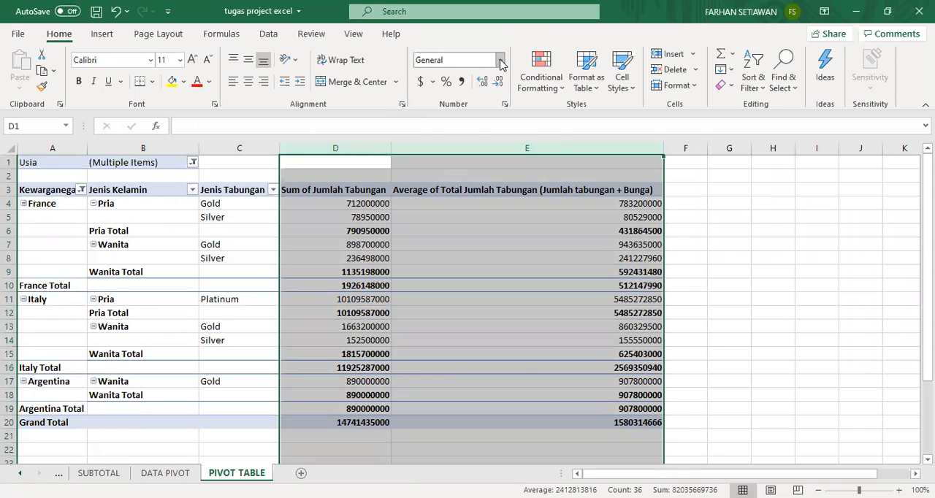
{"action": "left_click", "coordinate": [422, 83]}
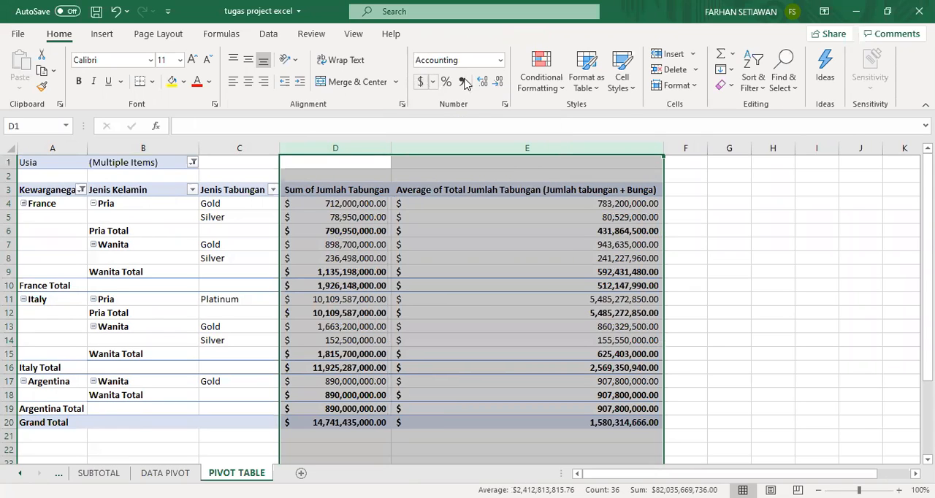
Change the accounting format of columns D and E to the Rp Indonesian symbol with 0 decimal places.
{"action": "left_click", "coordinate": [500, 61]}
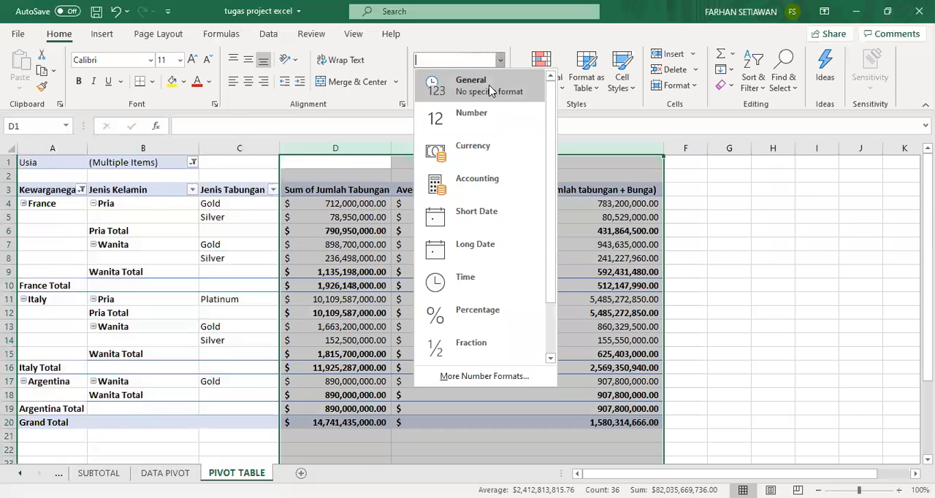
{"action": "left_click", "coordinate": [486, 378]}
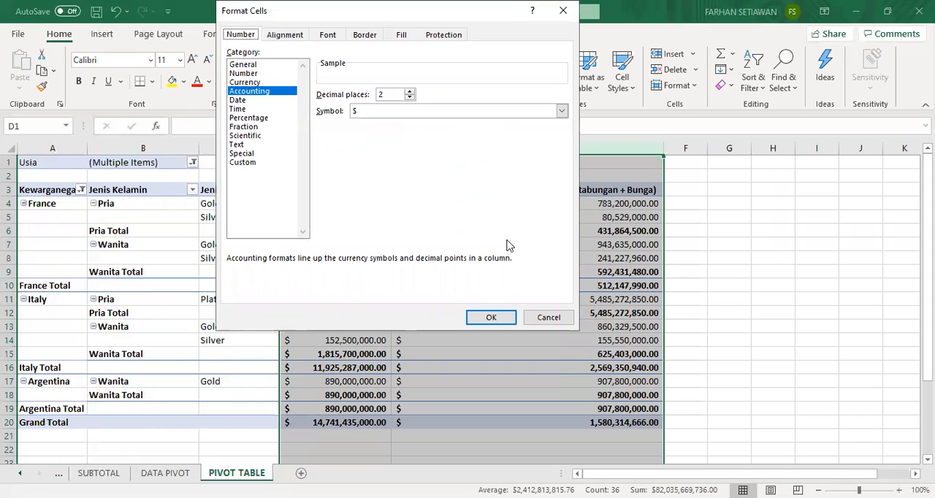
{"action": "left_click", "coordinate": [511, 115]}
{"action": "left_click_drag", "start_coordinate": [564, 135], "coordinate": [573, 198]}
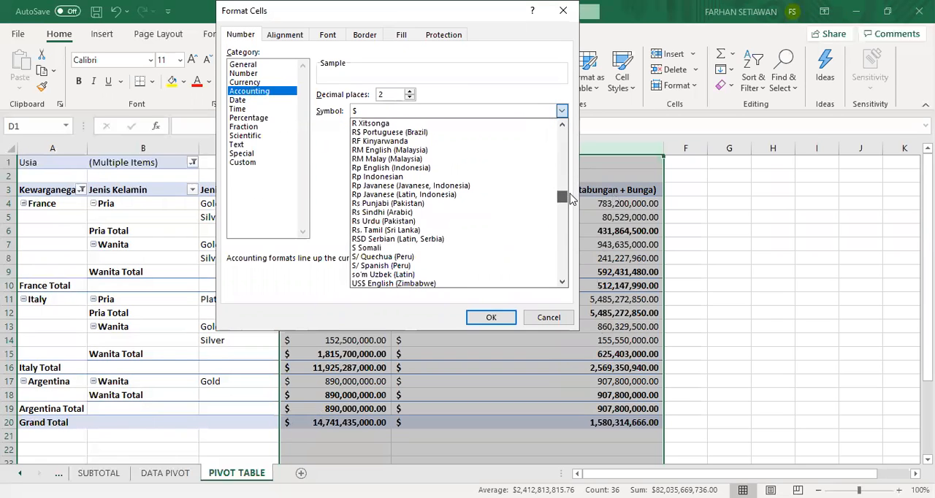
{"action": "left_click", "coordinate": [399, 178]}
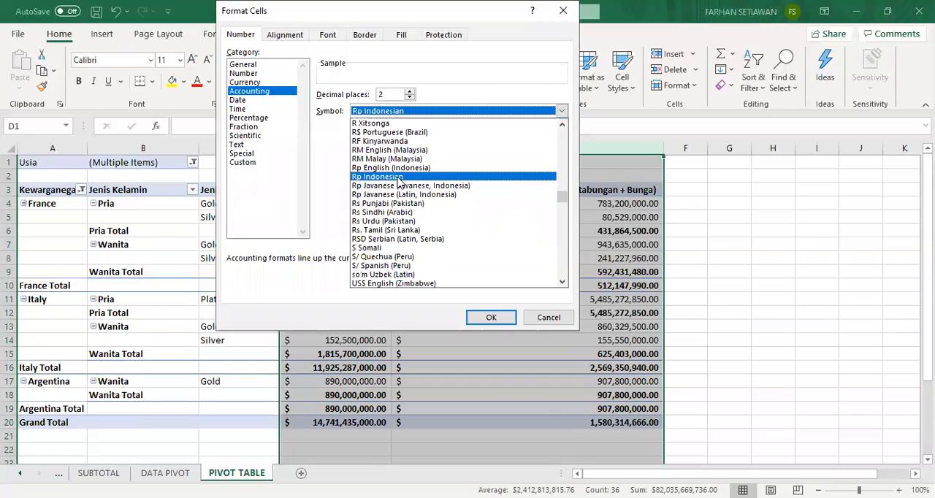
{"action": "left_click", "coordinate": [398, 178]}
{"action": "left_click", "coordinate": [401, 95]}
{"action": "key", "text": "BackSpace"}
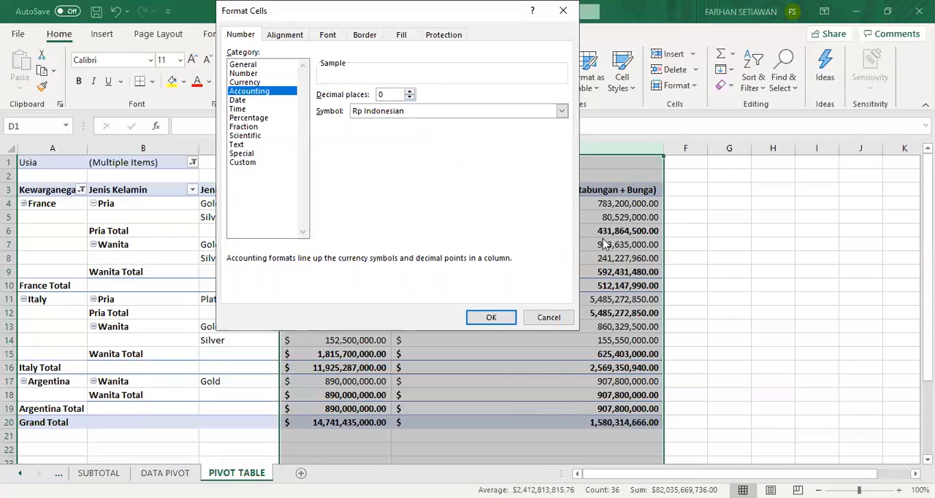
{"action": "left_click", "coordinate": [492, 319]}
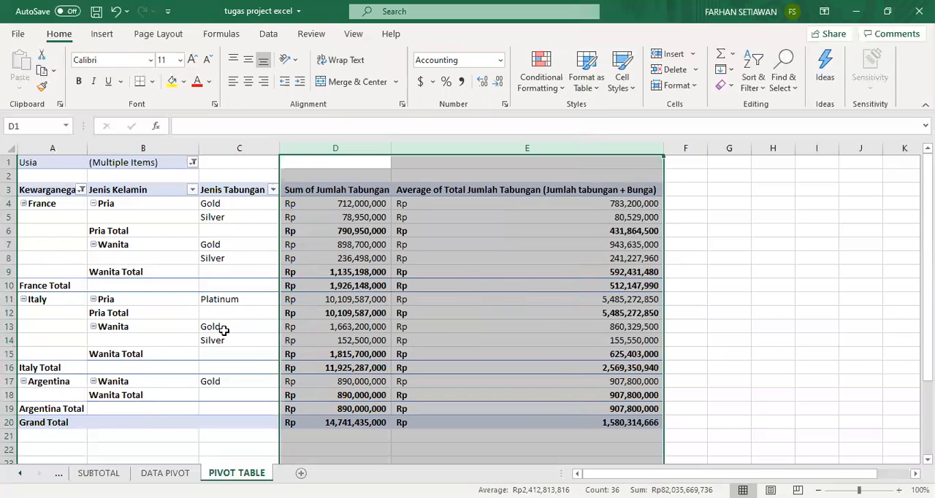
{"action": "left_click", "coordinate": [713, 269]}
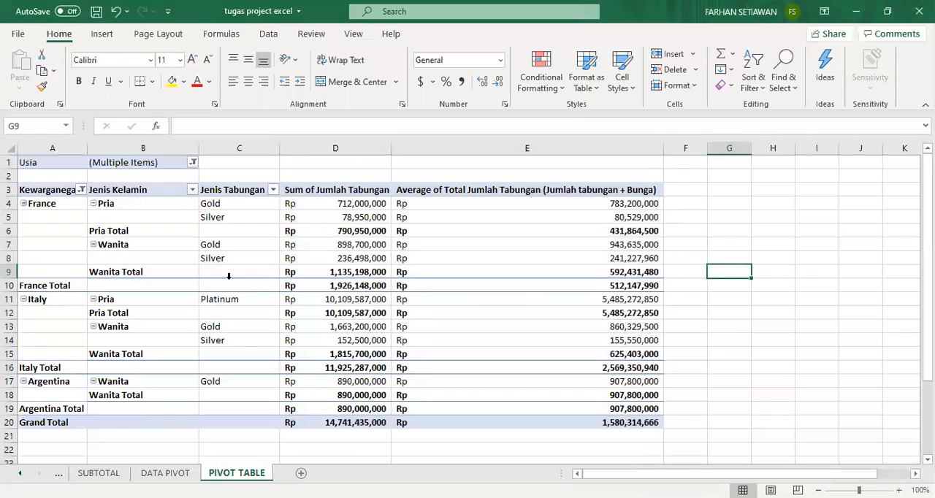
Select the whole PivotTable from row 3 to the Grand Total and start inserting a PivotChart from it.
{"action": "left_click", "coordinate": [57, 215]}
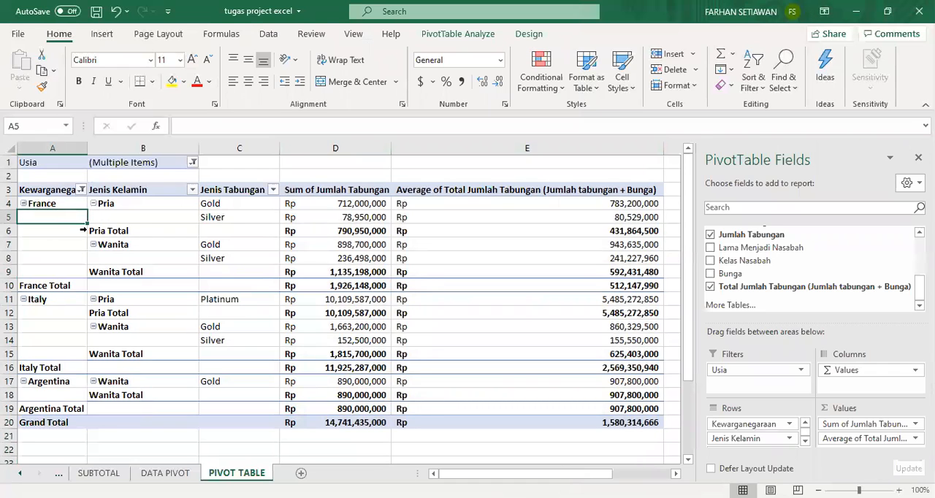
{"action": "left_click", "coordinate": [188, 232]}
{"action": "left_click_drag", "start_coordinate": [44, 195], "coordinate": [486, 424]}
{"action": "left_click", "coordinate": [343, 300]}
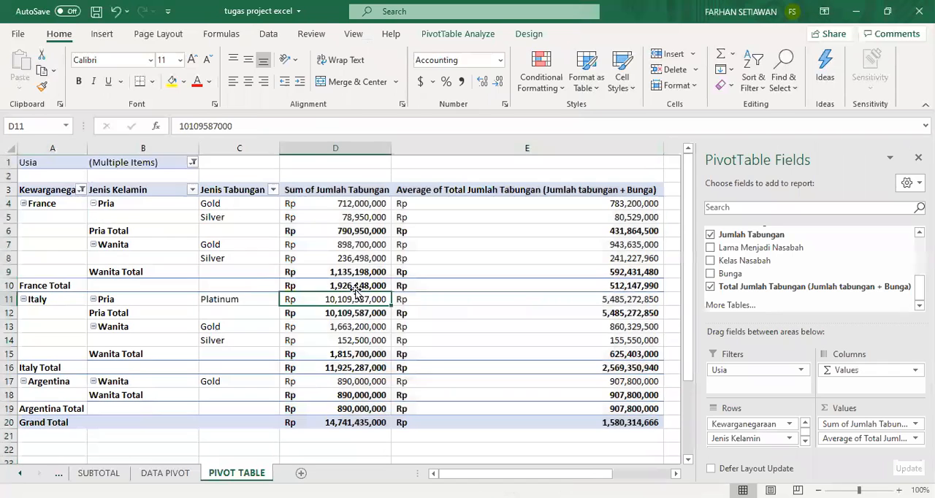
{"action": "left_click", "coordinate": [493, 219]}
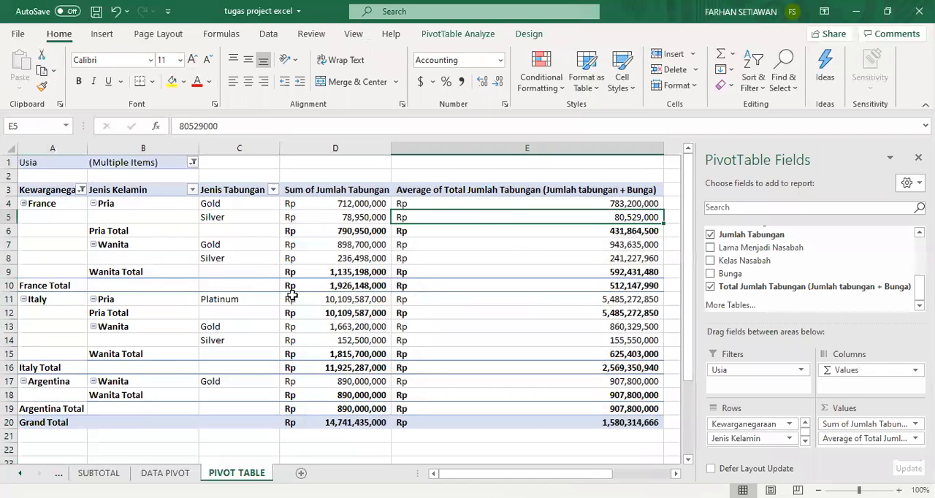
{"action": "key", "text": "ctrl+a"}
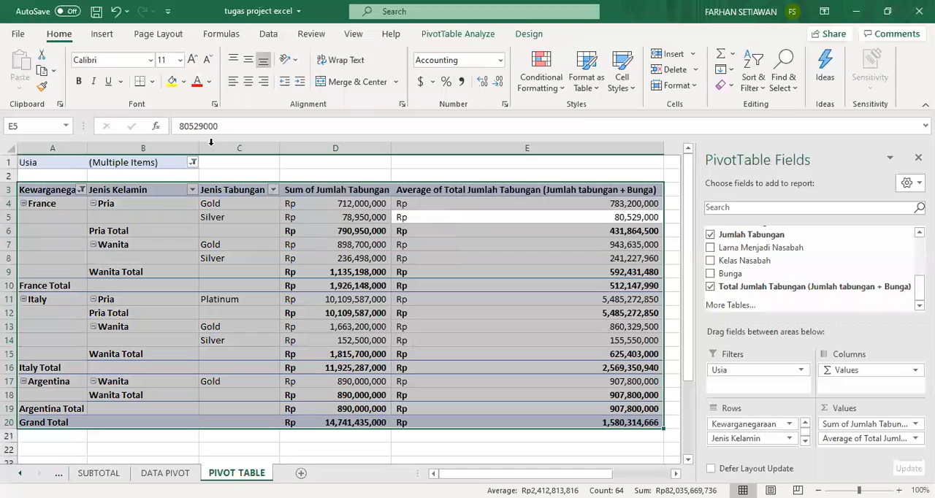
{"action": "left_click", "coordinate": [103, 34]}
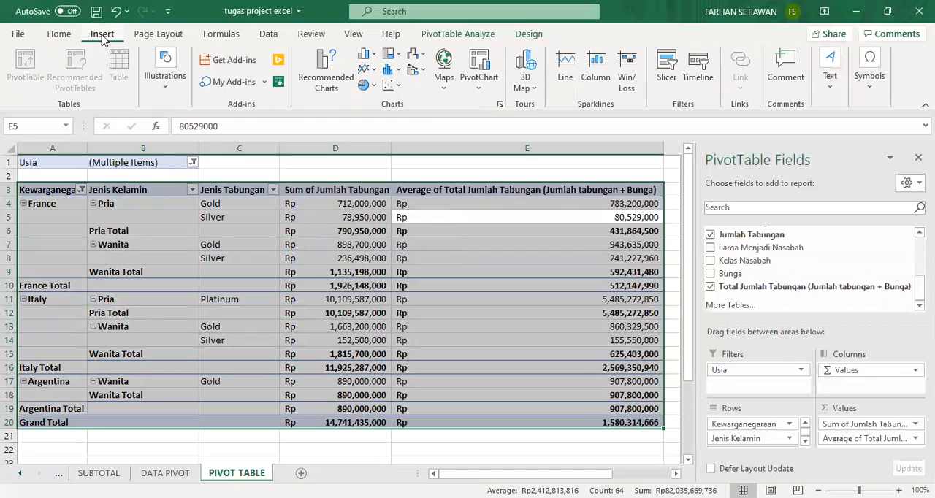
{"action": "left_click", "coordinate": [479, 64]}
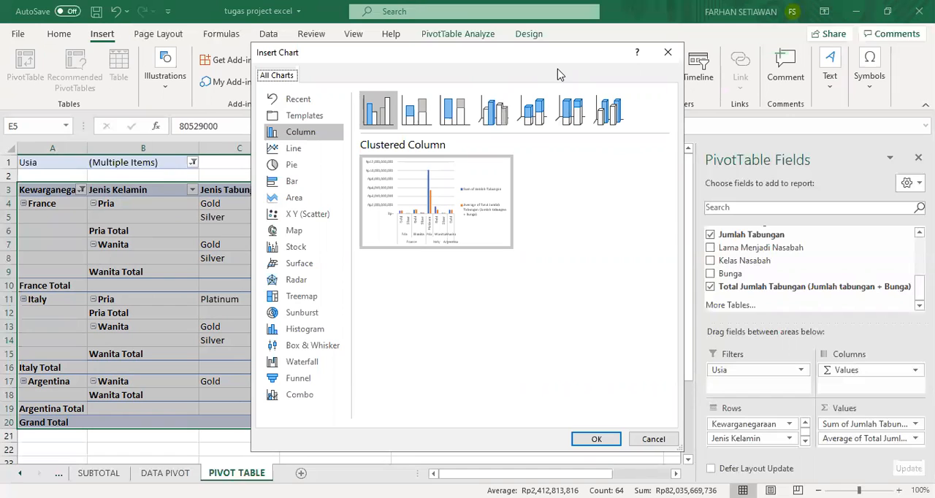
Examine the Pivot Chart example in the Word assignment, and return to the Excel workbook.
{"action": "key", "text": "Return"}
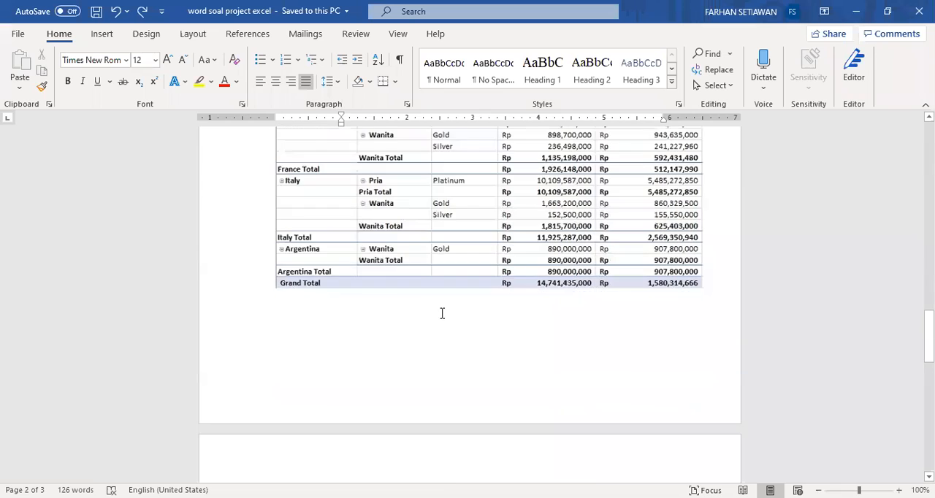
{"action": "scroll", "coordinate": [442, 314], "scroll_direction": "down", "scroll_amount": 5}
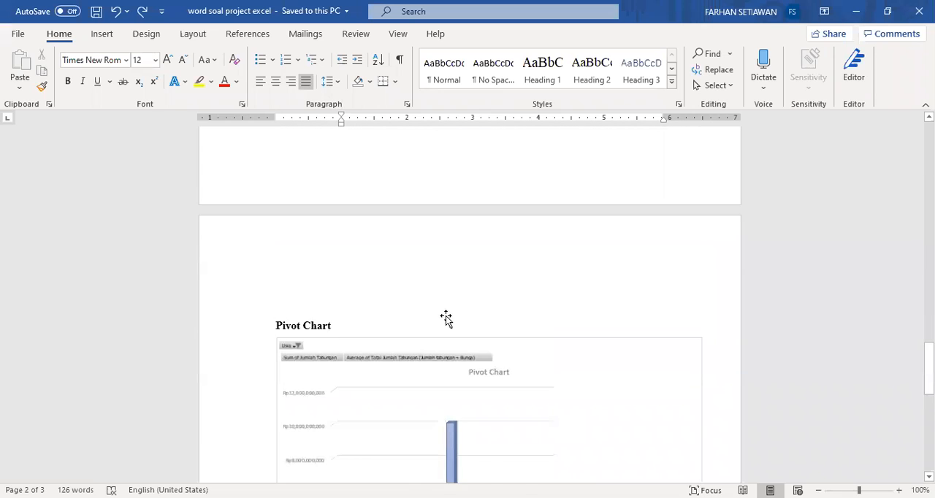
{"action": "scroll", "coordinate": [446, 318], "scroll_direction": "down", "scroll_amount": 3}
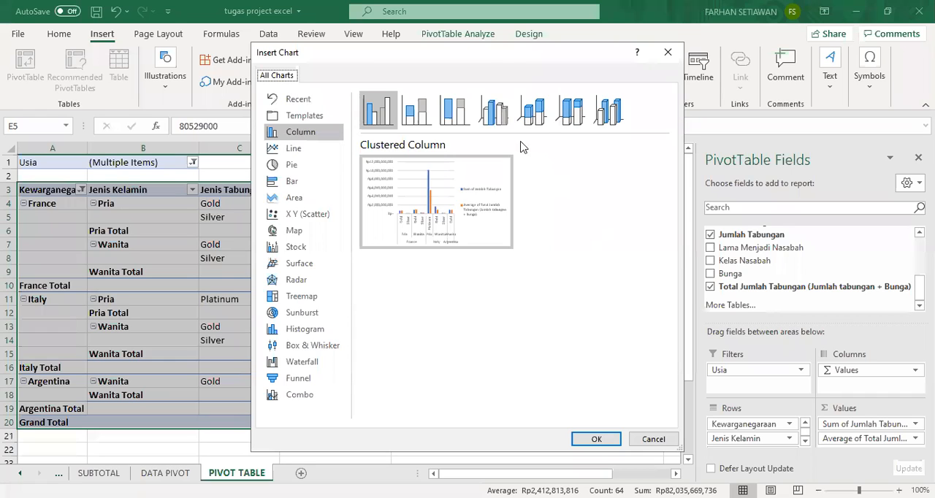
Compare the 3-D stacked and clustered column previews, and insert the PivotChart as a 3-D Clustered Column.
{"action": "left_click", "coordinate": [534, 118]}
{"action": "left_click", "coordinate": [502, 117]}
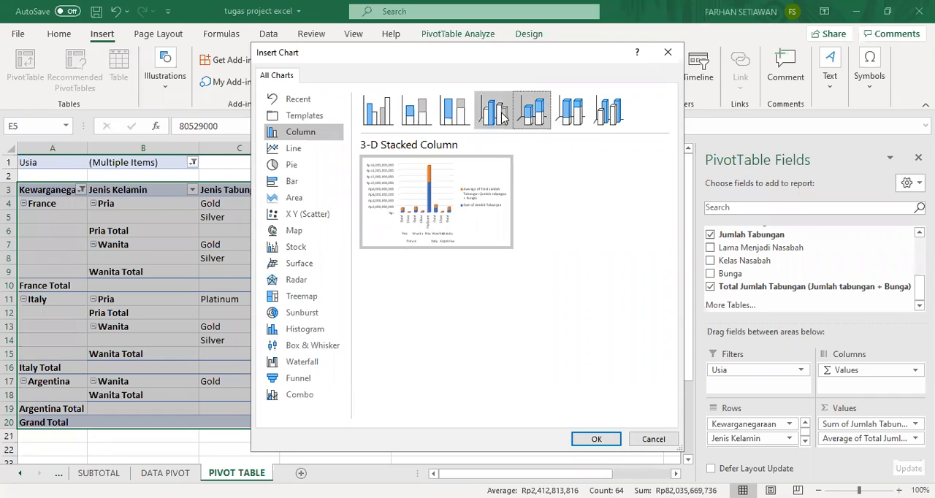
{"action": "mouse_move", "coordinate": [478, 201]}
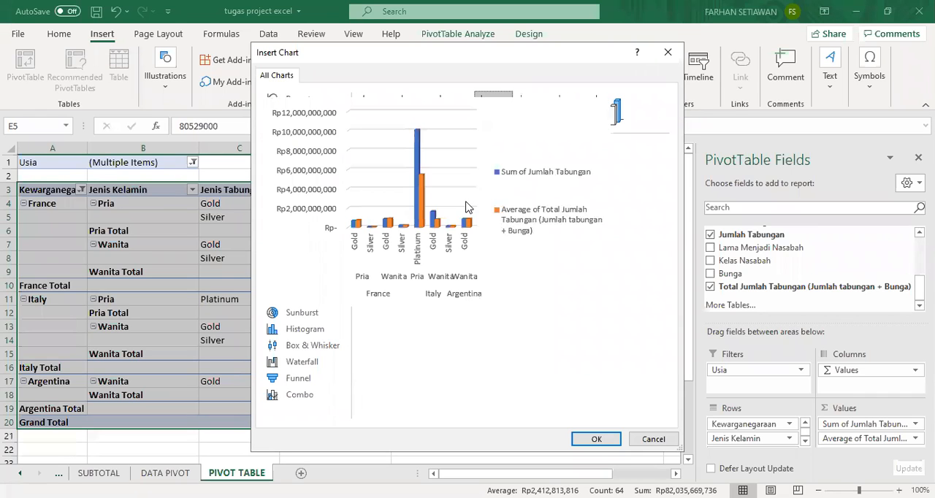
{"action": "left_click", "coordinate": [534, 115]}
{"action": "mouse_move", "coordinate": [470, 185]}
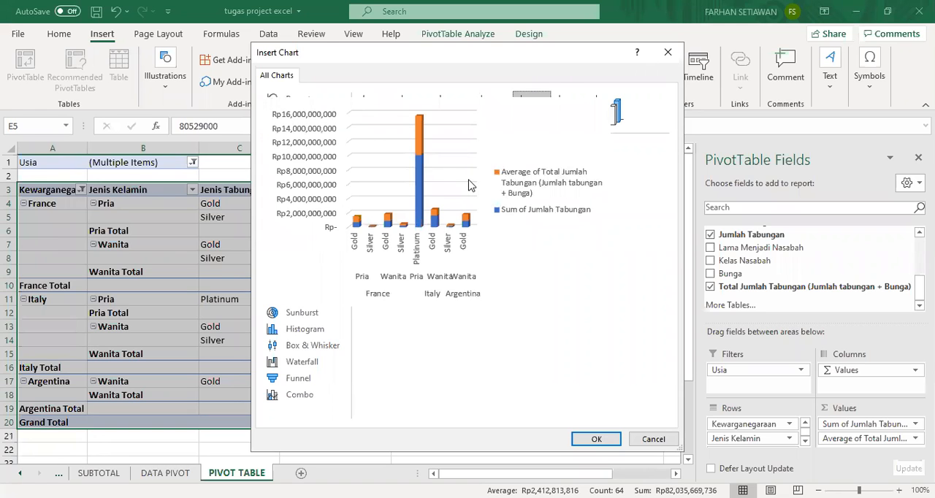
{"action": "left_click", "coordinate": [499, 103]}
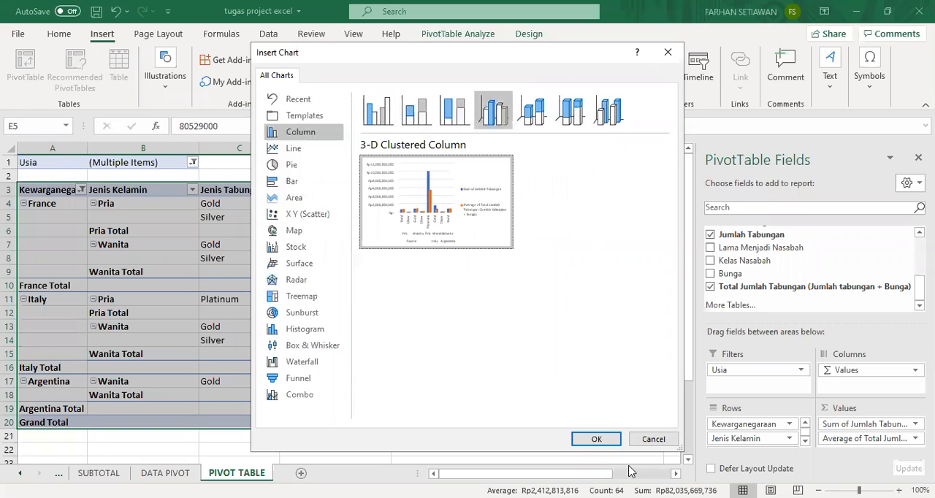
{"action": "left_click", "coordinate": [597, 441]}
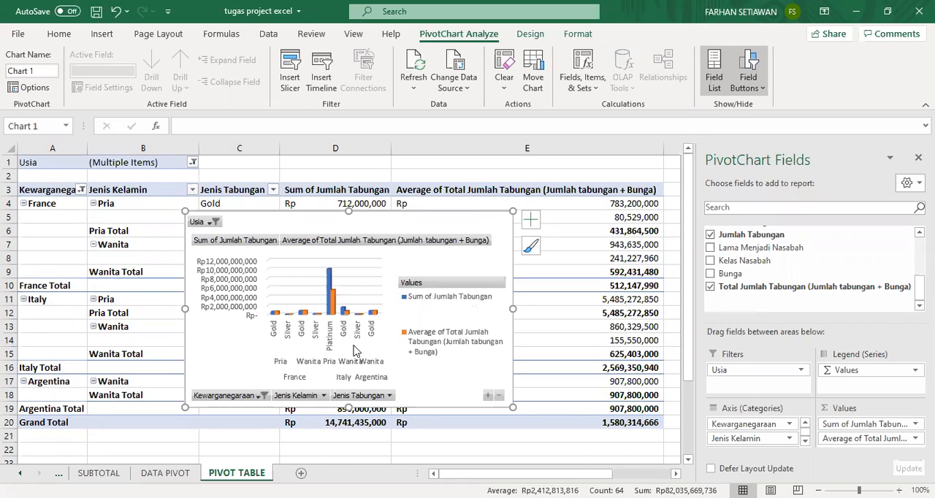
Move the PivotChart to a new sheet named PIVOT CHART.
{"action": "right_click", "coordinate": [475, 232]}
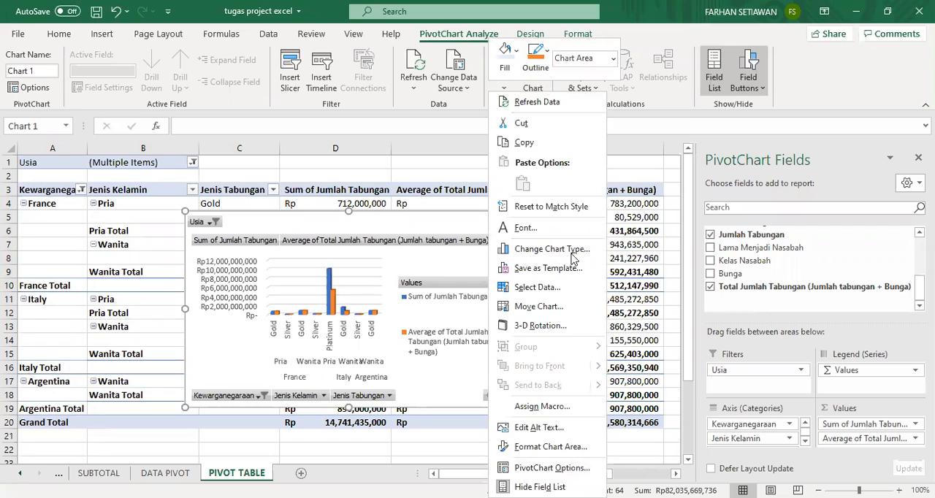
{"action": "left_click", "coordinate": [562, 310]}
{"action": "left_click", "coordinate": [472, 283]}
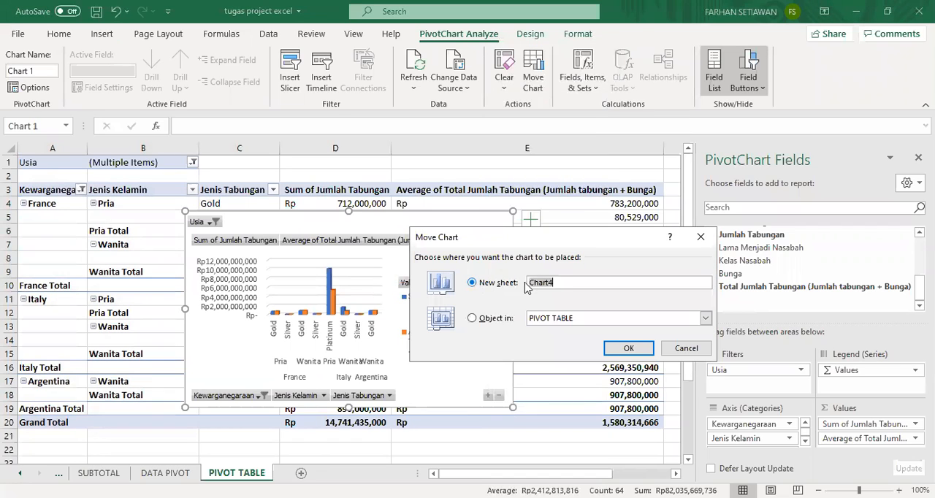
{"action": "type", "text": "Pi"}
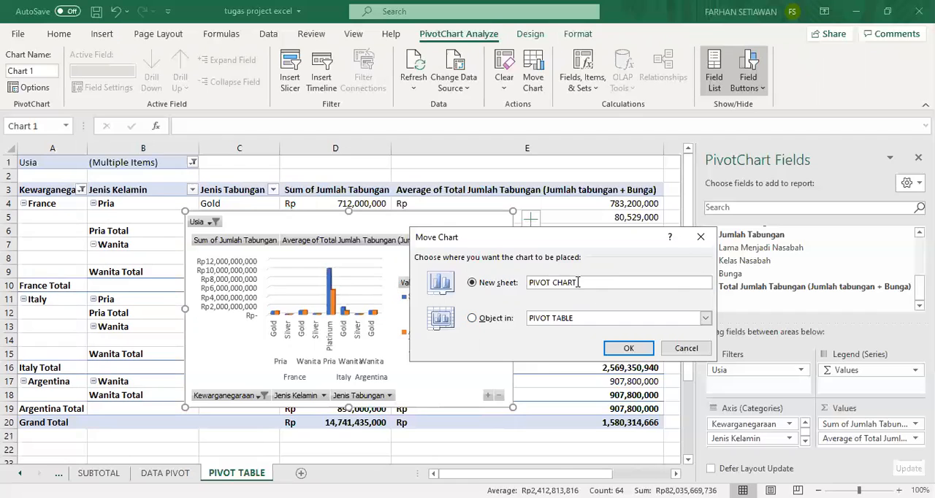
{"action": "left_click", "coordinate": [626, 349]}
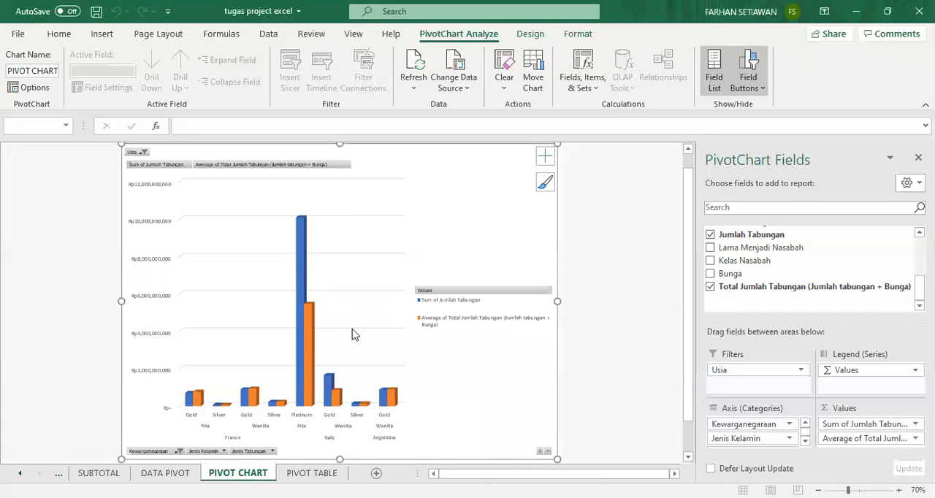
Apply the fourth chart style, with semi-transparent outlined columns and a chart title, to the PivotChart.
{"action": "scroll", "coordinate": [416, 256], "scroll_direction": "up", "scroll_amount": 1}
{"action": "scroll", "coordinate": [415, 255], "scroll_direction": "down", "scroll_amount": 2}
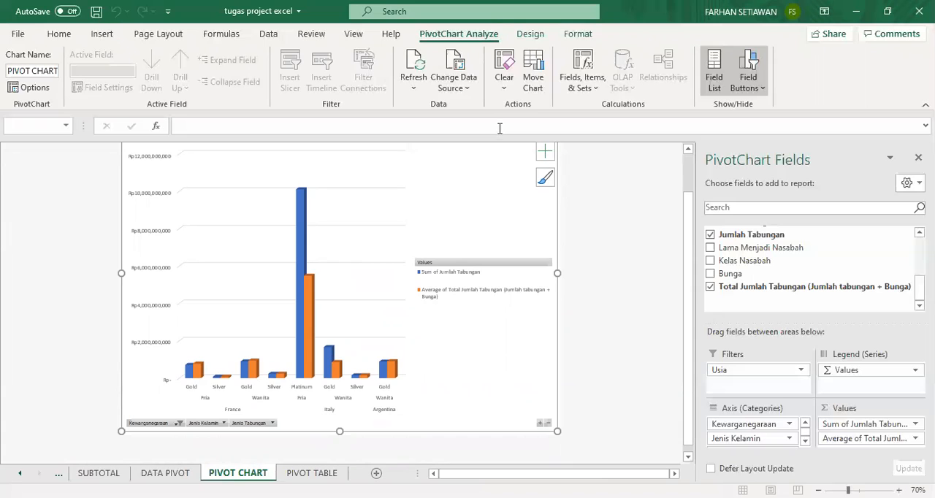
{"action": "left_click", "coordinate": [530, 34]}
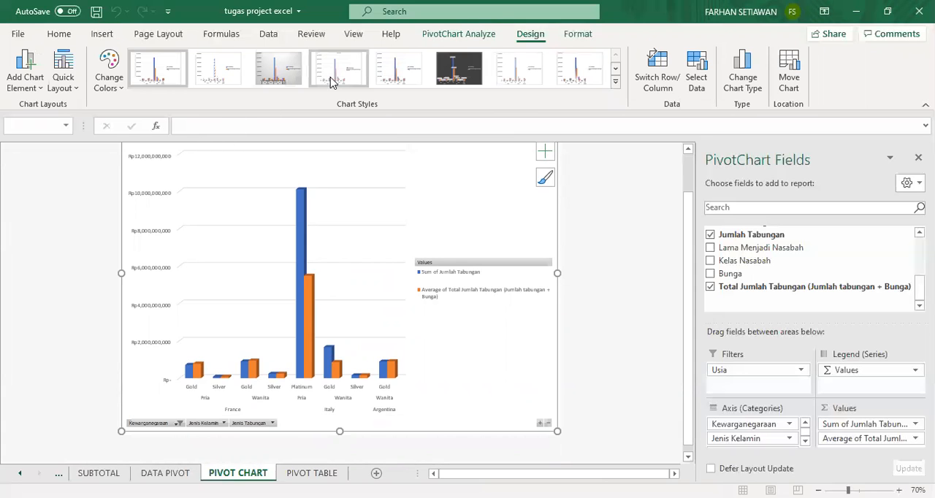
{"action": "left_click", "coordinate": [343, 75]}
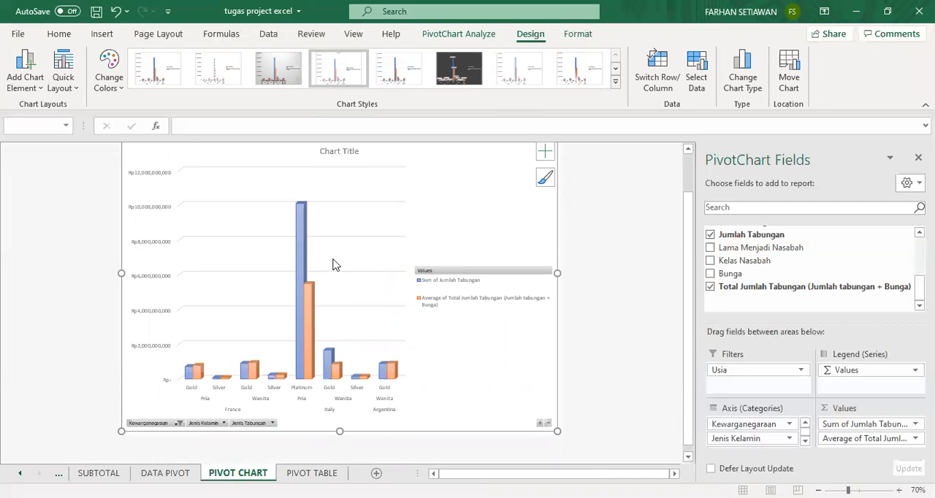
Replace the placeholder chart title with Pivot Chart and deselect the chart.
{"action": "left_click", "coordinate": [358, 151]}
{"action": "left_click", "coordinate": [358, 152]}
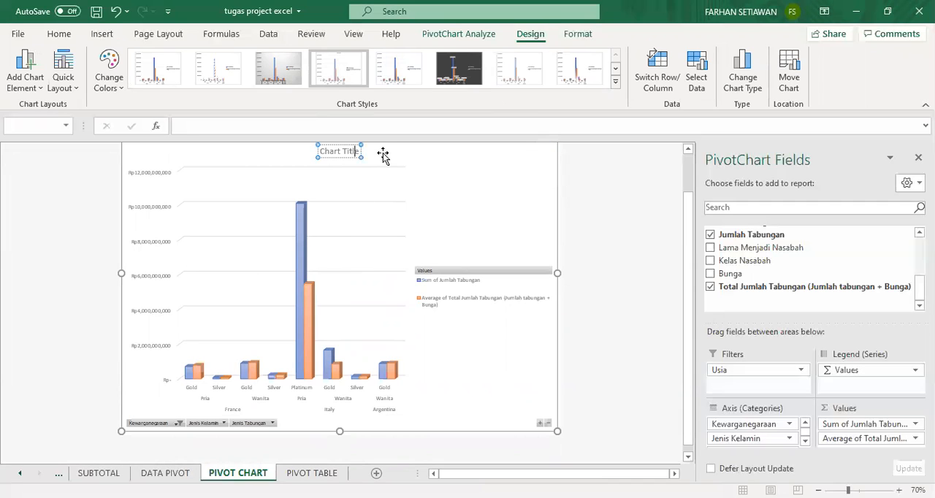
{"action": "key", "text": "ctrl+shift+Left"}
{"action": "key", "text": "ctrl+shift+Left"}
{"action": "type", "text": "Pivot Chart"}
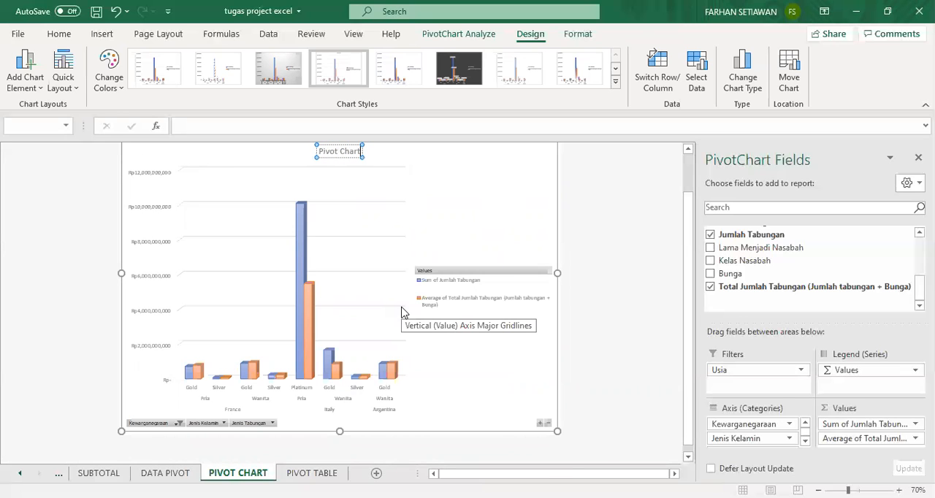
{"action": "left_click", "coordinate": [636, 209]}
{"action": "left_click", "coordinate": [616, 224]}
{"action": "scroll", "coordinate": [669, 227], "scroll_direction": "down", "scroll_amount": 1}
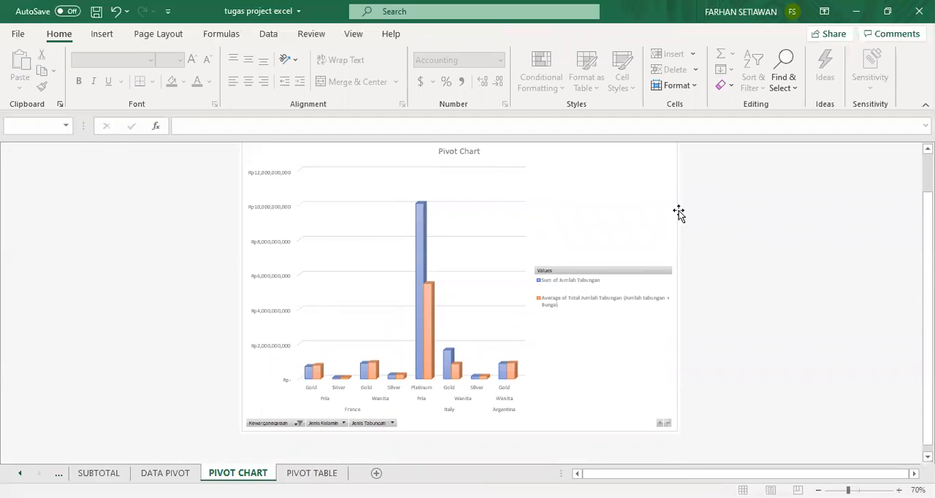
Compare the finished PivotChart with the example in the Word assignment, and return to the Excel workbook.
{"action": "key", "text": "alt+Tab"}
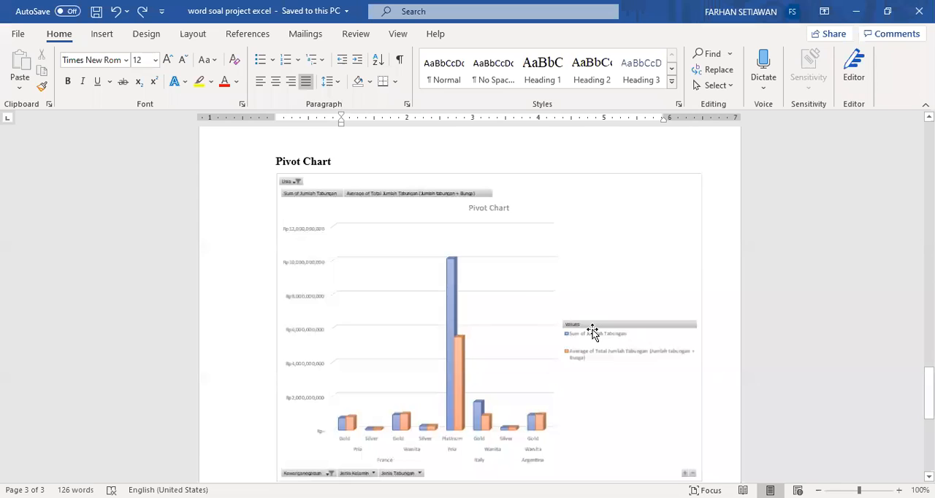
{"action": "scroll", "coordinate": [508, 248], "scroll_direction": "down", "scroll_amount": 1}
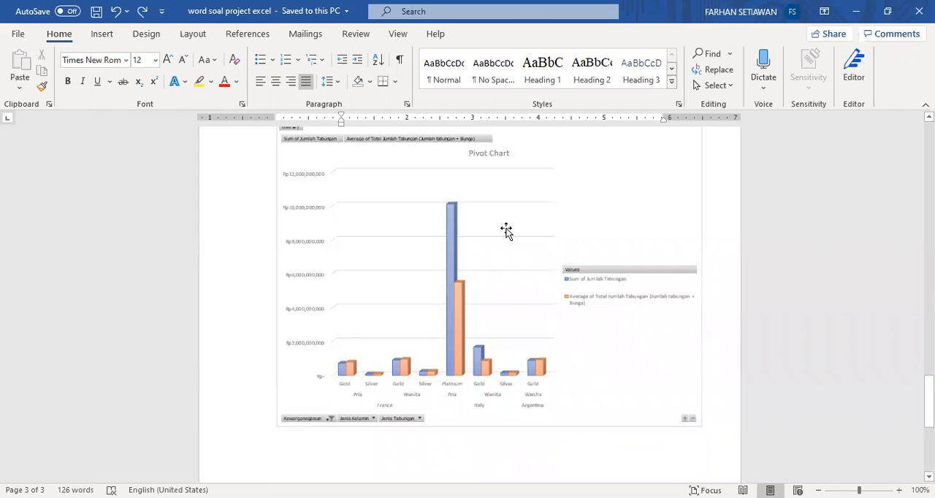
{"action": "key", "text": "alt+Tab"}
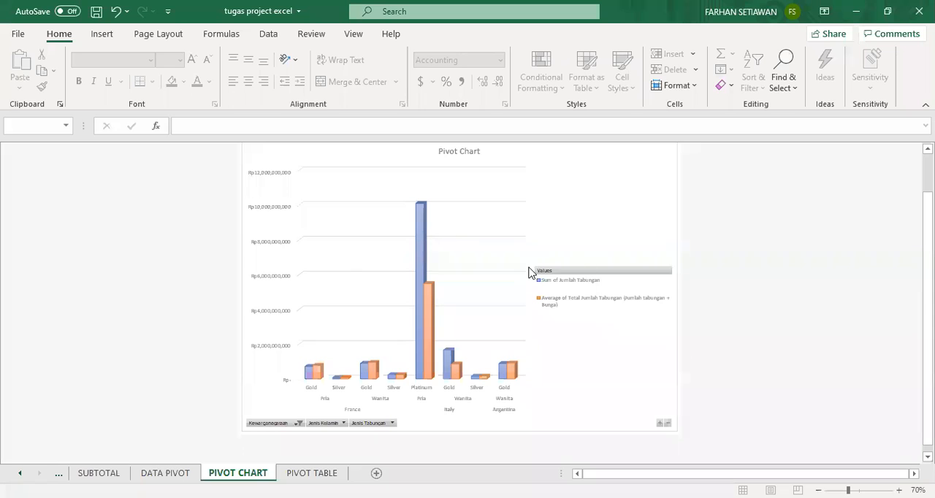
Move the PIVOT CHART sheet so that it comes after the PIVOT TABLE sheet.
{"action": "scroll", "coordinate": [319, 427], "scroll_direction": "up", "scroll_amount": 1}
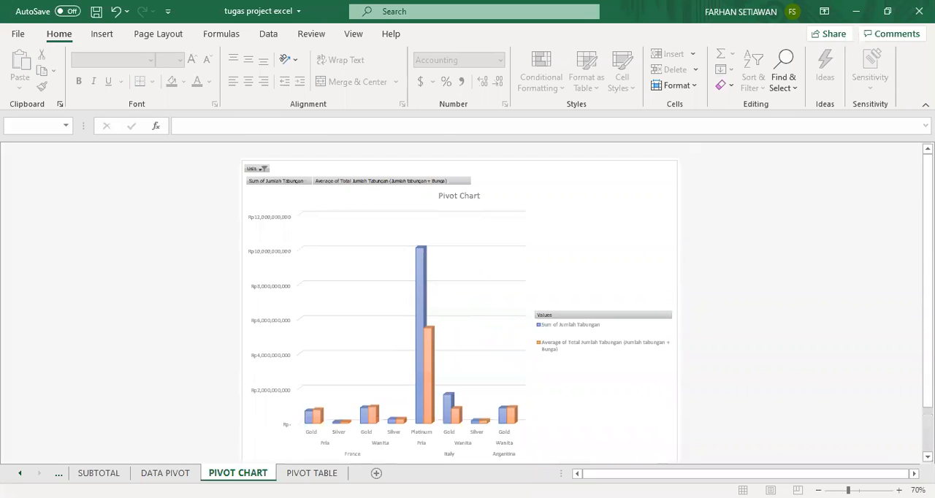
{"action": "left_click_drag", "start_coordinate": [352, 474], "coordinate": [352, 474]}
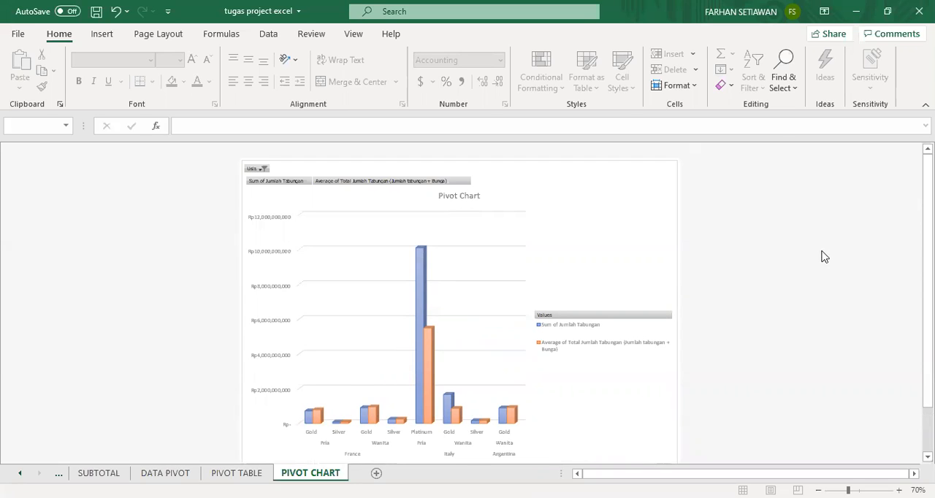